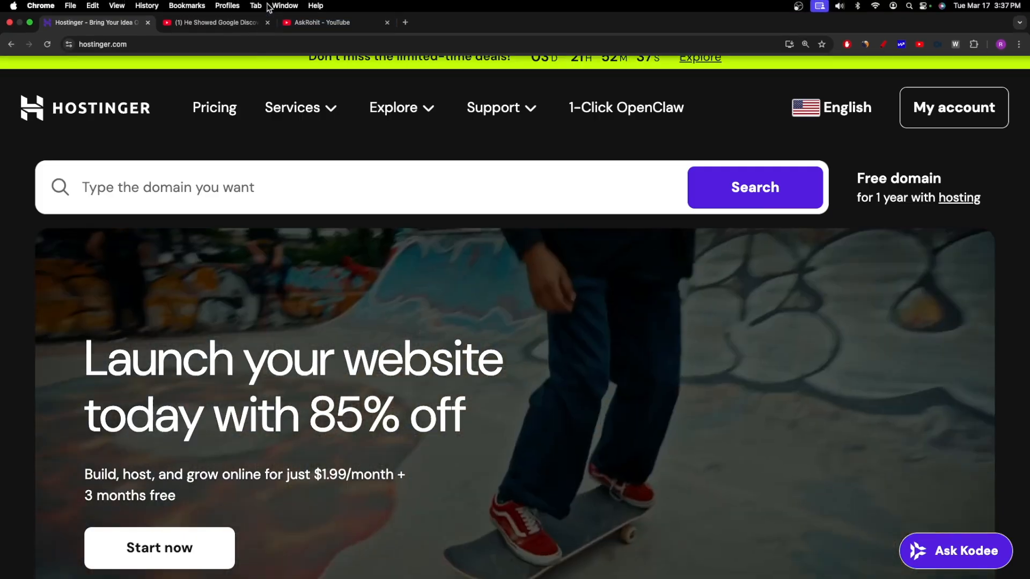
Switch to the YouTube tab showing the video's pinned comment with the Hostinger sign-up link.
click(217, 22)
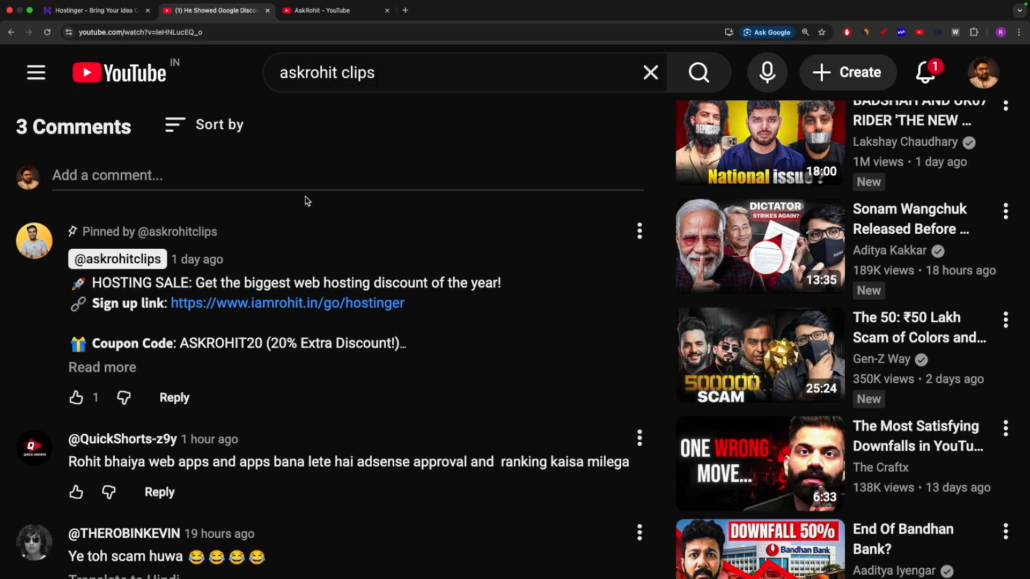
Underline the iamrohit.in/go/hostinger link with the annotation pen, clear it, then open the link.
click(883, 32)
drag(171, 312, 410, 317)
key(Escape)
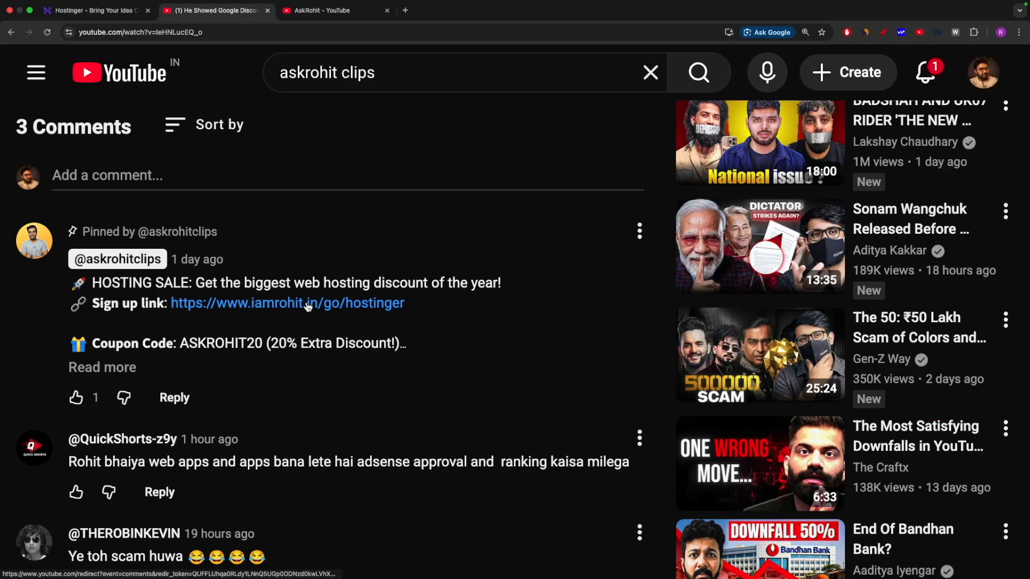
click(308, 307)
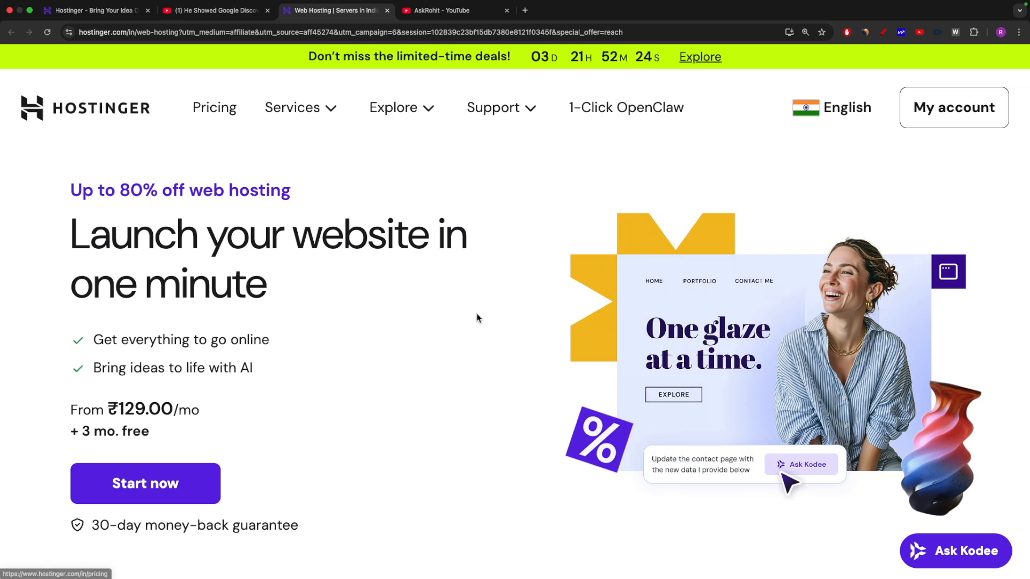
Scroll to the hosting pricing and choose the Premium plan.
scroll(477, 321, down, 10)
scroll(476, 321, down, 1)
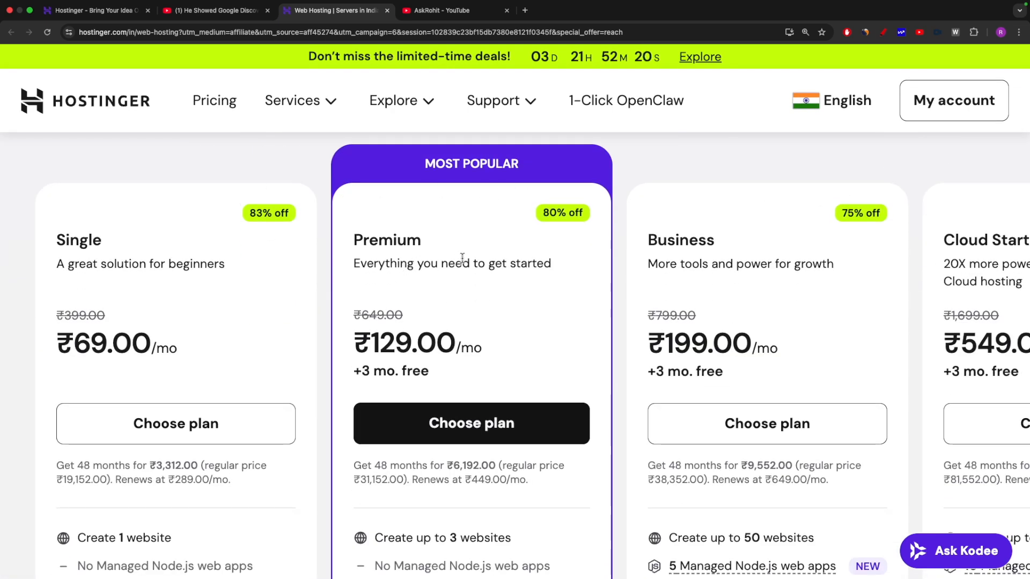
click(486, 422)
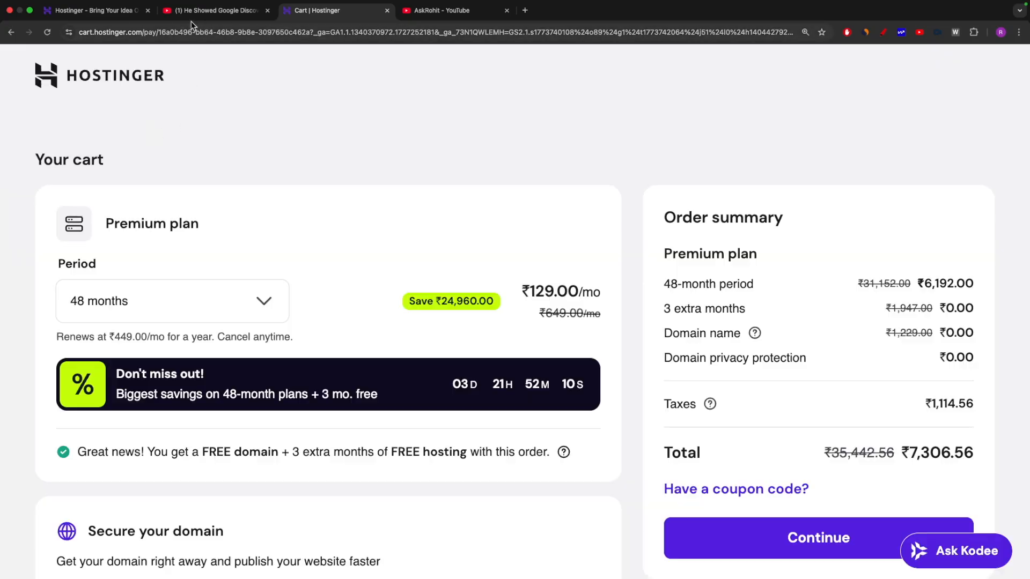
Copy the ASKROHIT20 coupon code from the YouTube comment and return to the Cart tab.
click(186, 12)
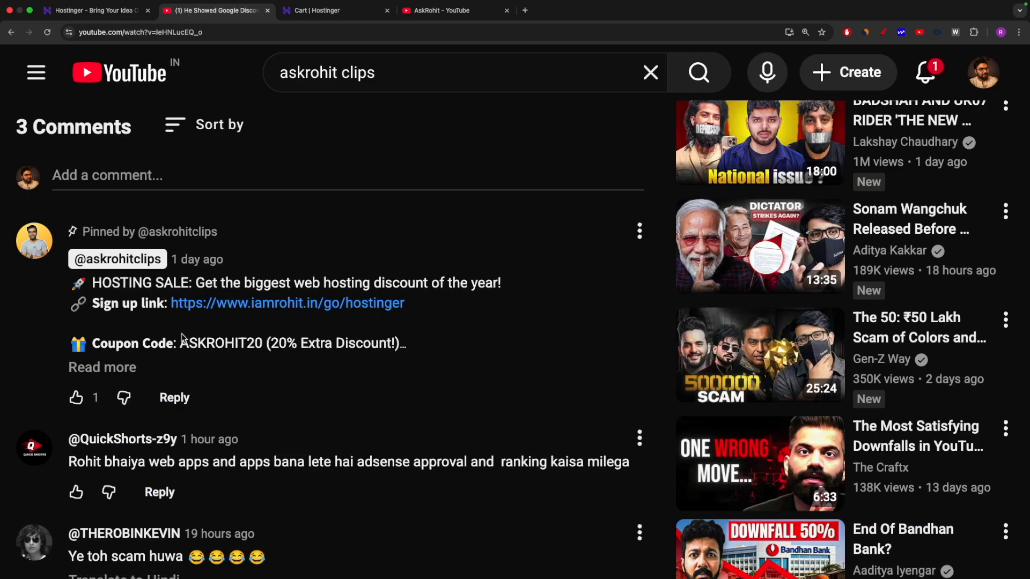
drag(182, 343, 265, 342)
key(super+c)
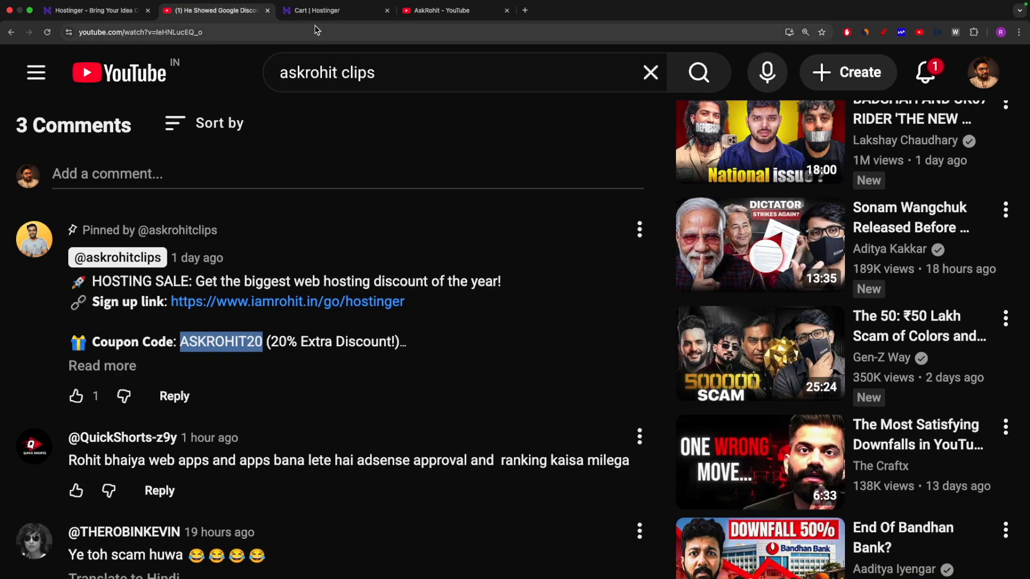
click(316, 12)
scroll(789, 450, down, 2)
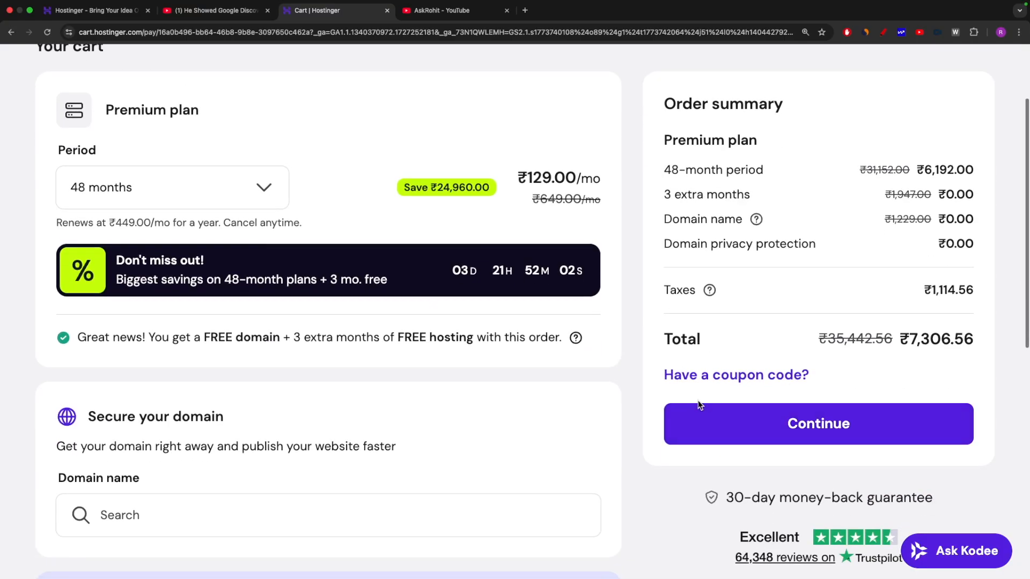
Paste ASKROHIT20 into the coupon field and apply it, bringing the total to ₹5,845.25.
click(731, 375)
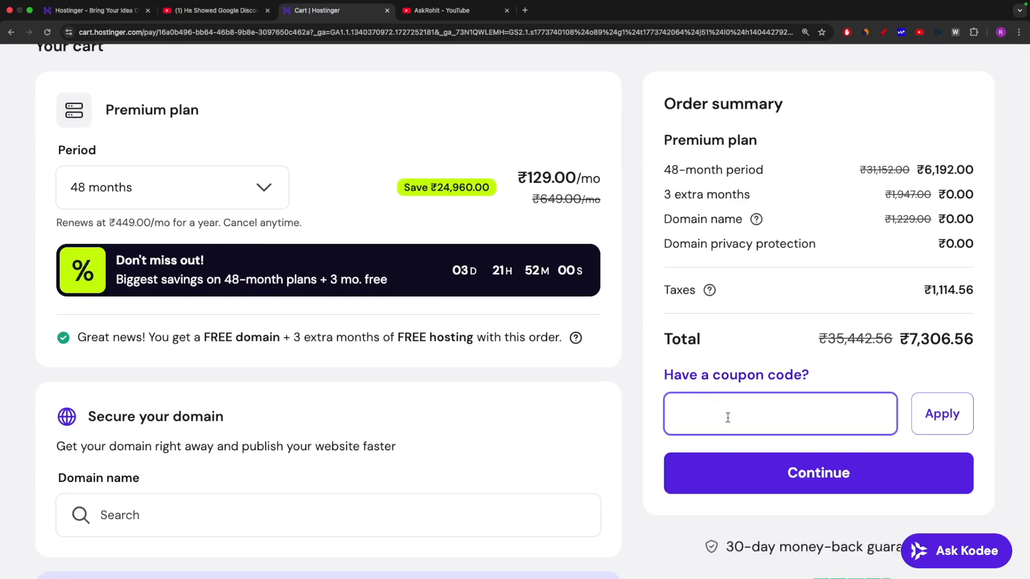
key(super+v)
click(947, 416)
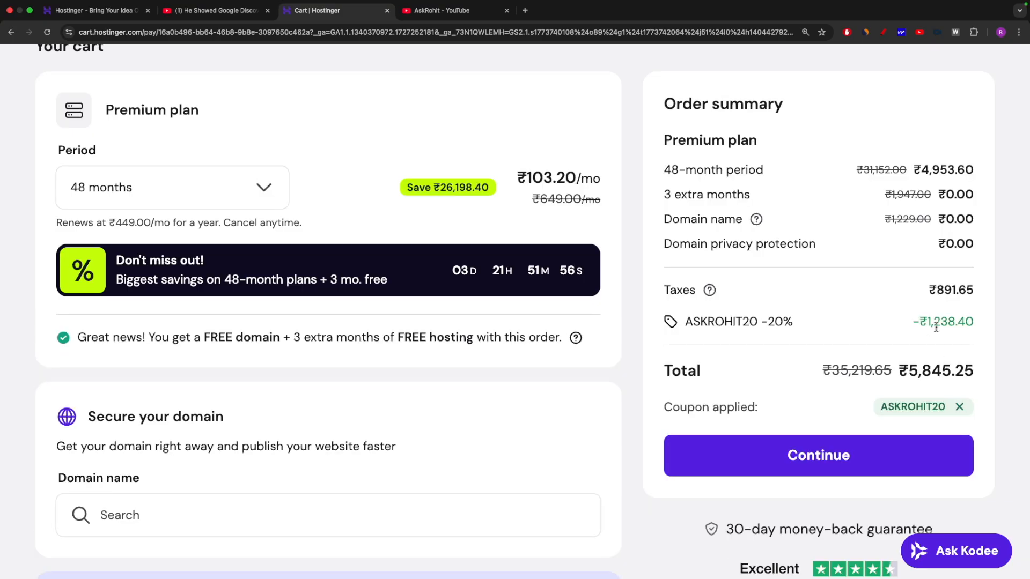
scroll(904, 343, up, 2)
scroll(902, 344, down, 2)
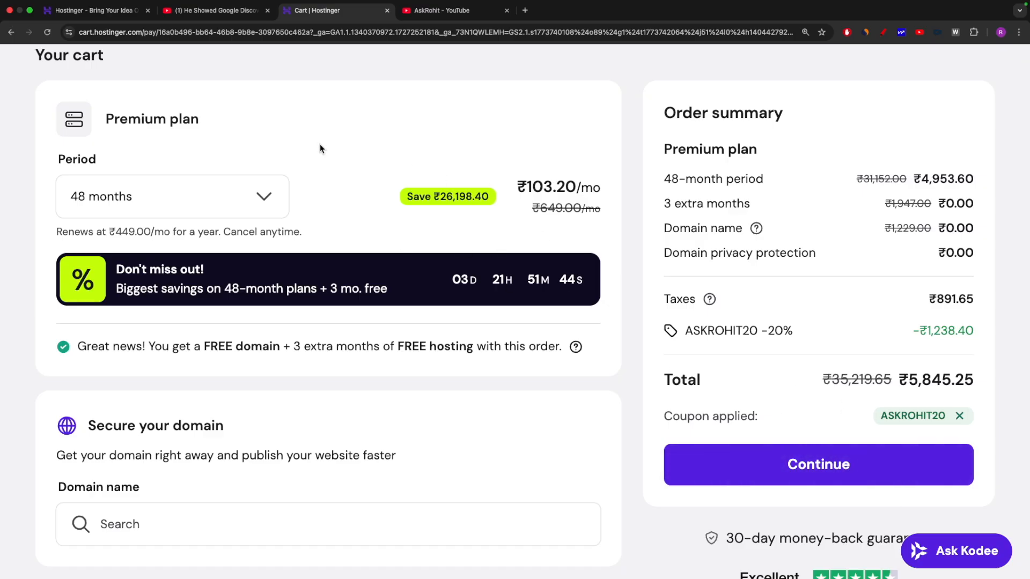
scroll(300, 134, up, 3)
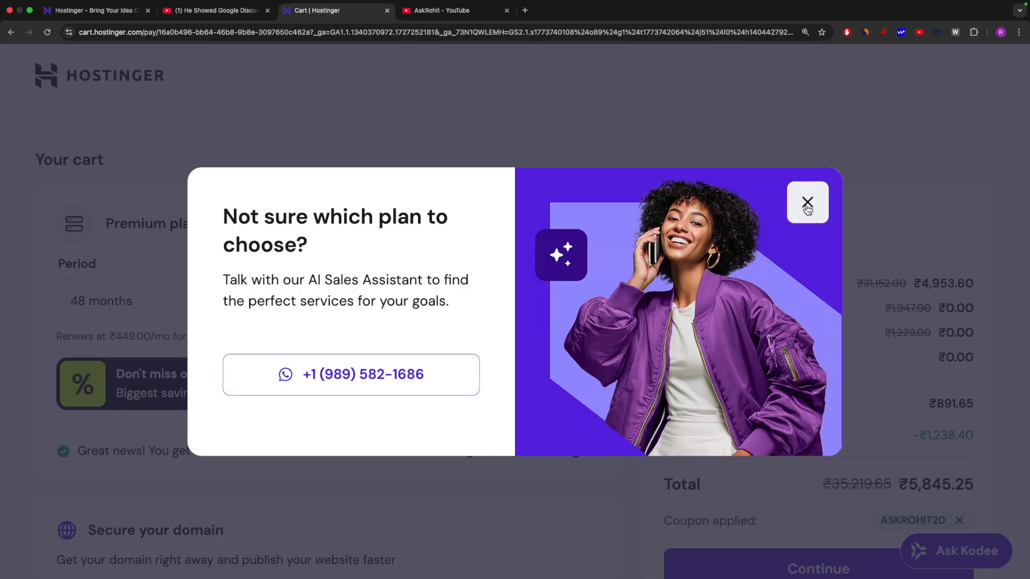
Dismiss the plan popup and log in through My account with the account e-mail and password.
click(807, 204)
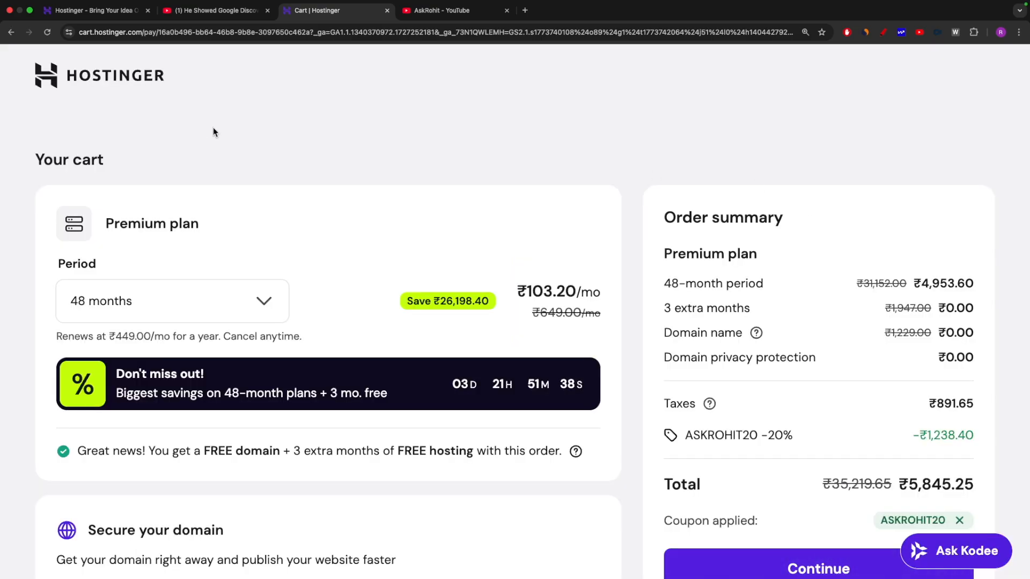
click(87, 12)
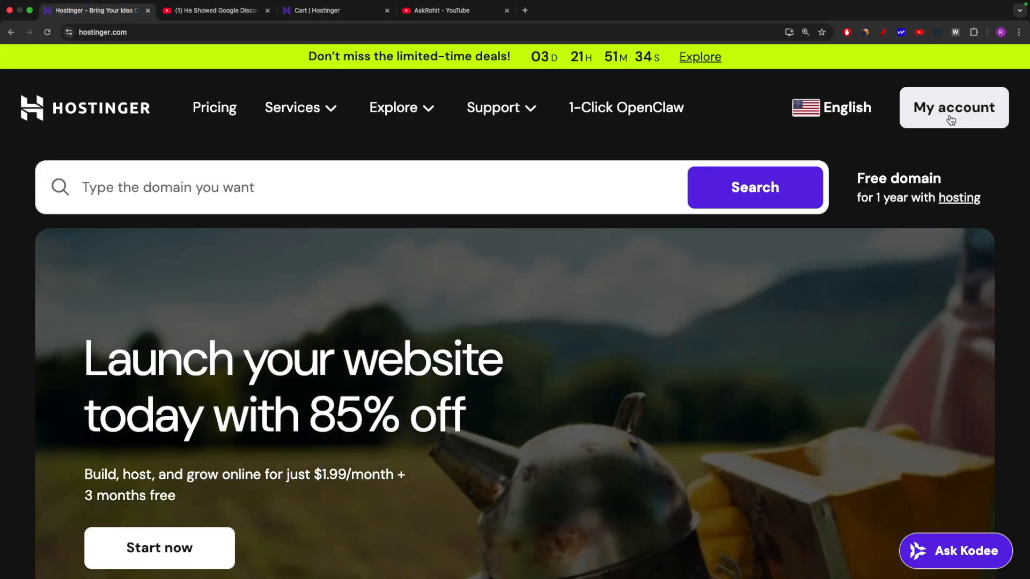
click(950, 117)
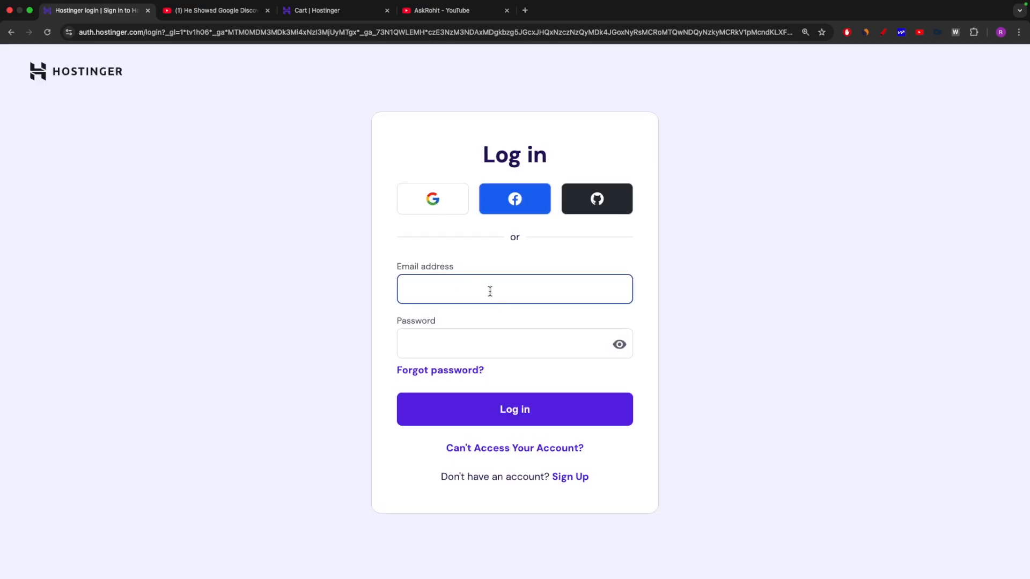
key(Tab)
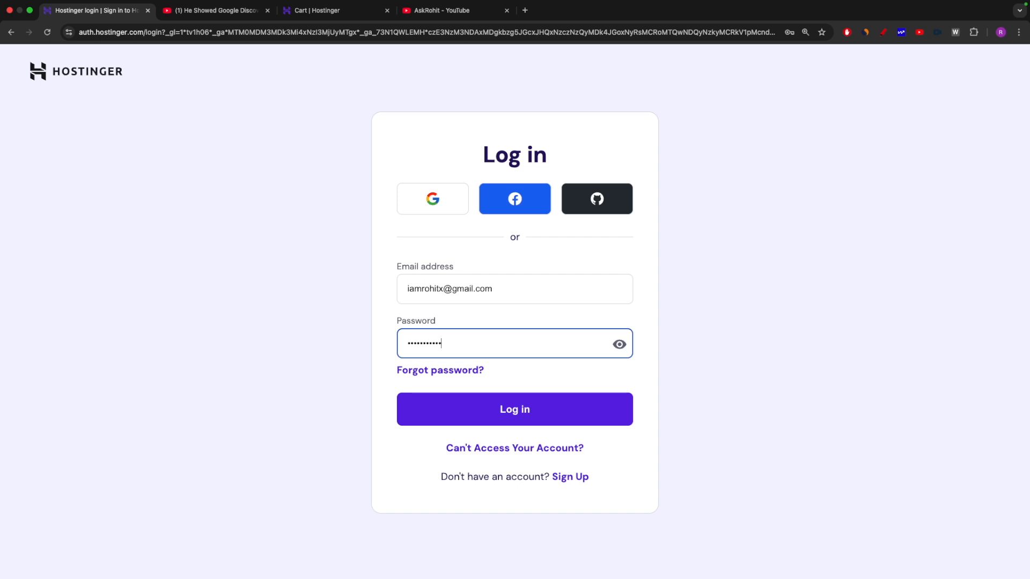
click(551, 408)
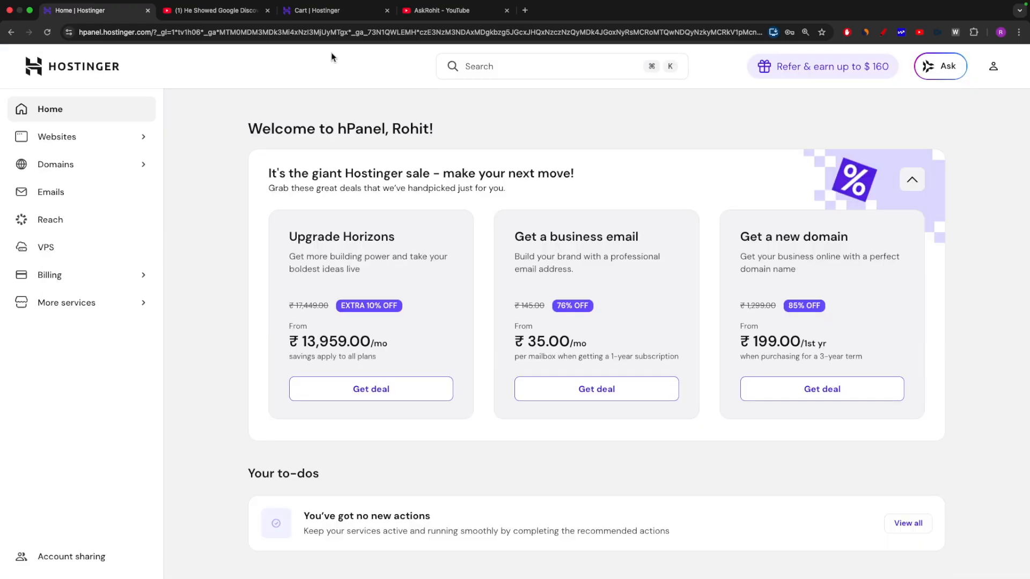
Go from the cart back to the web hosting plans page.
click(311, 12)
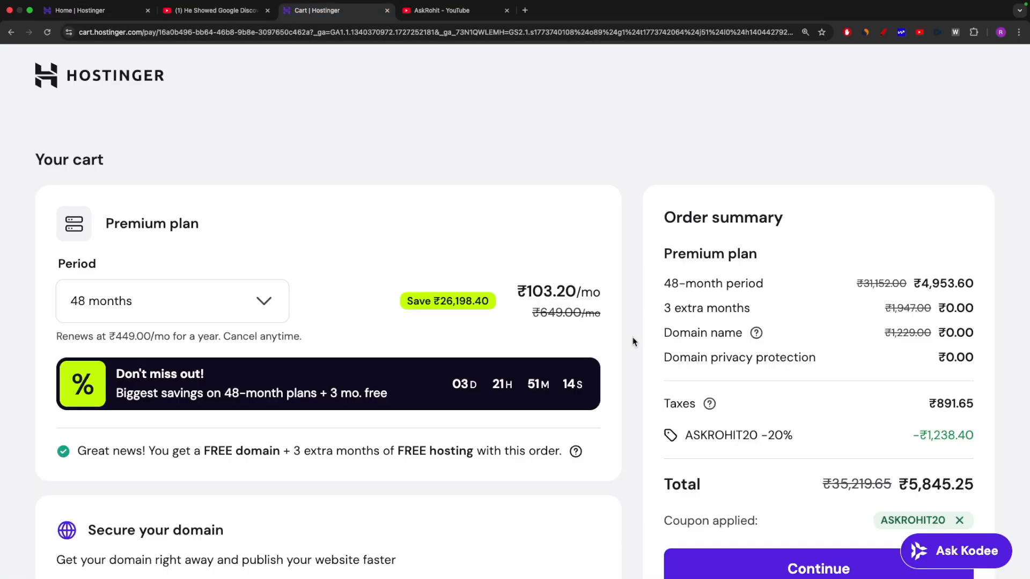
scroll(633, 342, down, 2)
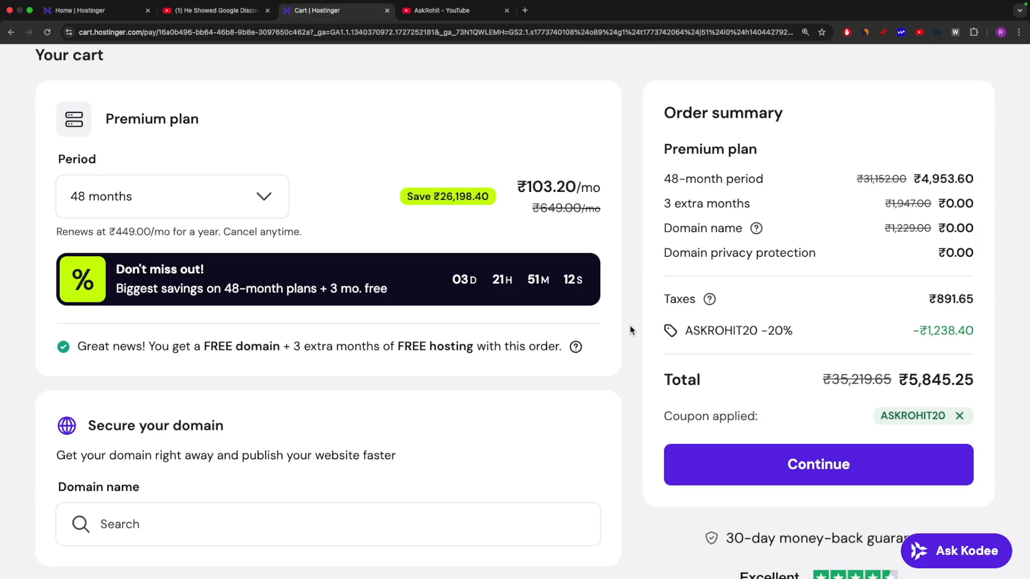
scroll(632, 330, up, 2)
click(13, 33)
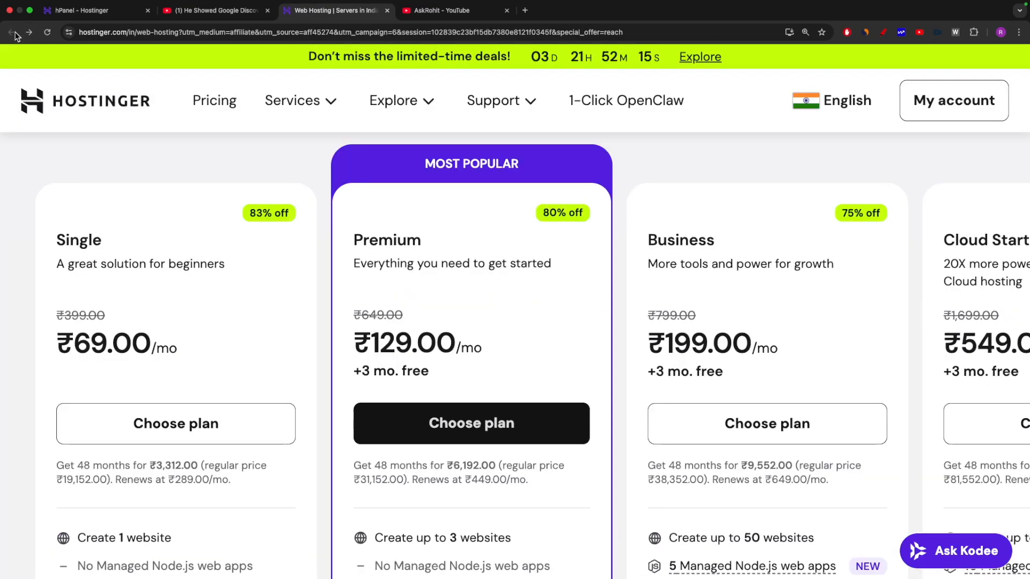
Review the Premium plan's feature list, then return to the hPanel dashboard tab.
scroll(489, 341, down, 4)
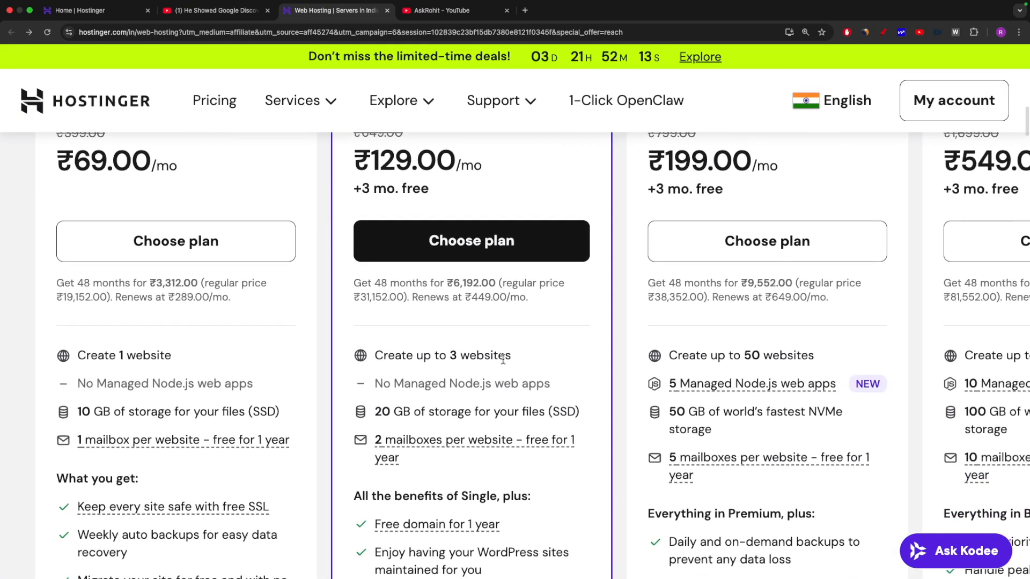
scroll(502, 357, up, 4)
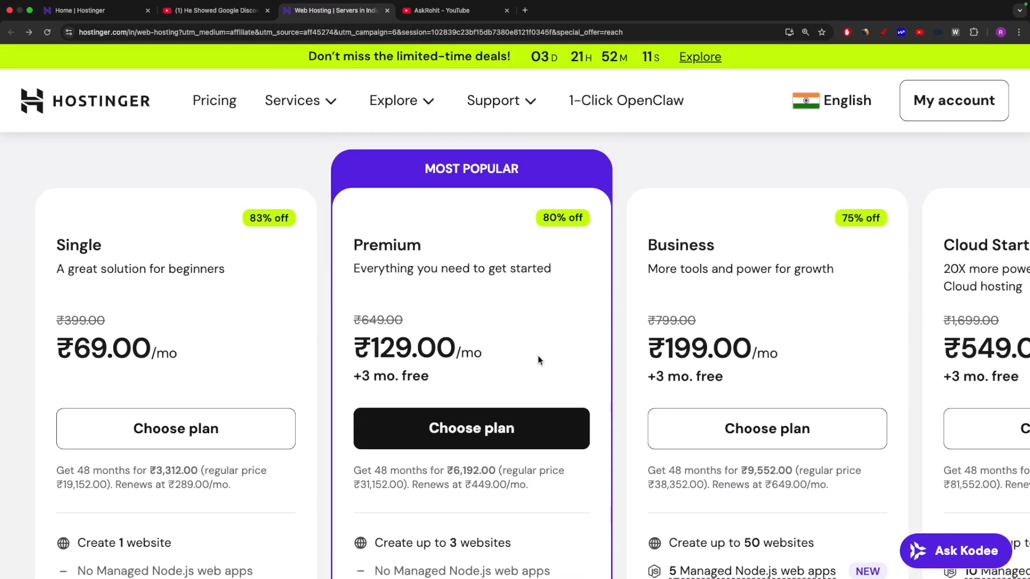
scroll(539, 359, down, 5)
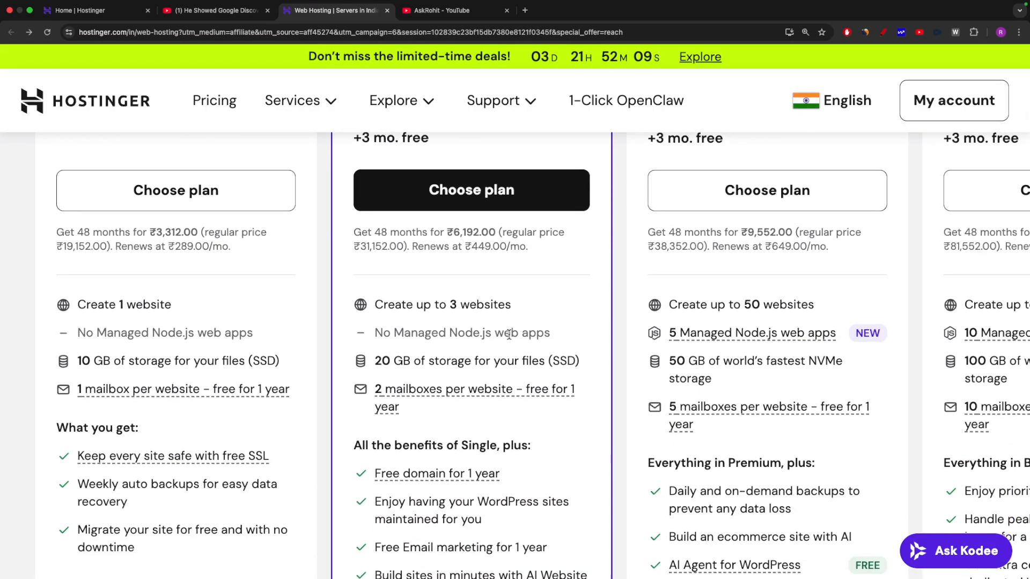
scroll(509, 334, down, 3)
drag(523, 359, 375, 358)
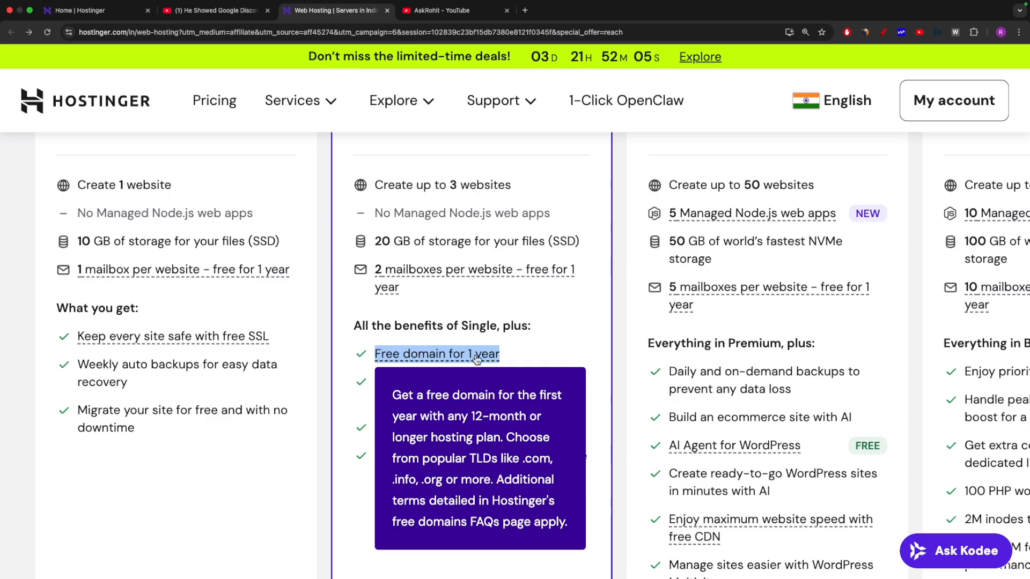
click(80, 21)
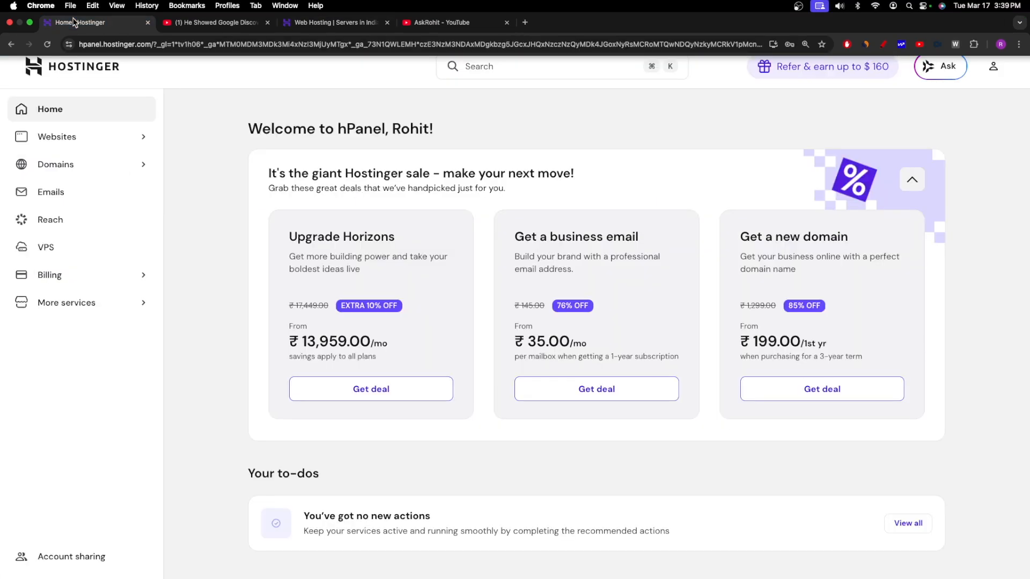
Reset the page zoom and scroll to Your business, highlighting the askrohit.in site.
scroll(654, 290, down, 8)
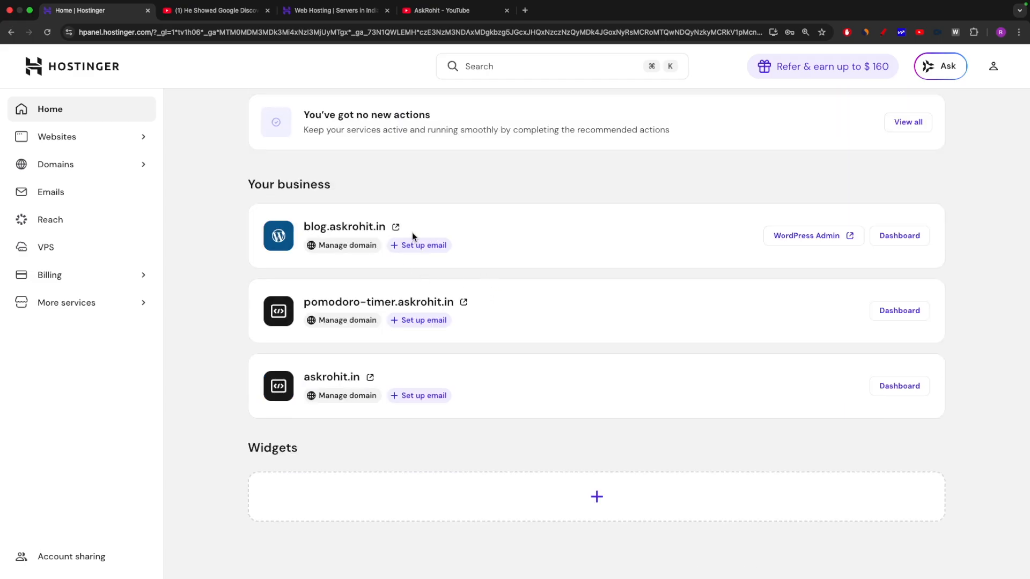
key(super+equal)
key(super+equal)
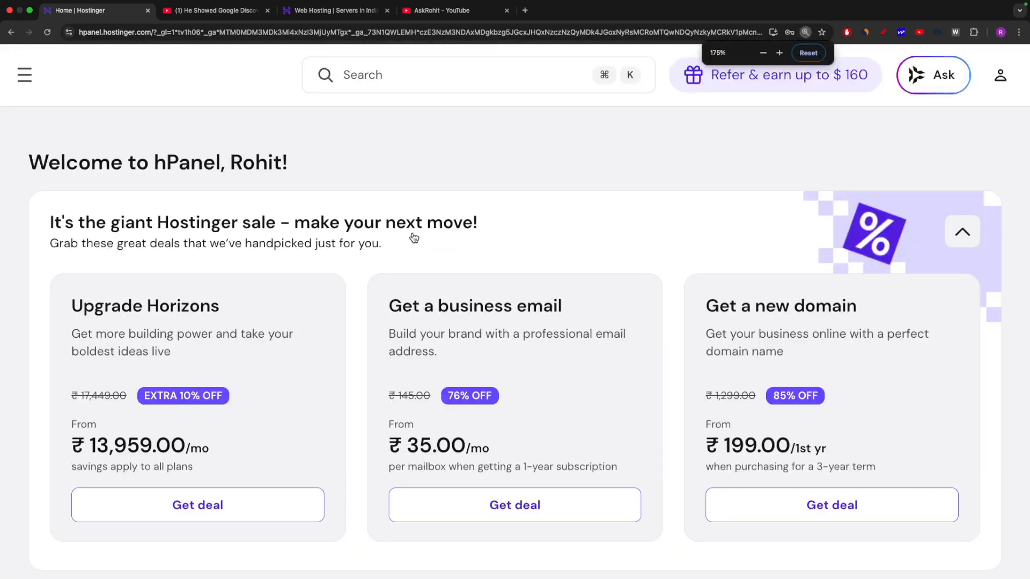
key(super+minus)
scroll(437, 472, down, 3)
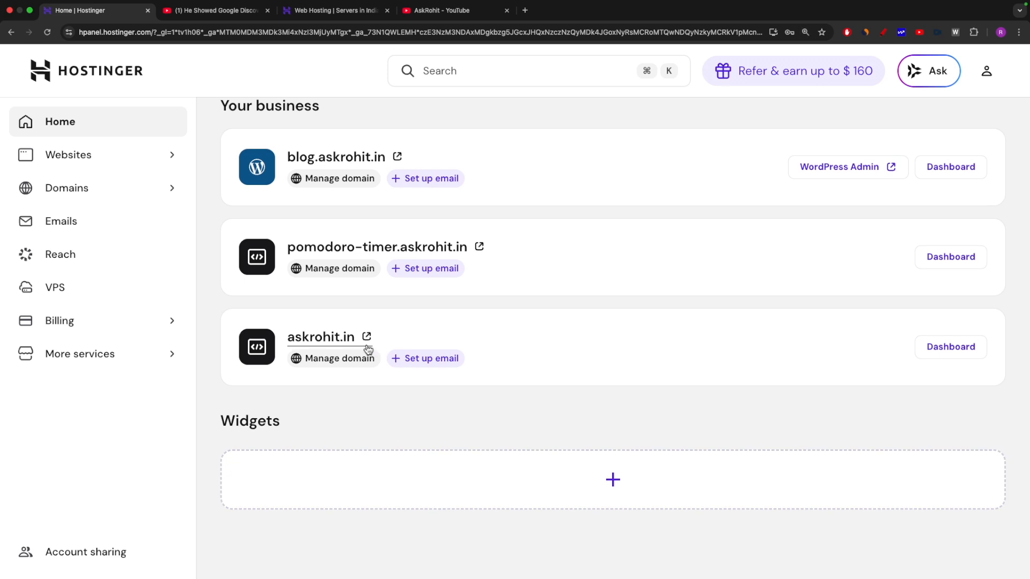
drag(286, 338, 356, 337)
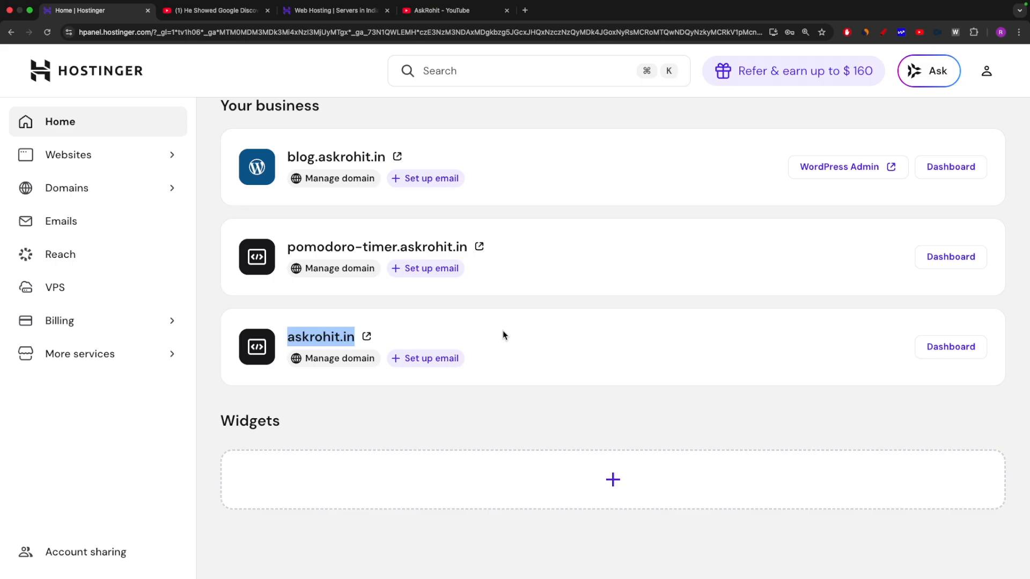
Open the askrohit.in website dashboard from the Your business list.
scroll(457, 334, up, 10)
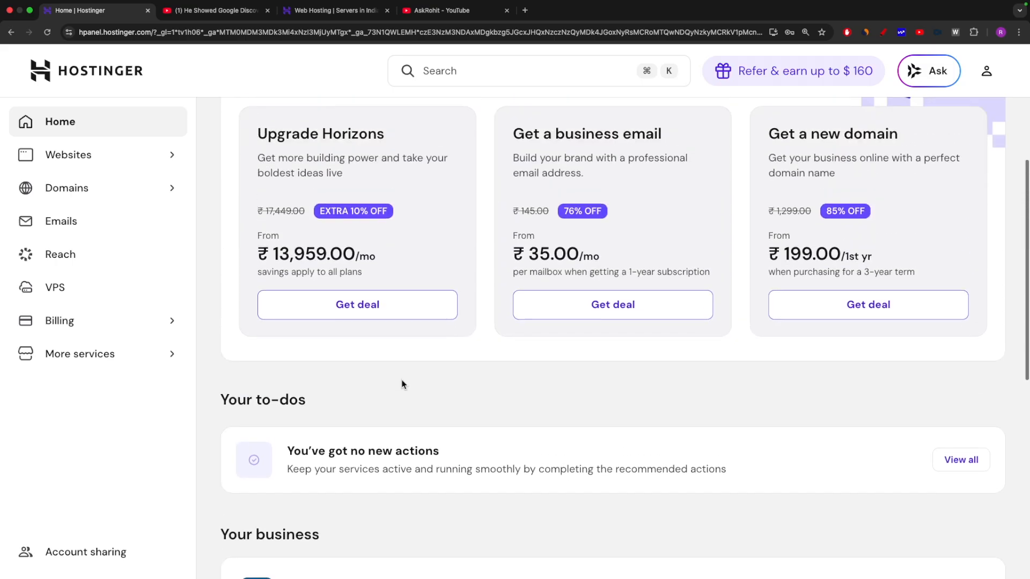
scroll(402, 384, down, 8)
scroll(449, 375, up, 8)
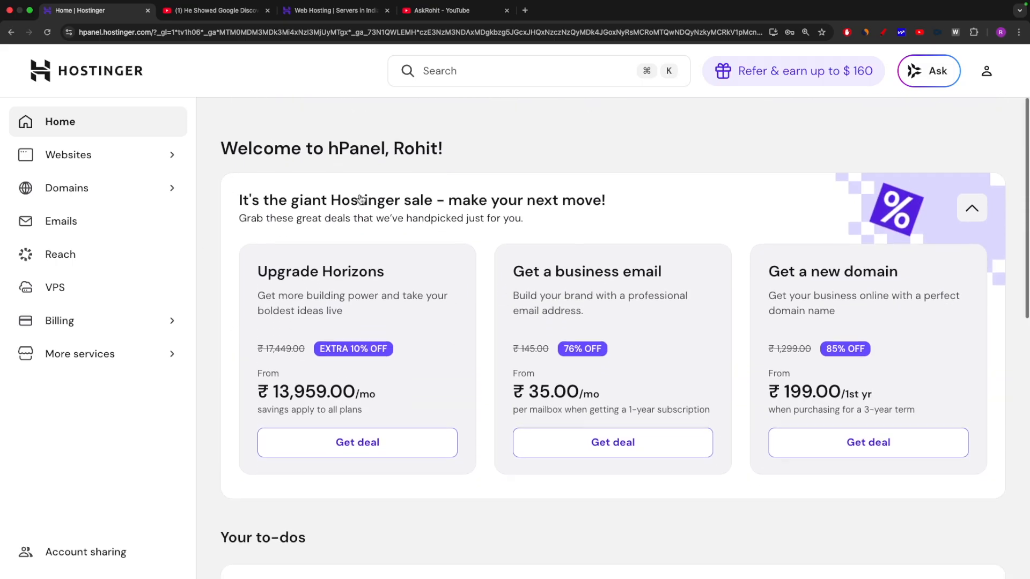
scroll(466, 435, down, 9)
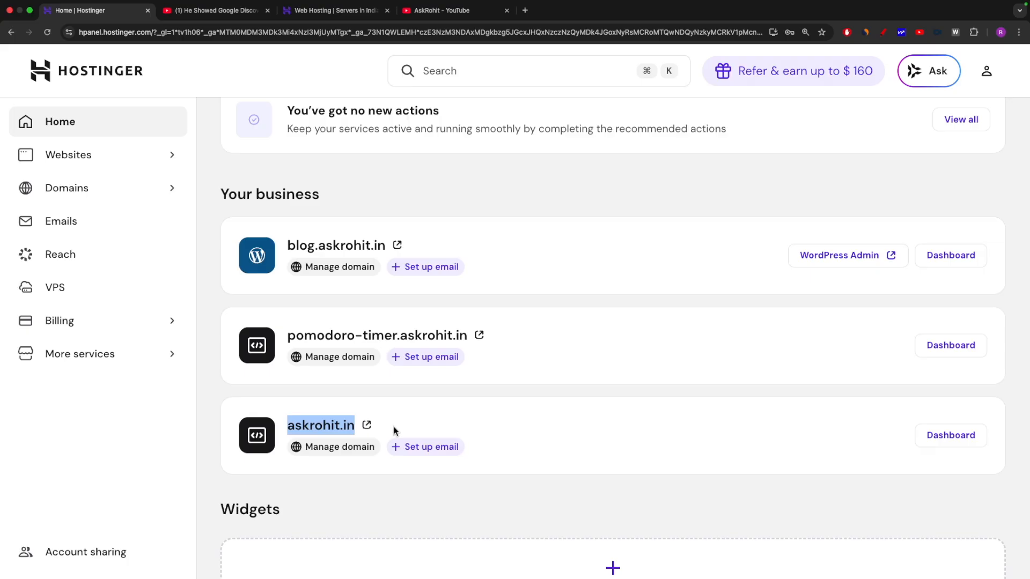
scroll(394, 431, up, 6)
scroll(379, 467, down, 4)
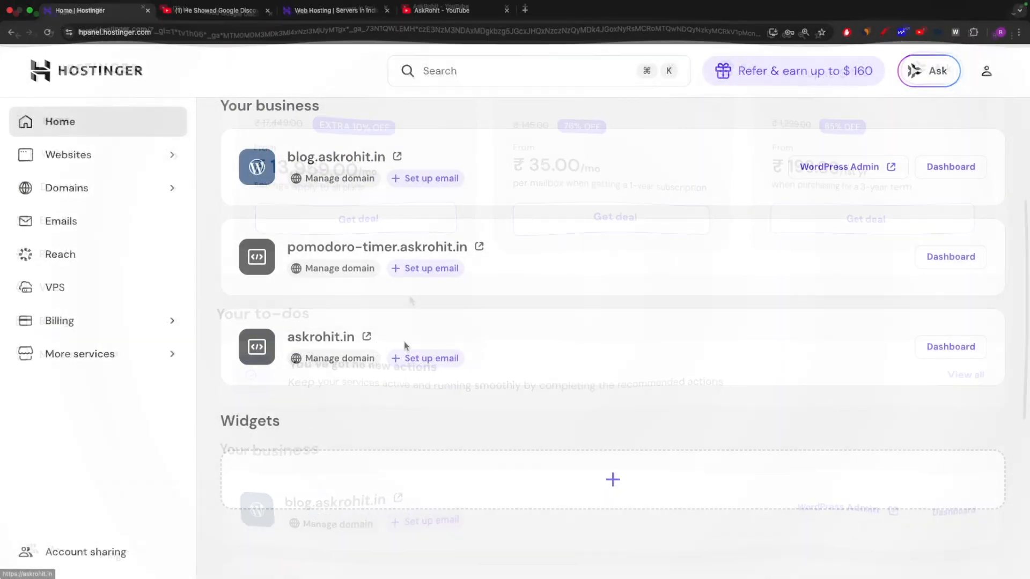
mouse_move(874, 345)
mouse_down()
mouse_move(1001, 351)
mouse_move(945, 350)
mouse_up()
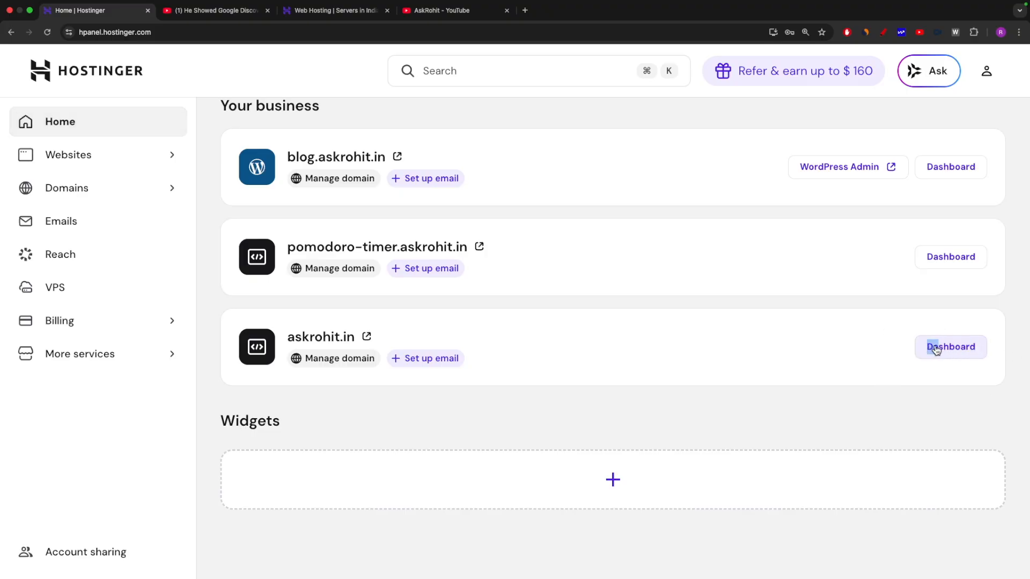
click(934, 348)
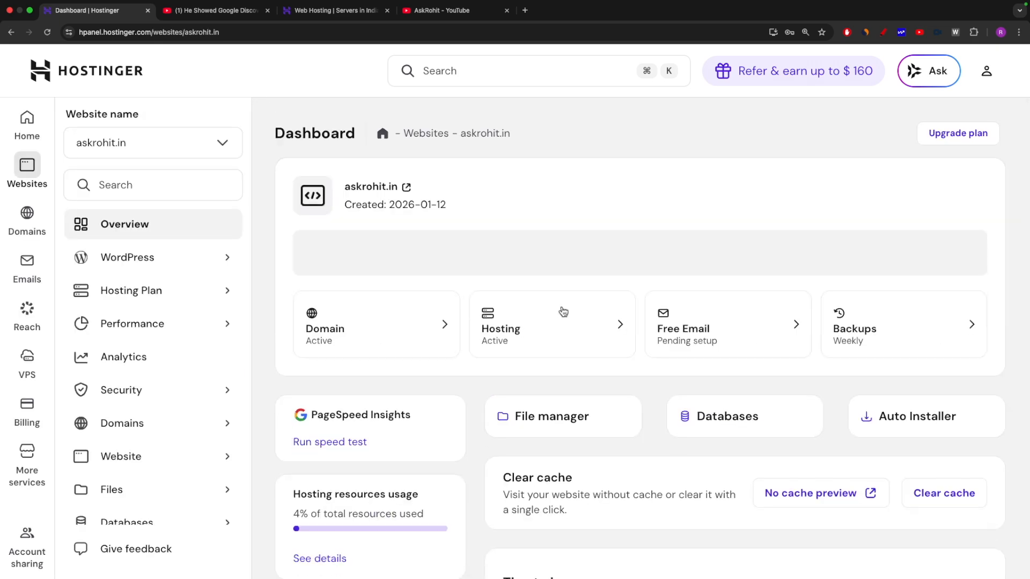
Check the askrohit.in dashboard's safety status and expand its WordPress sidebar menu.
scroll(457, 340, down, 3)
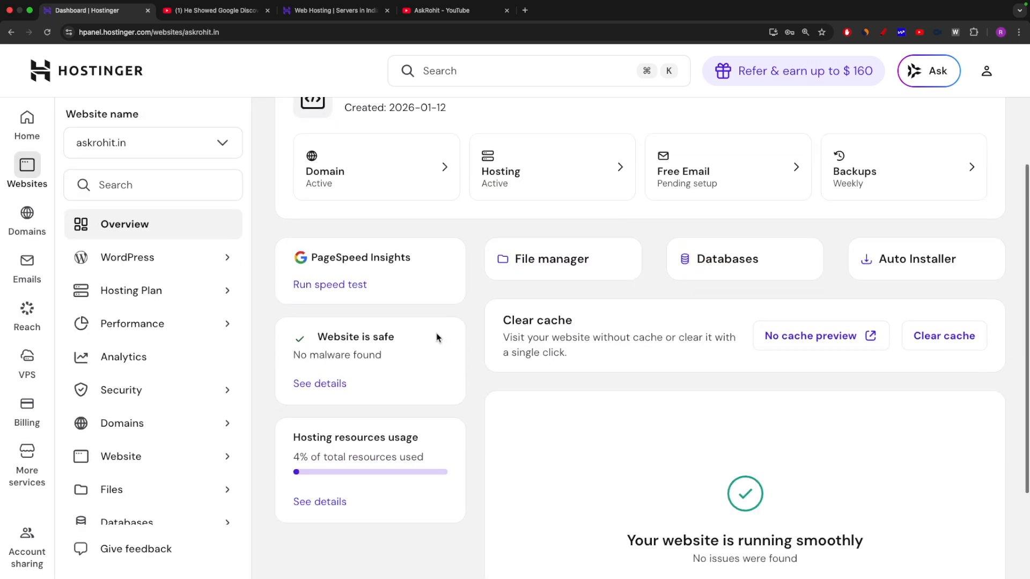
scroll(423, 285, down, 3)
scroll(526, 321, up, 5)
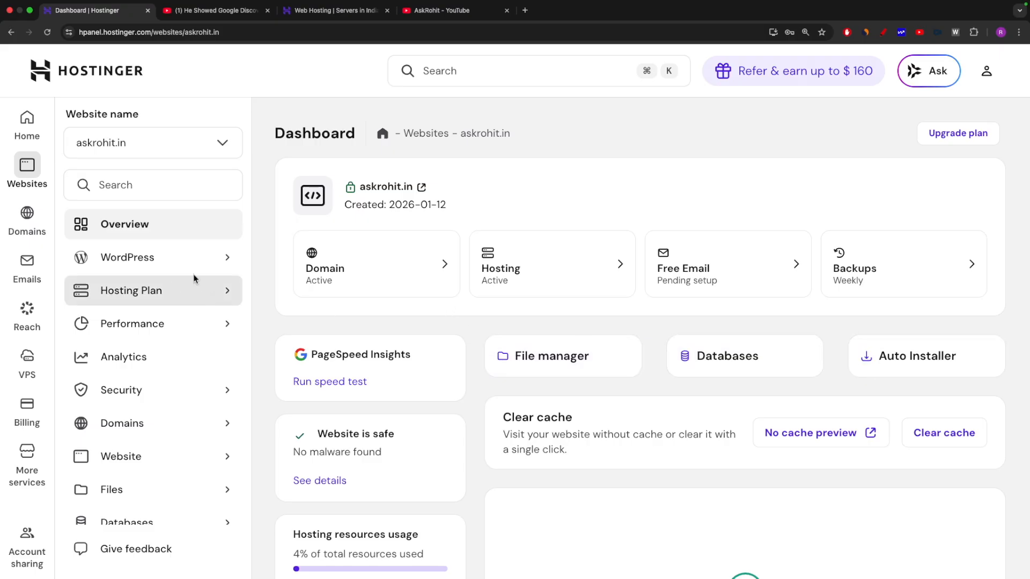
click(120, 261)
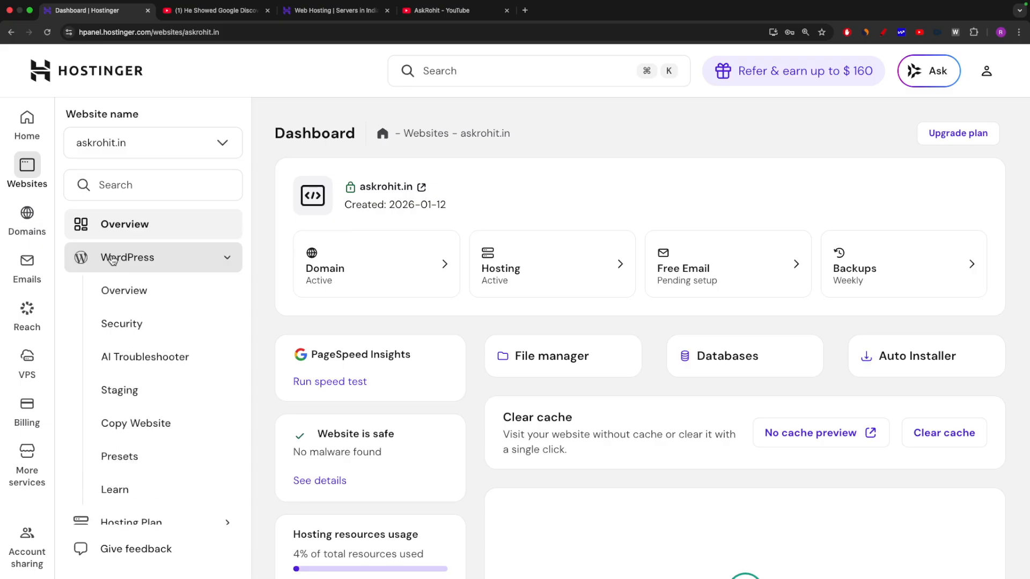
Open the WordPress overview for askrohit.in and highlight the Install WordPress section.
click(129, 297)
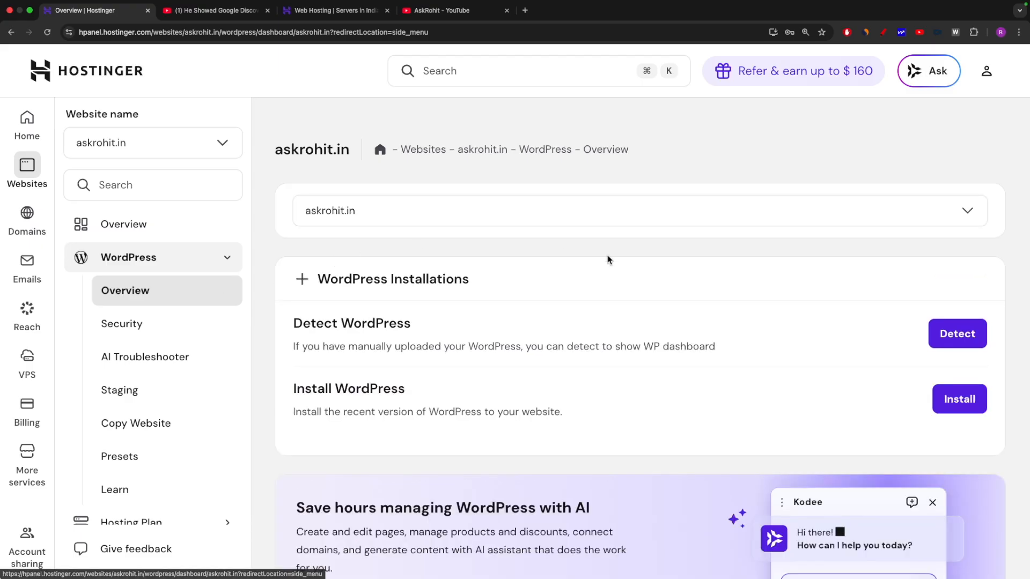
scroll(493, 357, down, 2)
scroll(464, 354, up, 2)
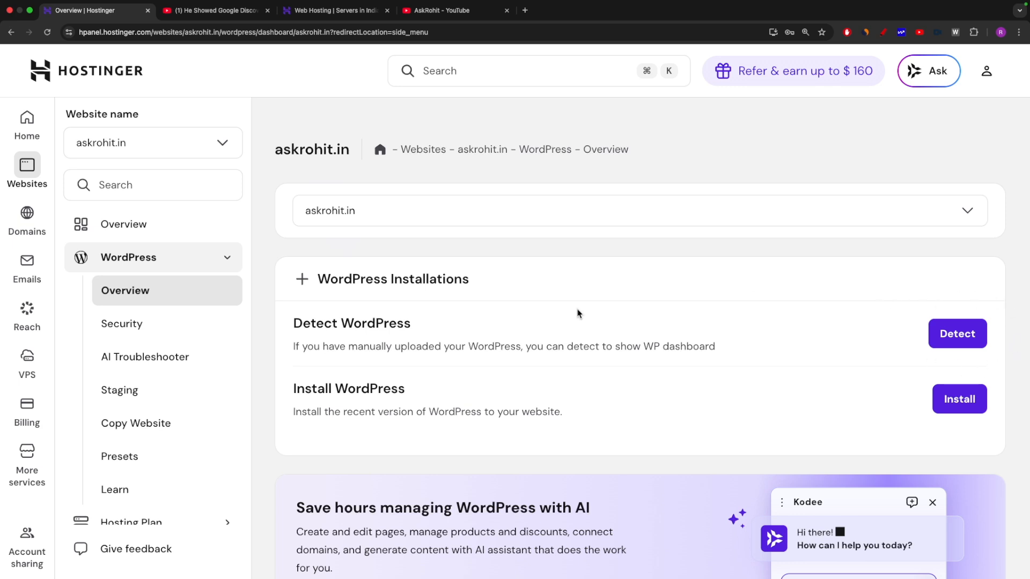
mouse_move(287, 390)
mouse_down()
mouse_move(424, 392)
mouse_move(293, 391)
mouse_up()
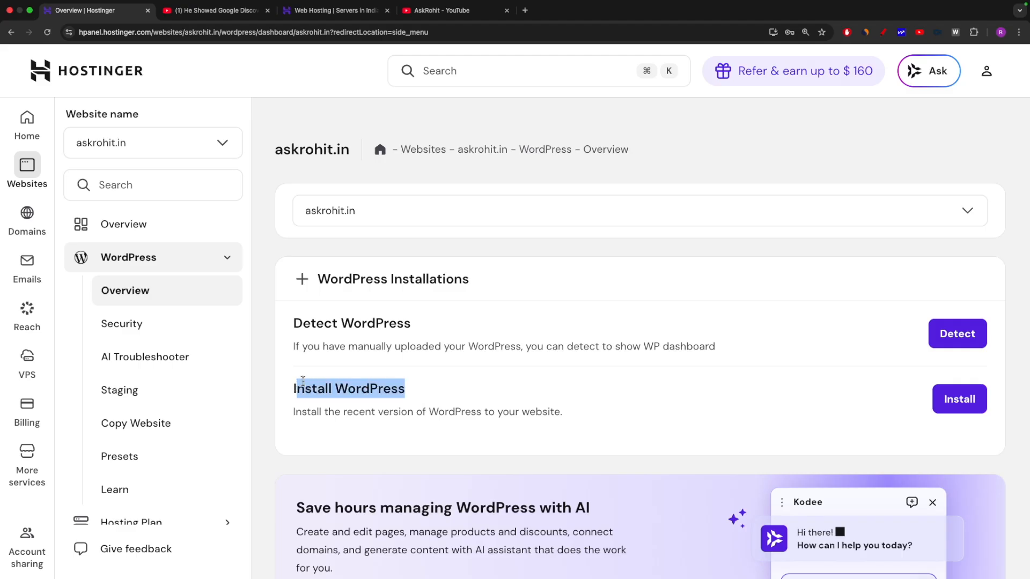
scroll(110, 190, down, 1)
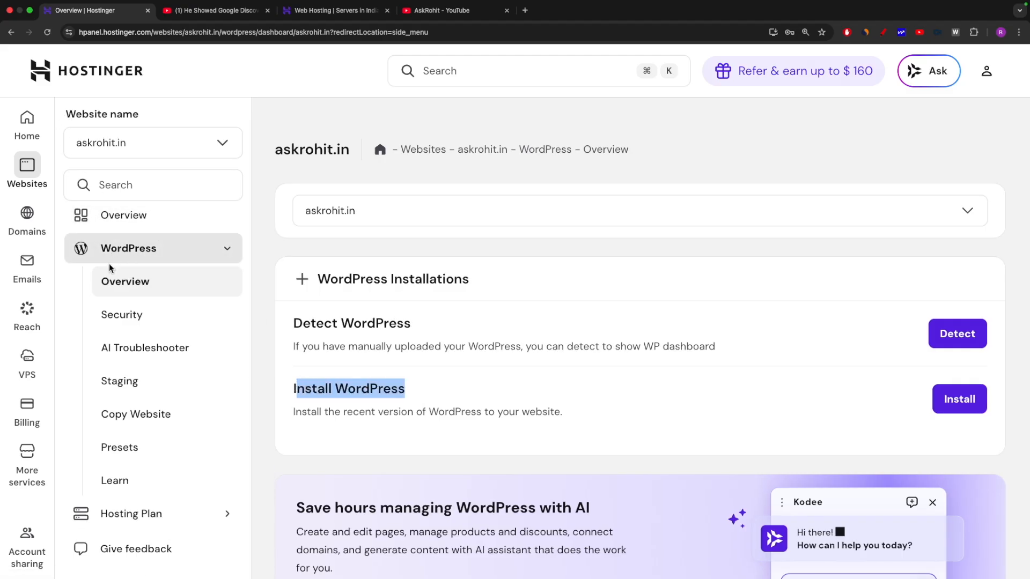
scroll(144, 290, up, 1)
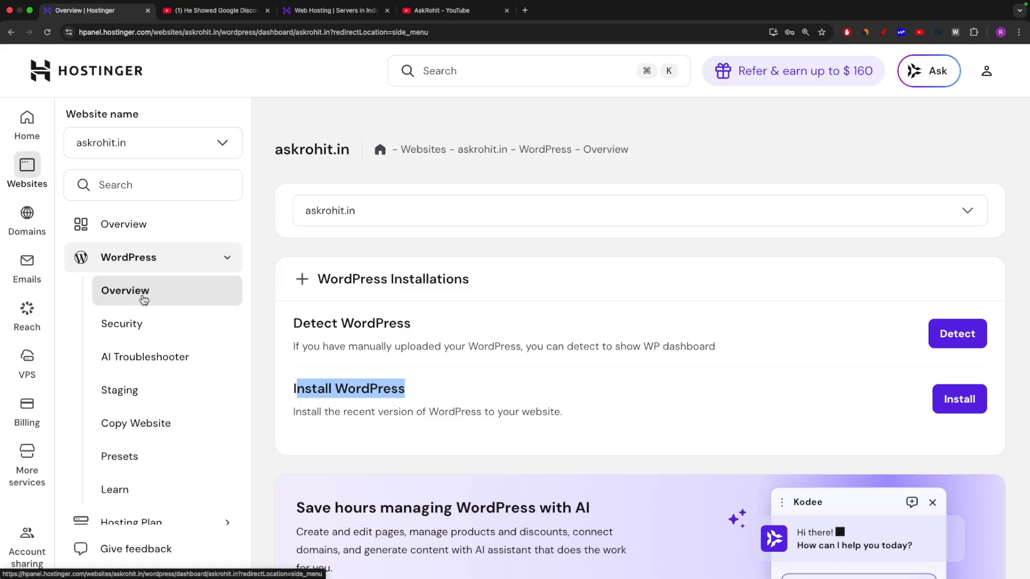
click(330, 389)
drag(408, 392, 277, 391)
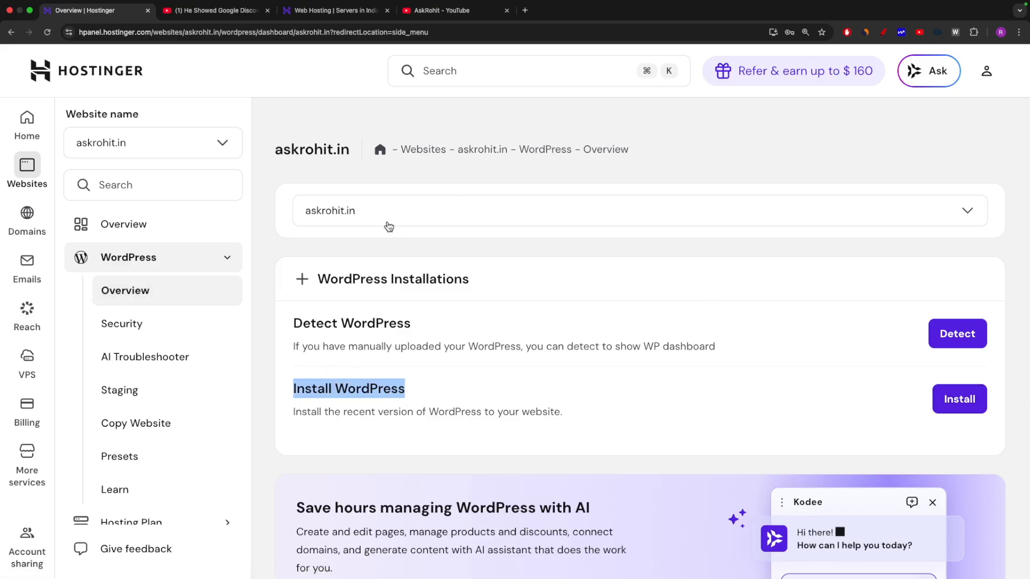
Confirm askrohit.in in the website dropdown and start the WordPress installation.
click(349, 213)
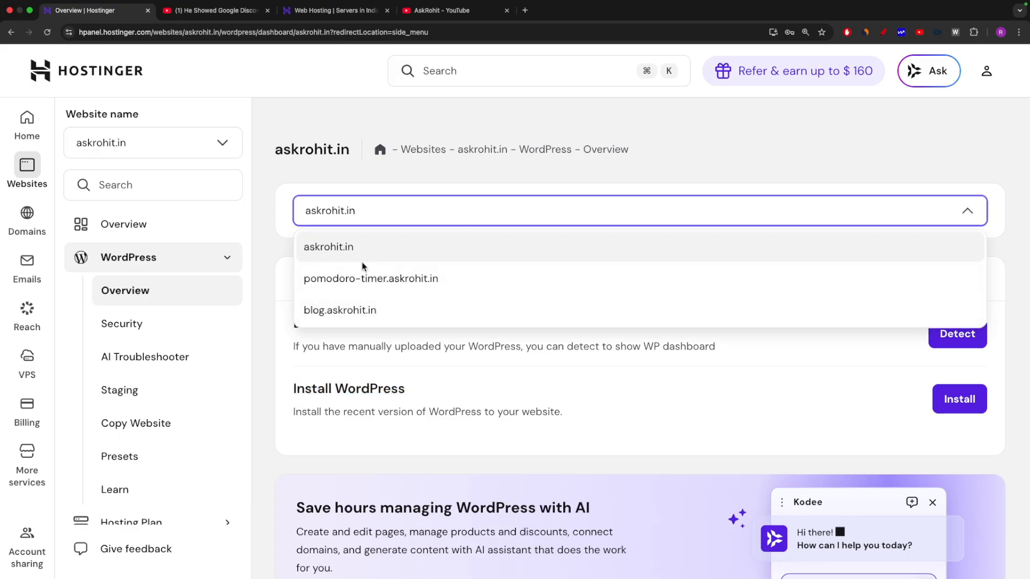
click(327, 249)
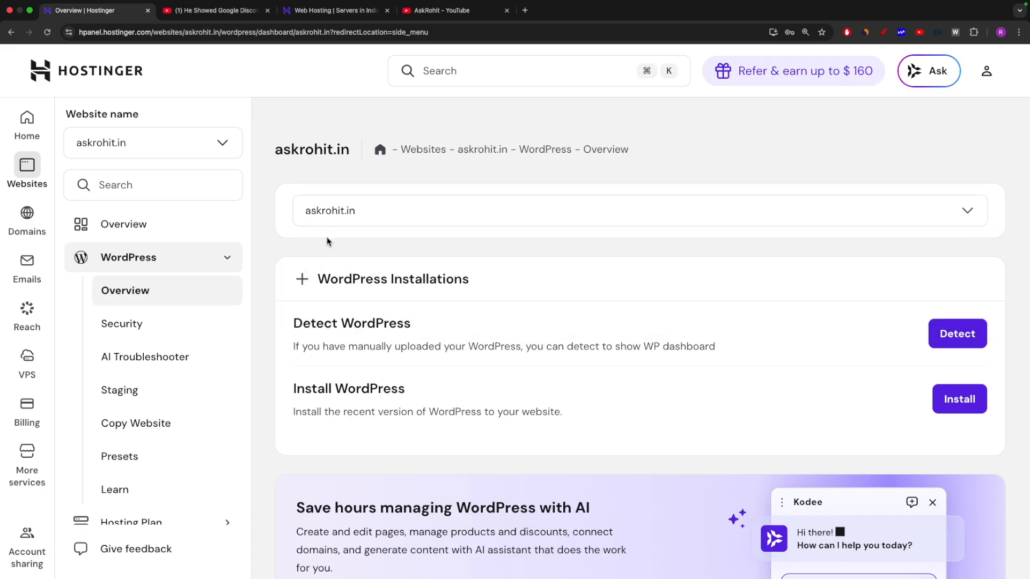
click(958, 401)
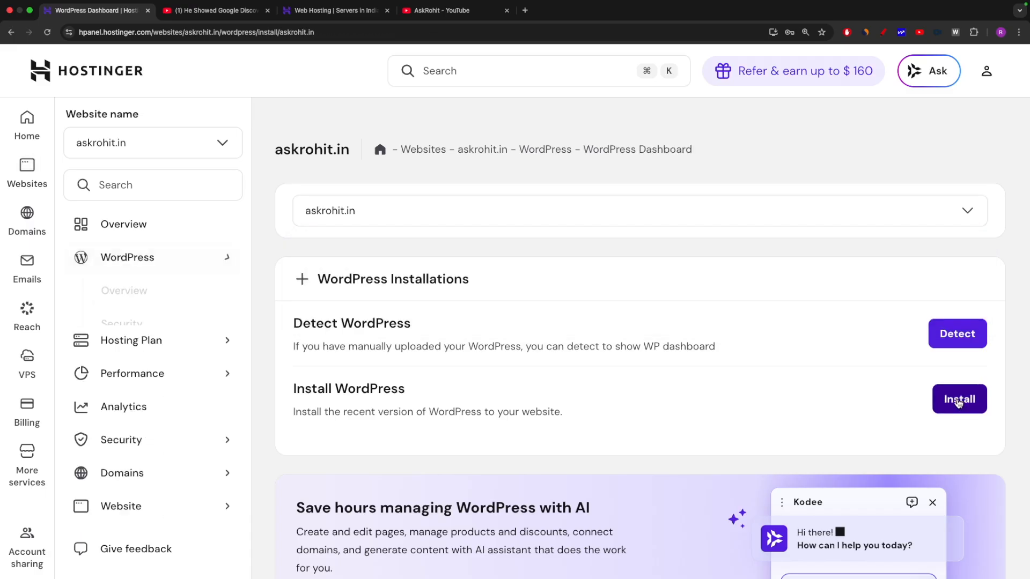
Title the site 'AskRohit Blog', set an administrator password, and continue to version settings.
click(958, 401)
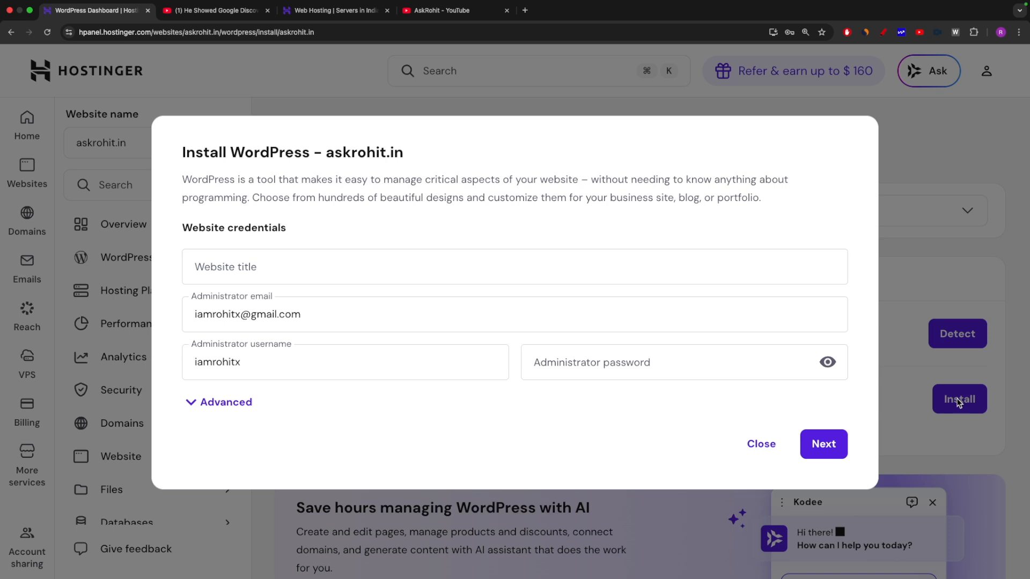
click(238, 266)
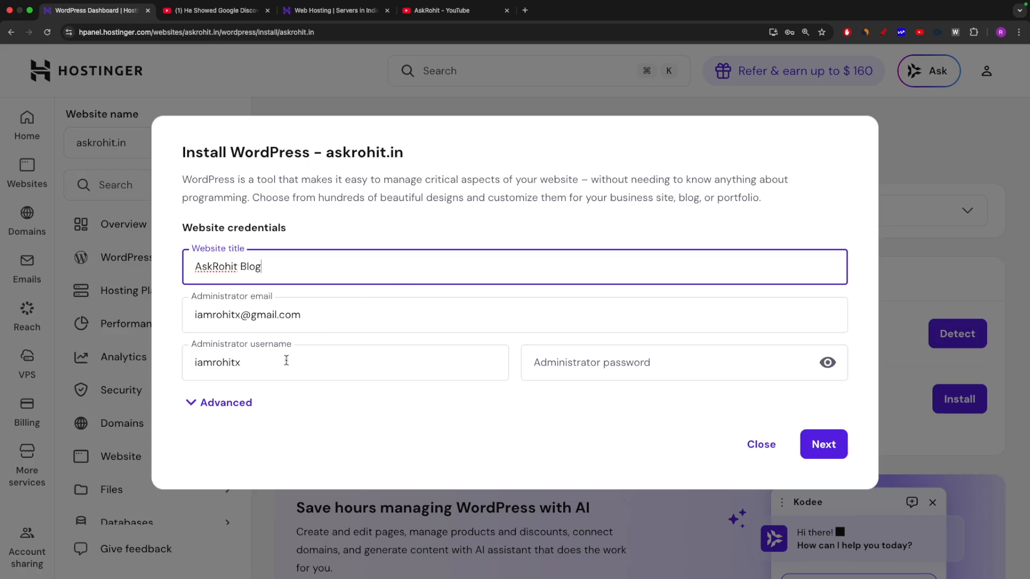
click(595, 365)
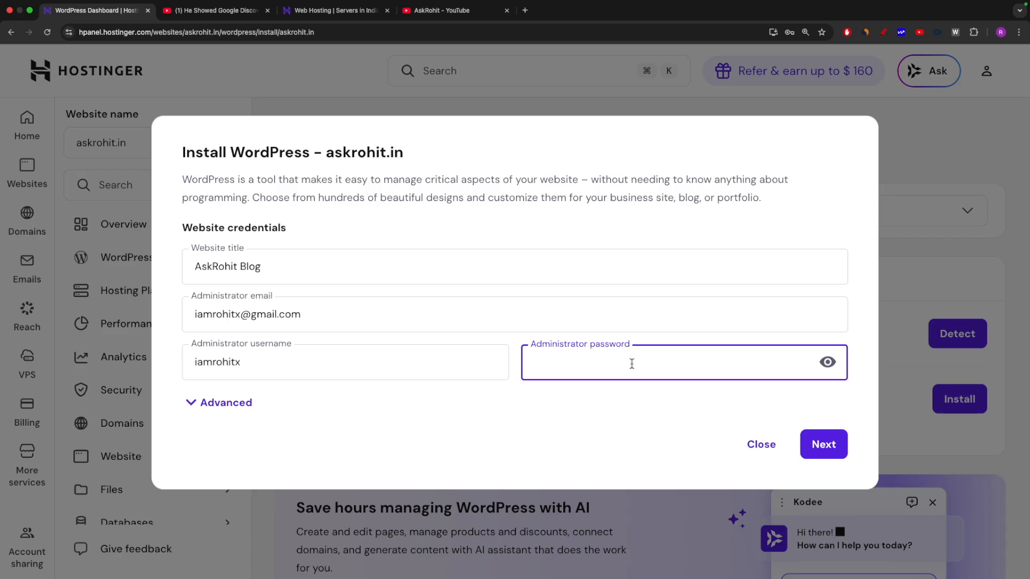
text(•••••)
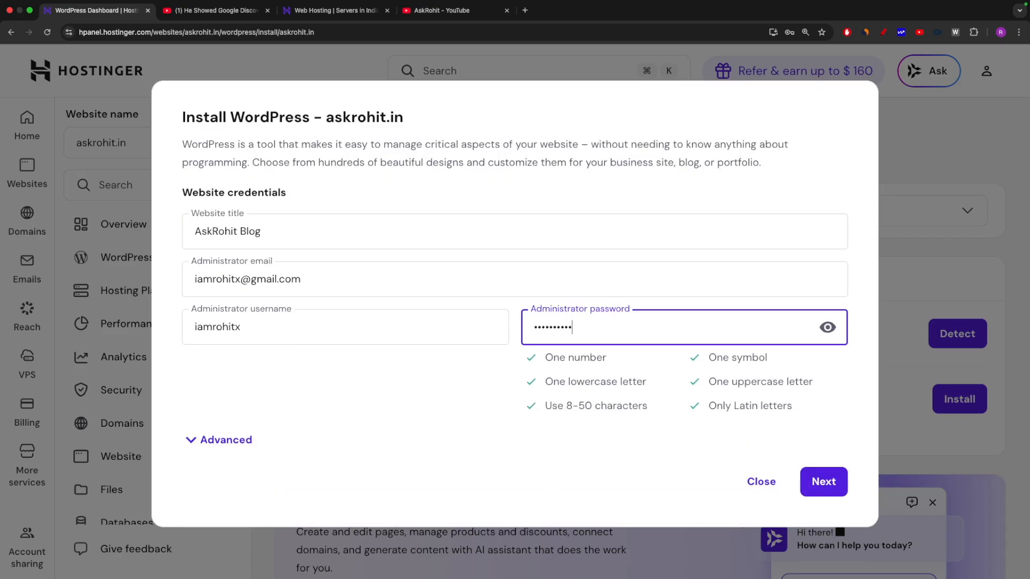
click(818, 481)
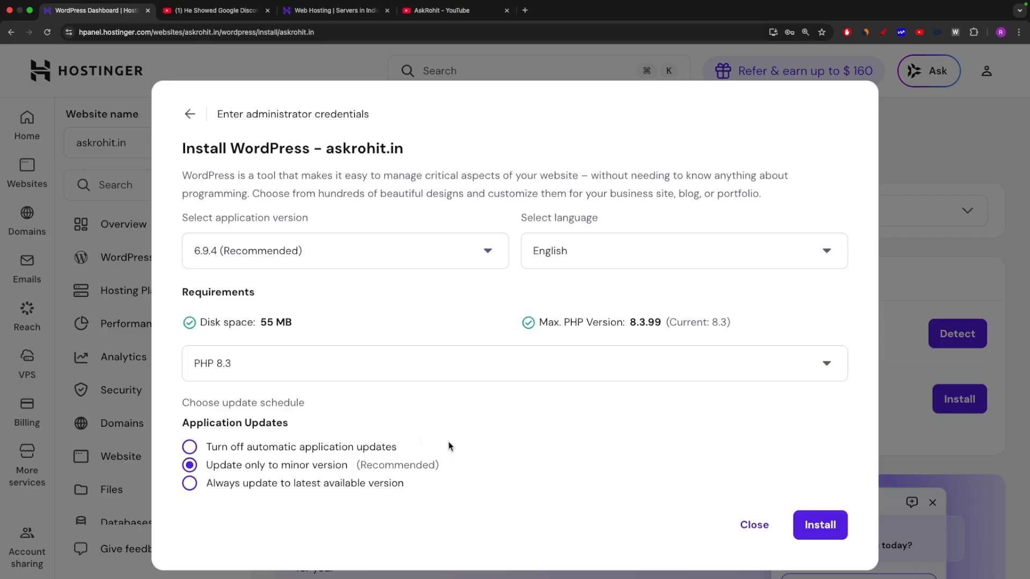
Install WordPress 6.9.4 with English and PHP 8.3 on askrohit.in, dismissing the rating survey.
click(817, 526)
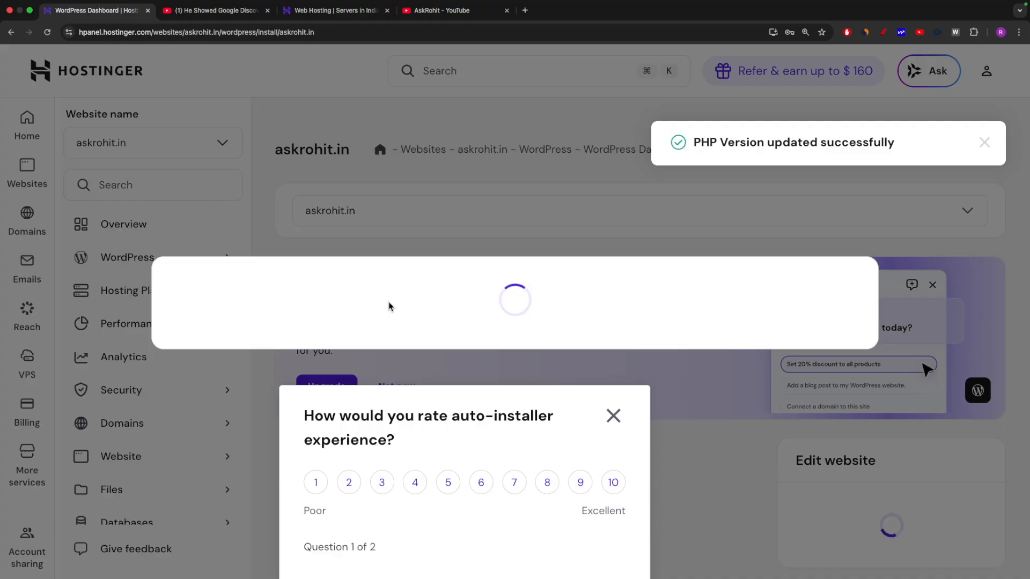
click(612, 416)
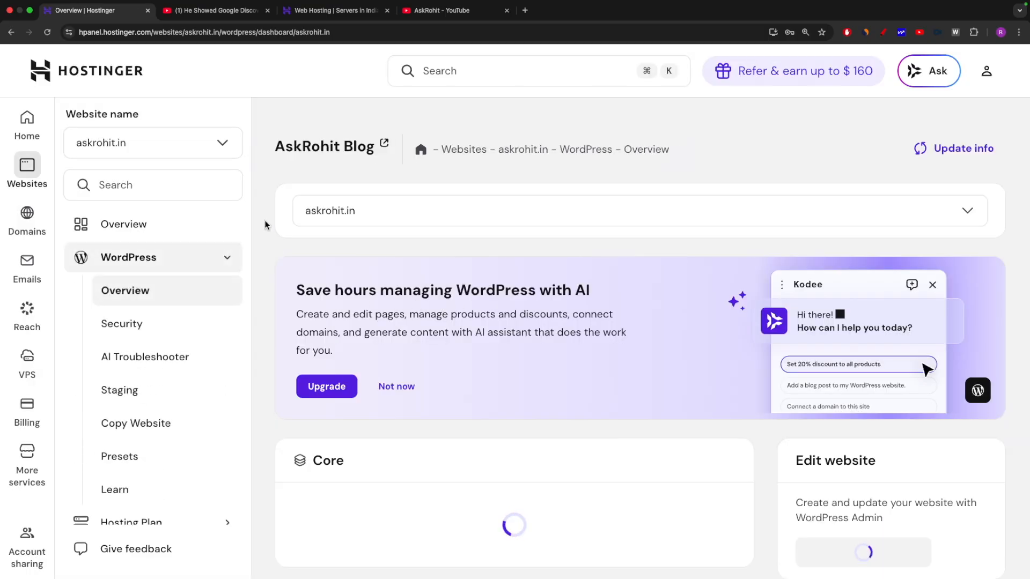
Launch the askrohit.in WordPress admin in a new tab from the Edit website card, then return to the overview.
scroll(410, 349, down, 4)
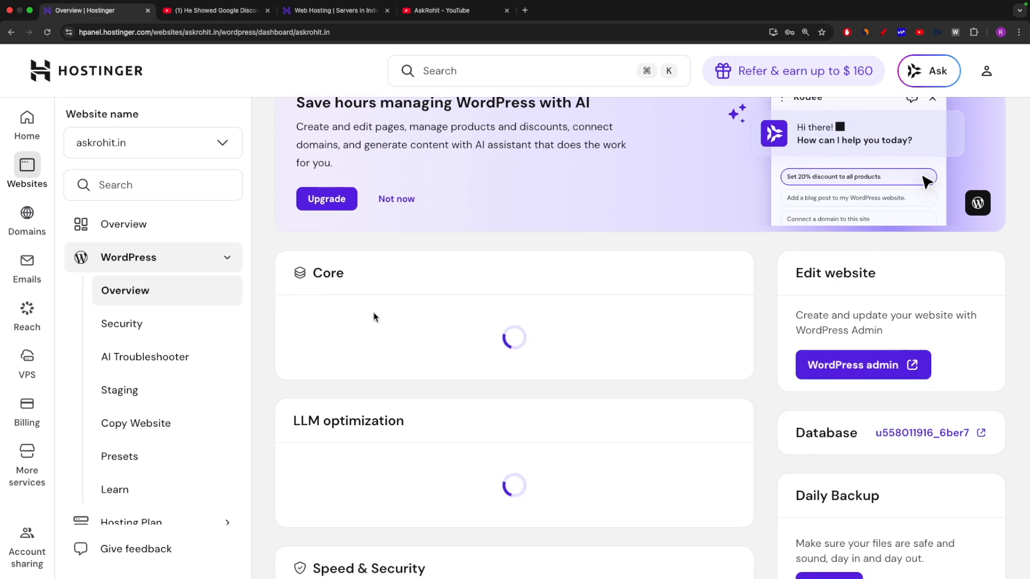
scroll(628, 390, down, 9)
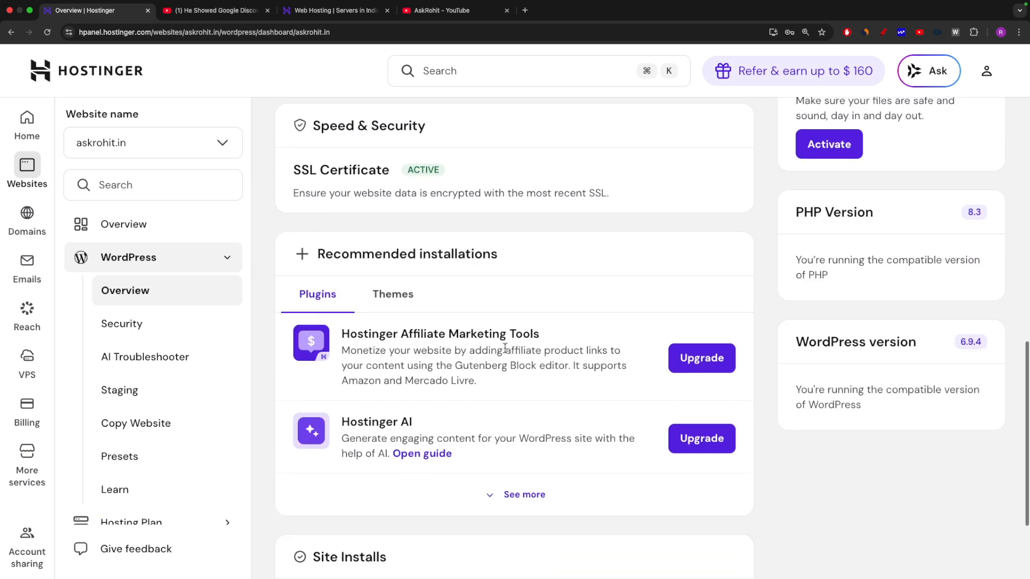
scroll(582, 345, down, 2)
scroll(583, 345, up, 12)
scroll(583, 345, down, 4)
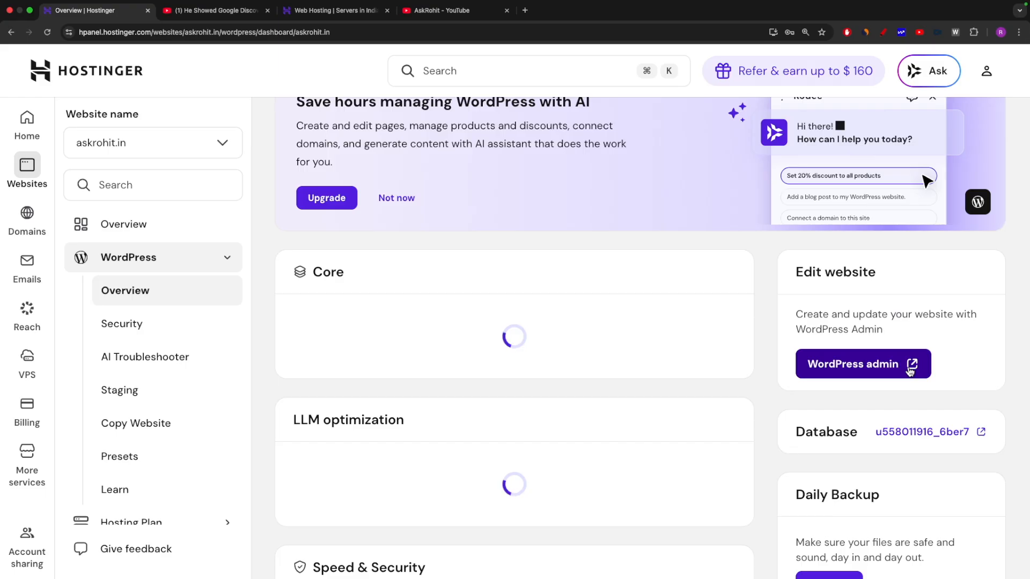
drag(789, 433, 980, 435)
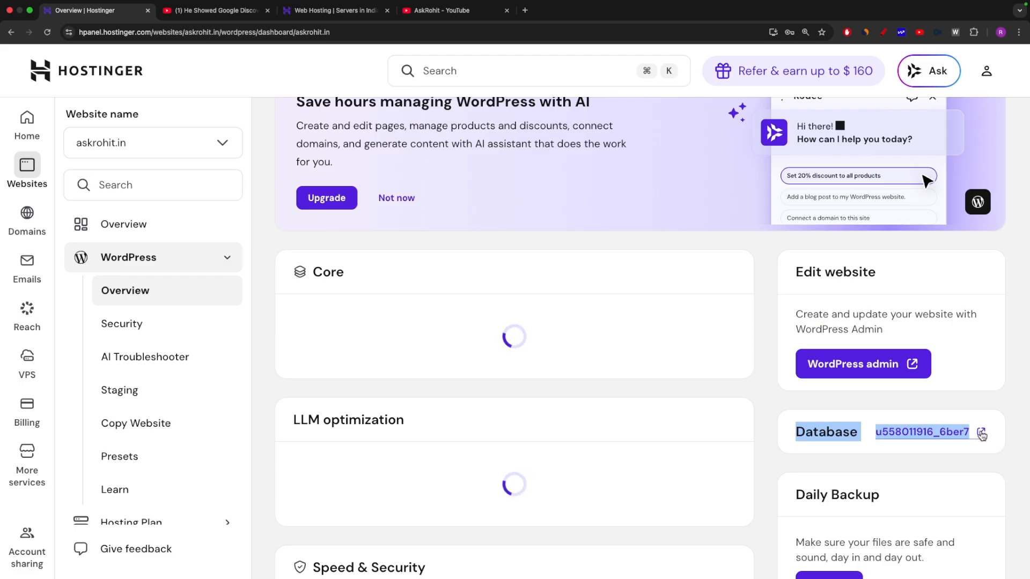
click(913, 366)
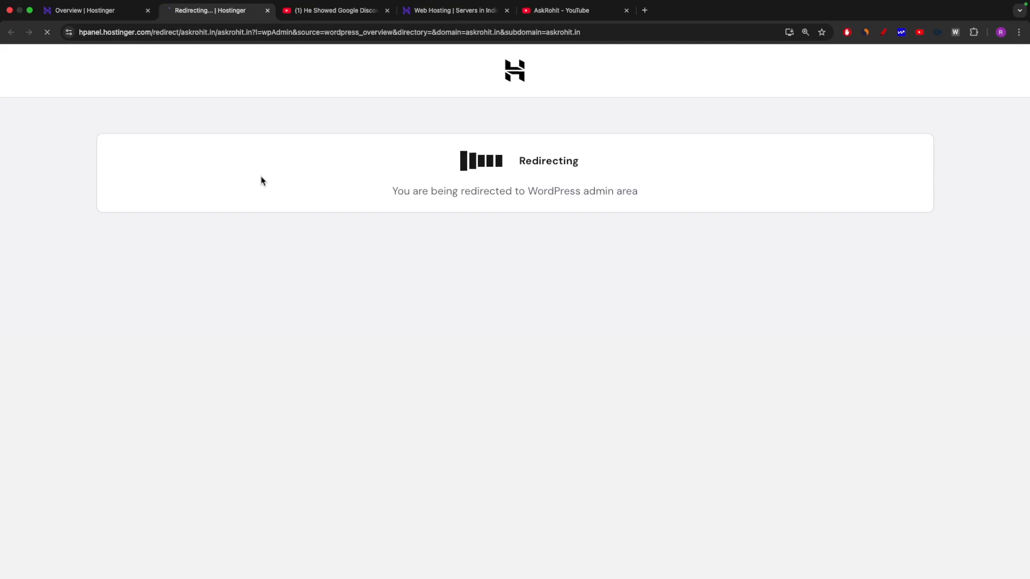
click(83, 11)
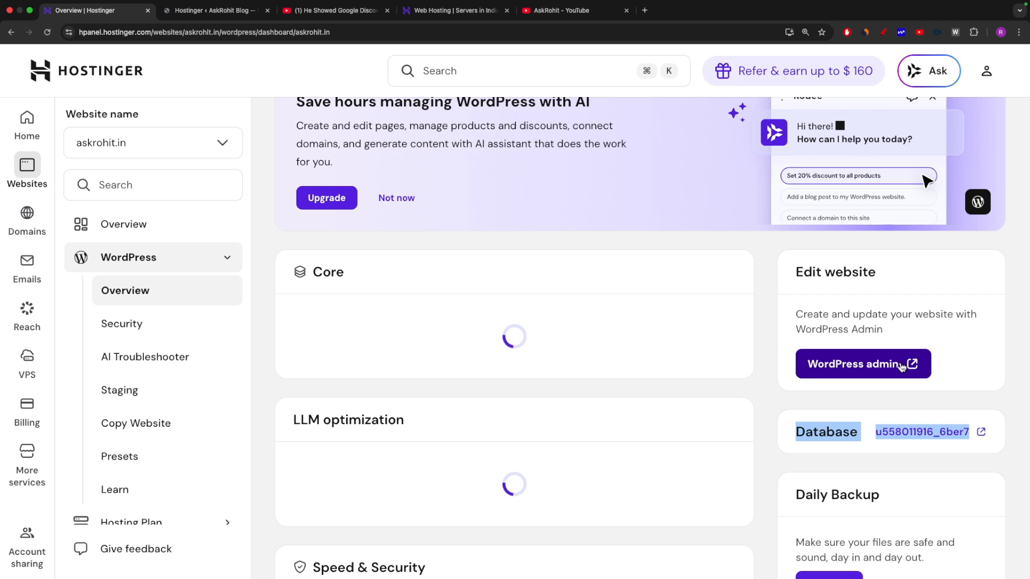
Switch to the AskRohit Blog admin tab and review the Onboarding setup steps, marking the AI discoverability step.
click(207, 12)
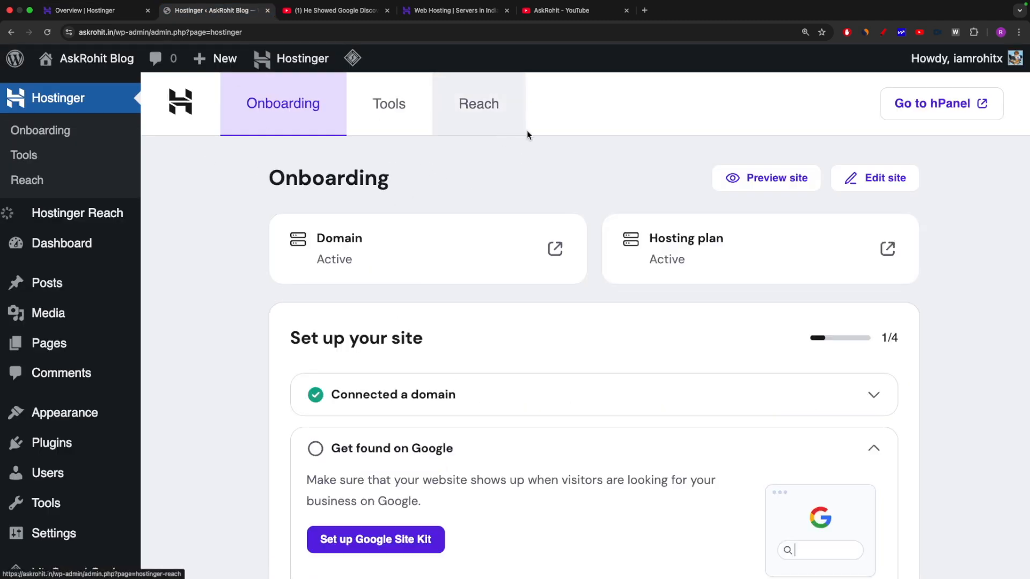
scroll(450, 228, down, 4)
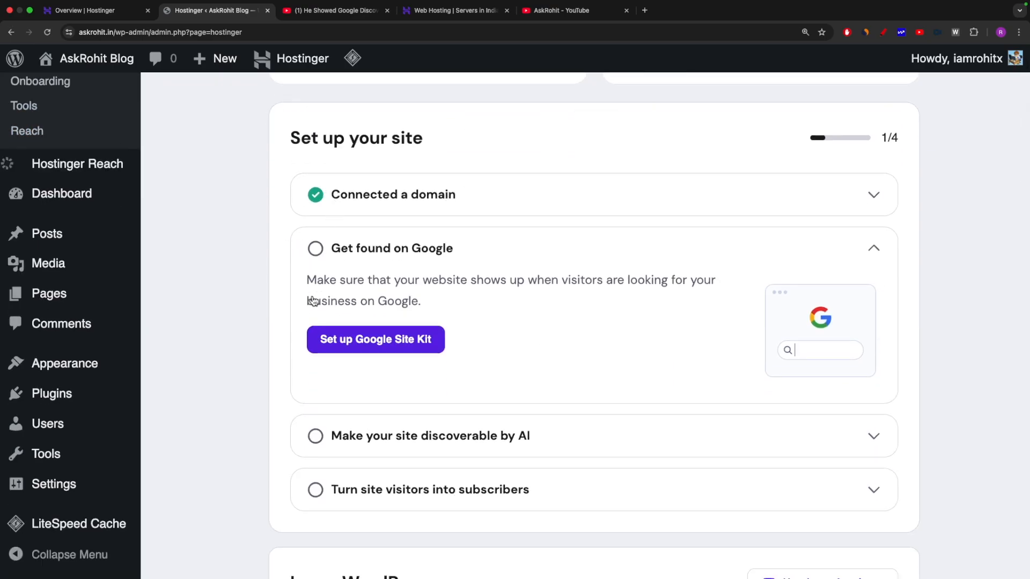
scroll(787, 193, up, 4)
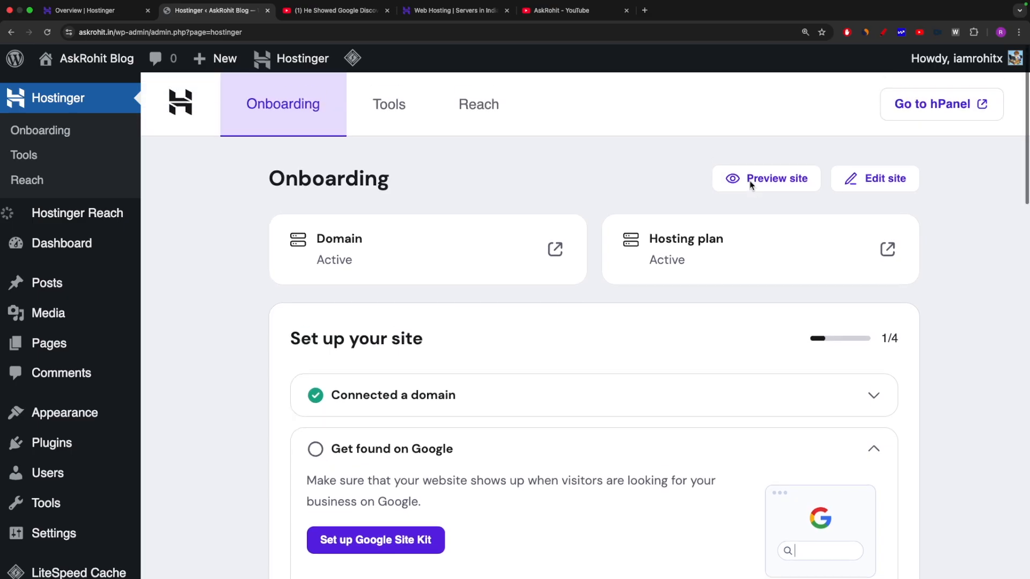
scroll(467, 387, down, 2)
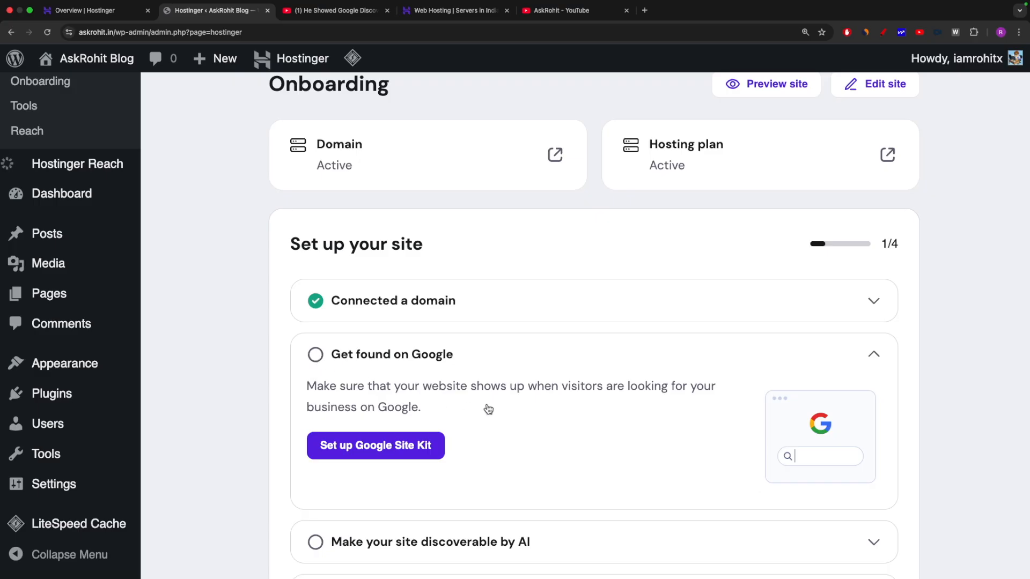
scroll(625, 411, down, 2)
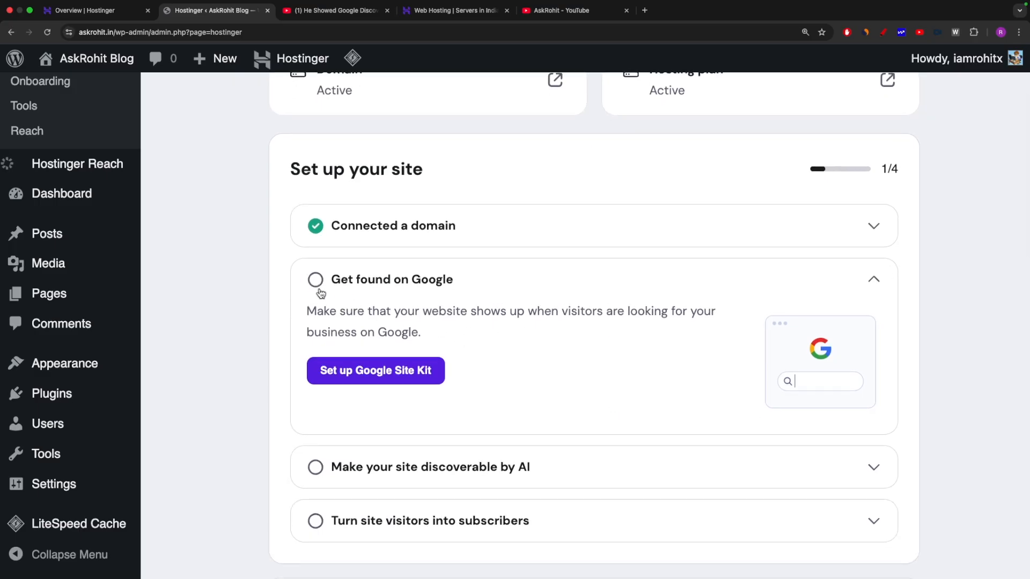
scroll(368, 305, down, 3)
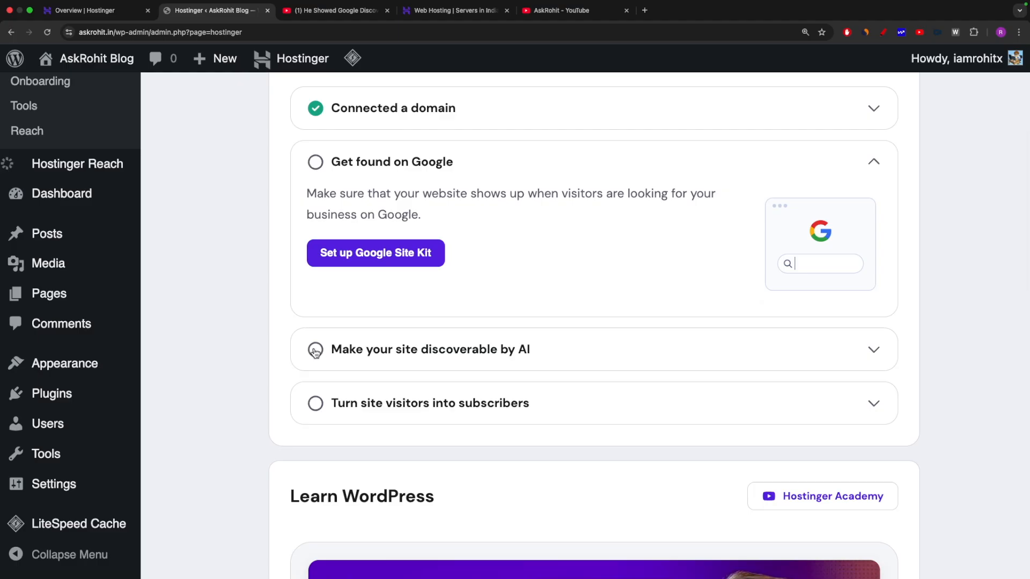
scroll(445, 363, down, 1)
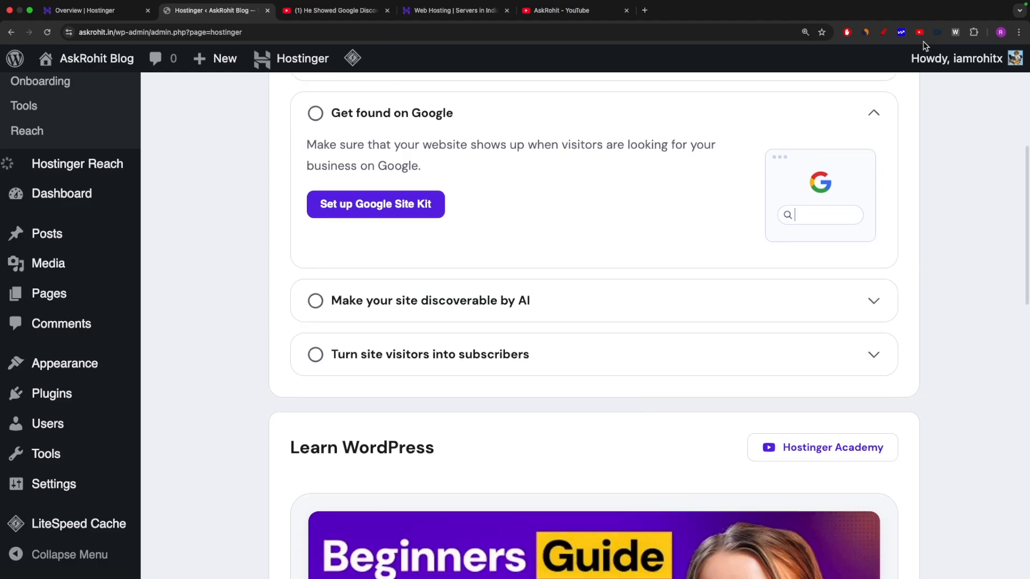
click(884, 32)
drag(325, 316, 679, 317)
key(Escape)
Browse the remaining Onboarding tutorials and select the askrohit.in domain in the address bar.
scroll(678, 319, down, 3)
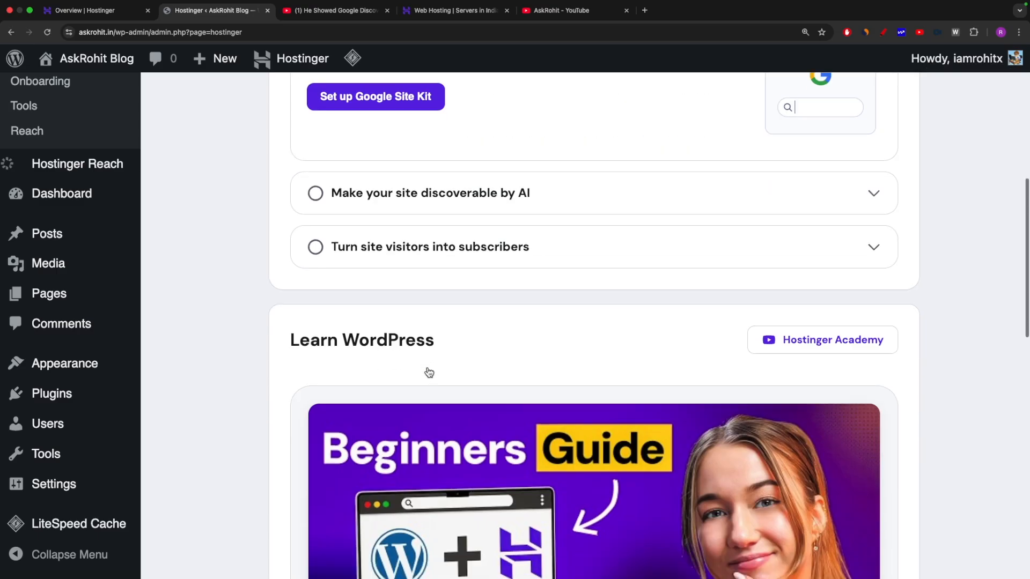
scroll(273, 326, down, 8)
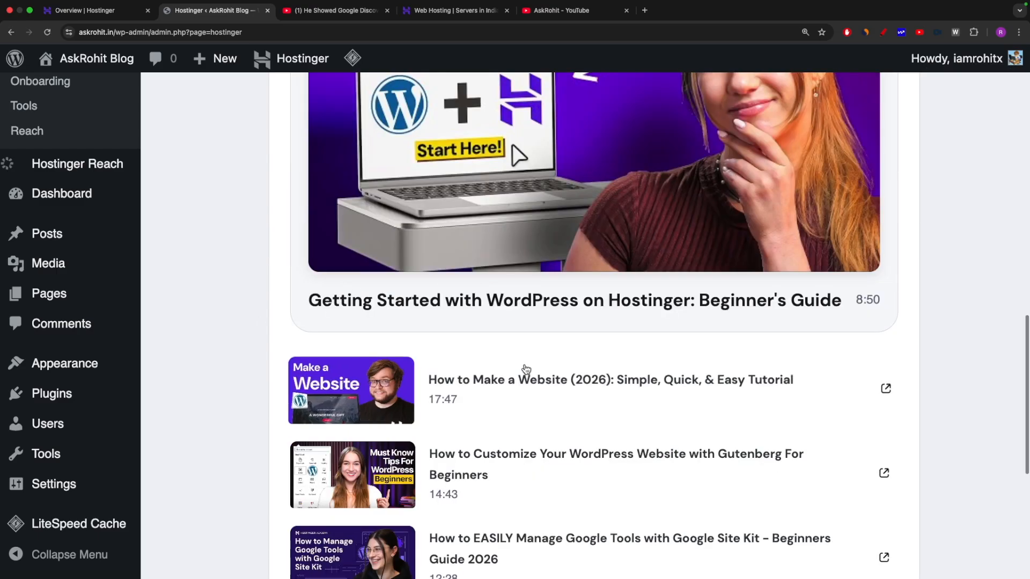
scroll(524, 363, down, 2)
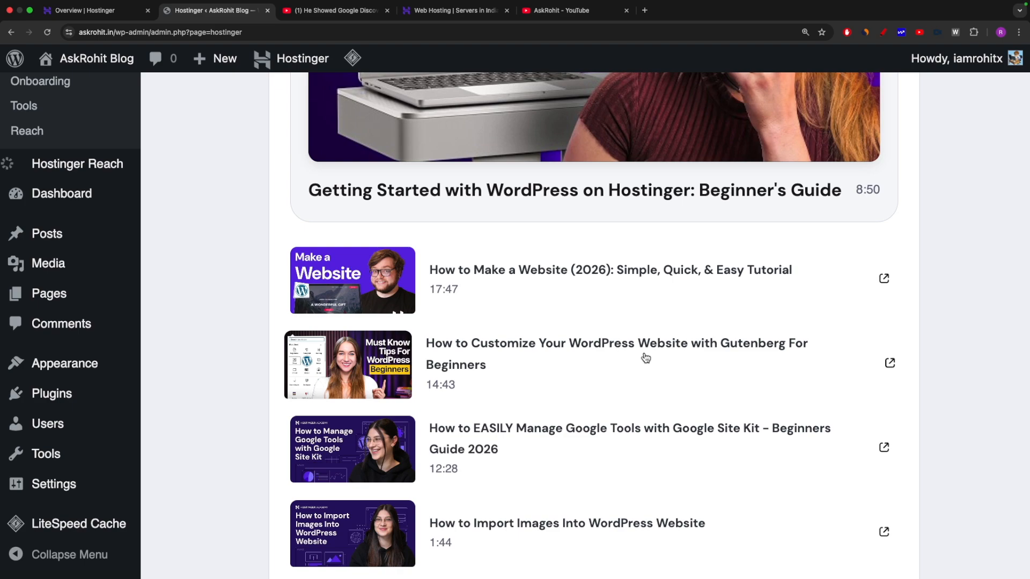
scroll(582, 376, down, 5)
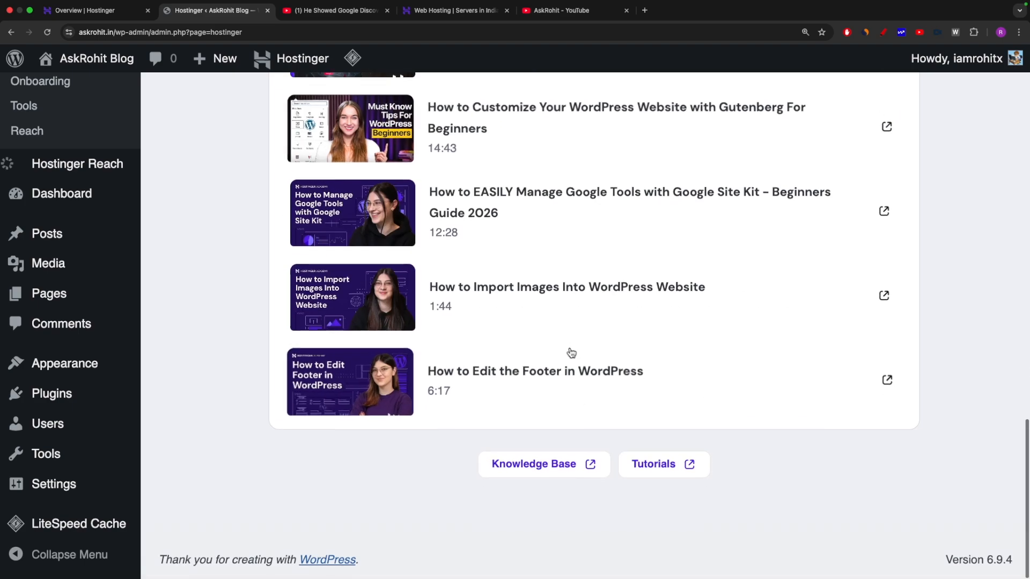
scroll(571, 350, up, 15)
scroll(570, 350, up, 10)
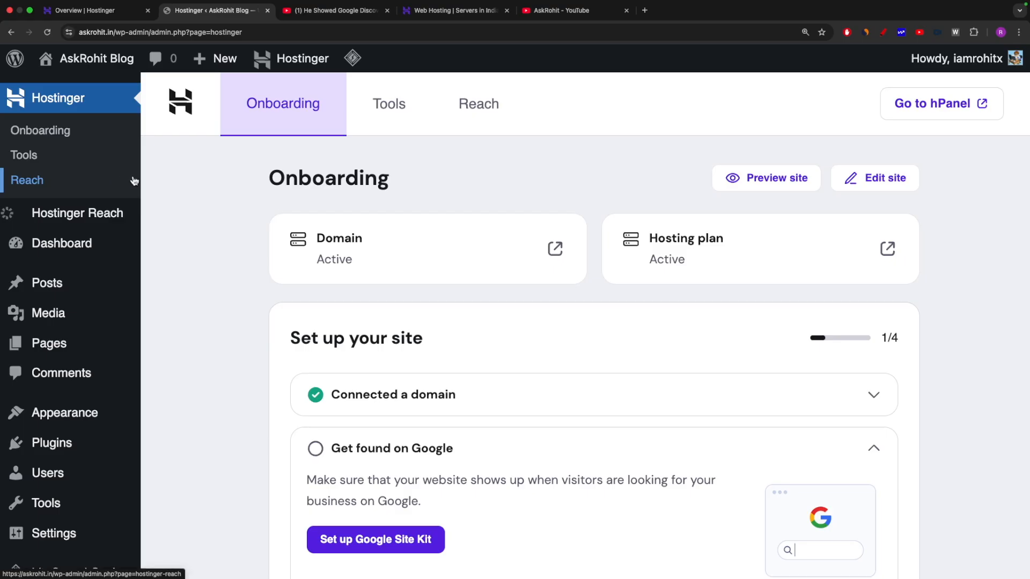
mouse_move(50, 288)
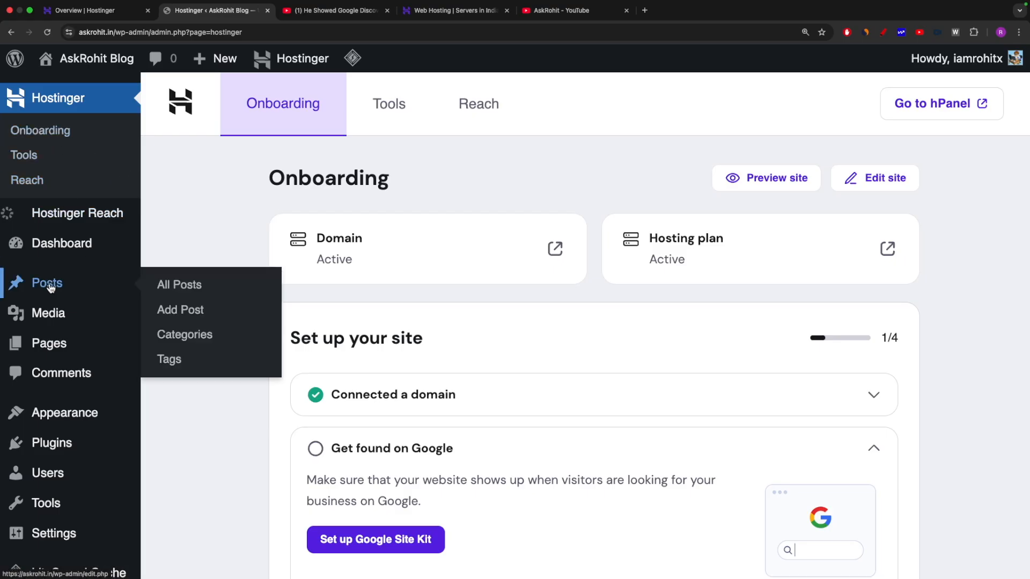
mouse_move(72, 244)
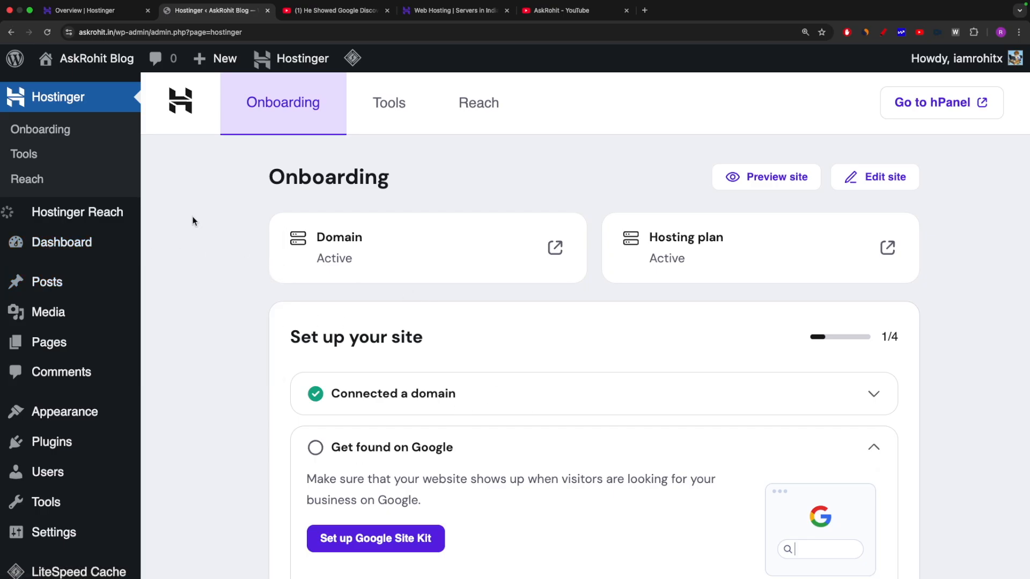
click(115, 32)
drag(114, 33, 70, 33)
key(super+c)
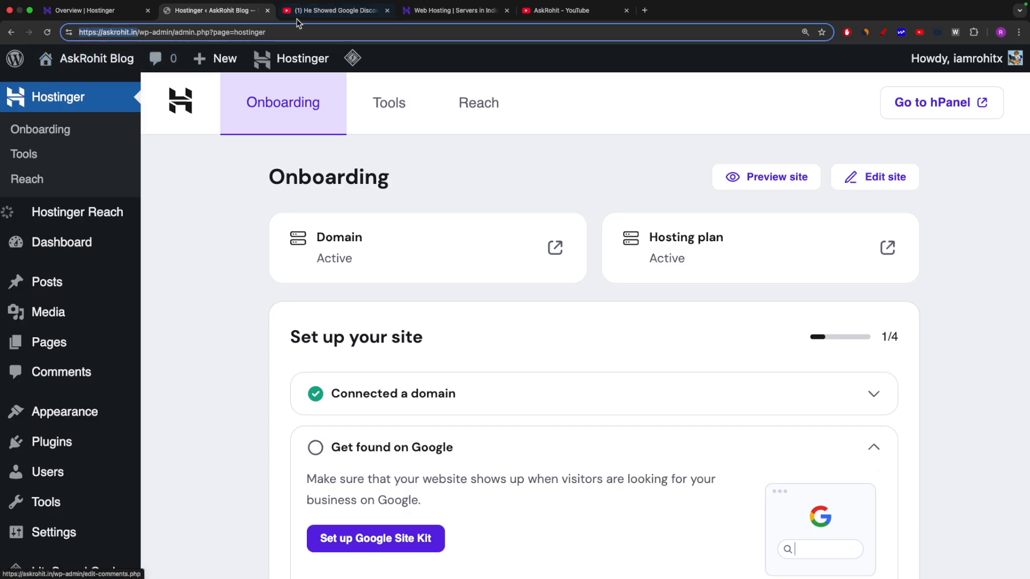
Load askrohit.in in the YouTube tab and browse the homepage's Hello world! post.
click(333, 12)
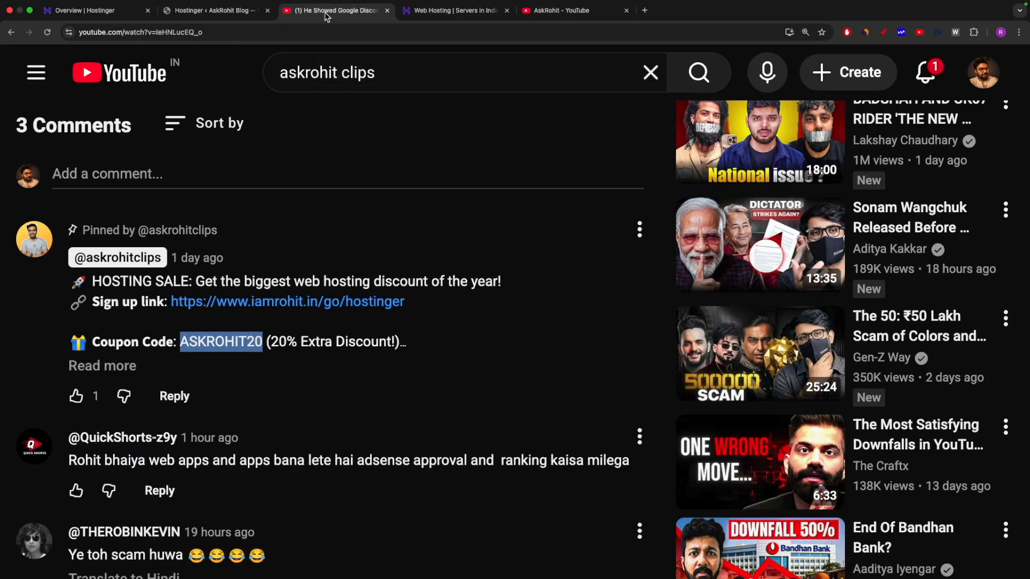
key(super+v)
key(Return)
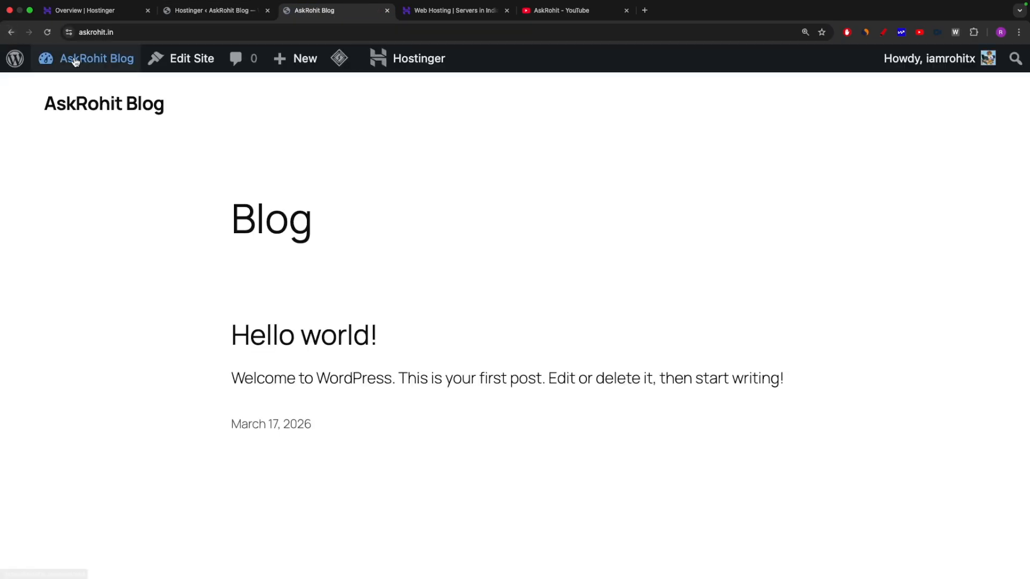
mouse_move(81, 59)
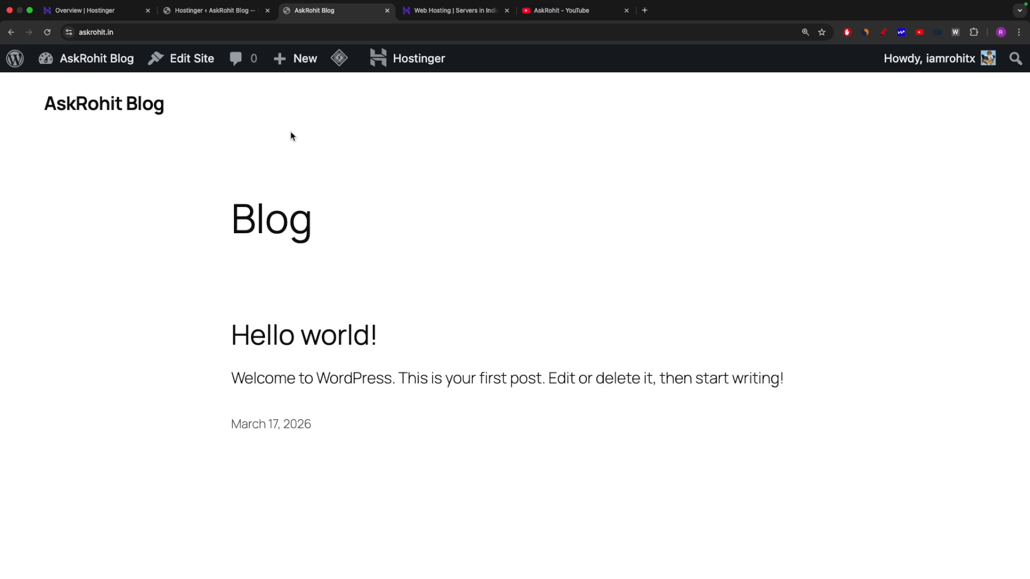
scroll(299, 264, down, 2)
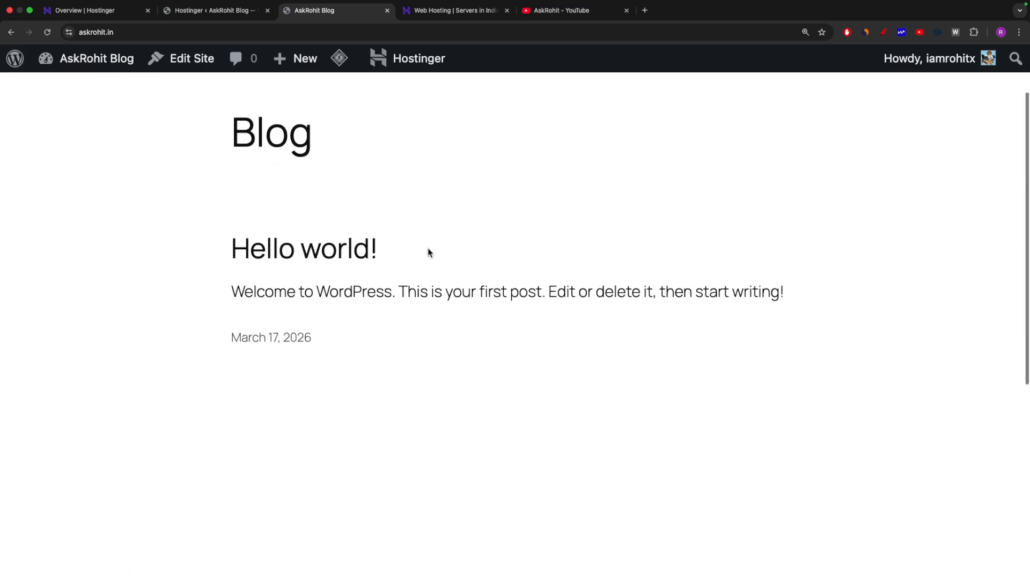
scroll(424, 252, up, 2)
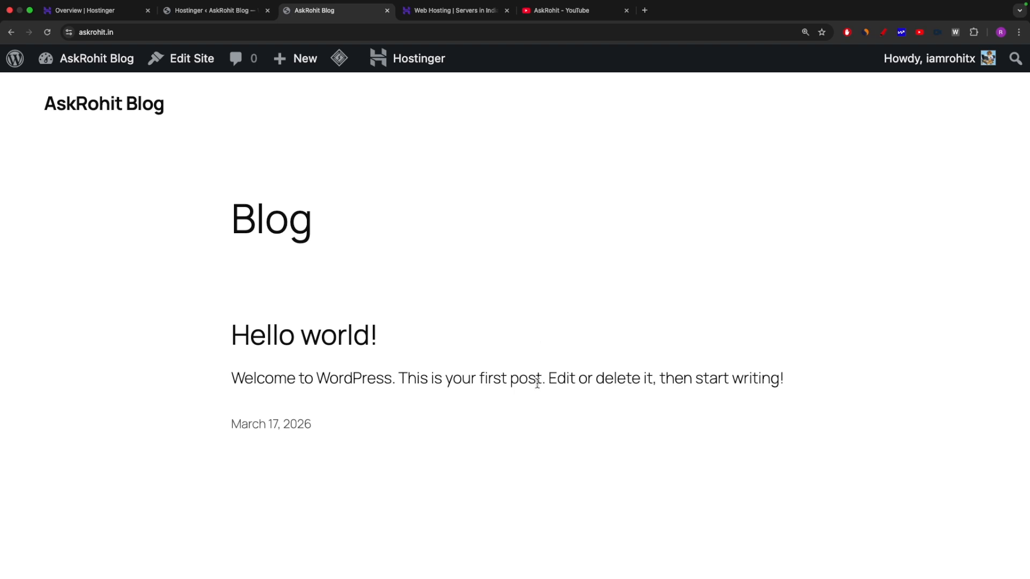
scroll(540, 368, down, 3)
scroll(548, 320, up, 3)
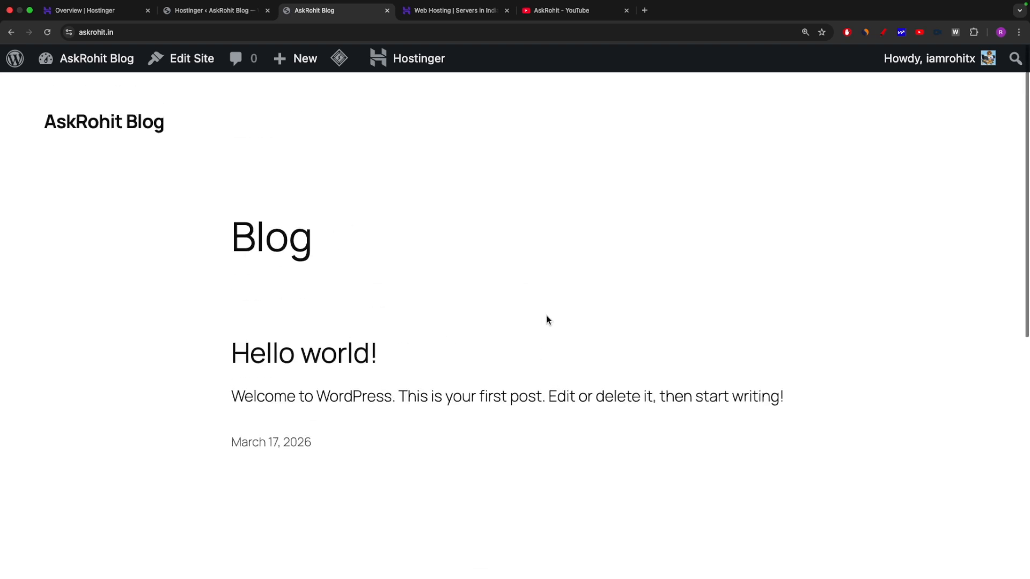
scroll(548, 320, down, 1)
Return to the WordPress admin Onboarding tab.
mouse_move(307, 65)
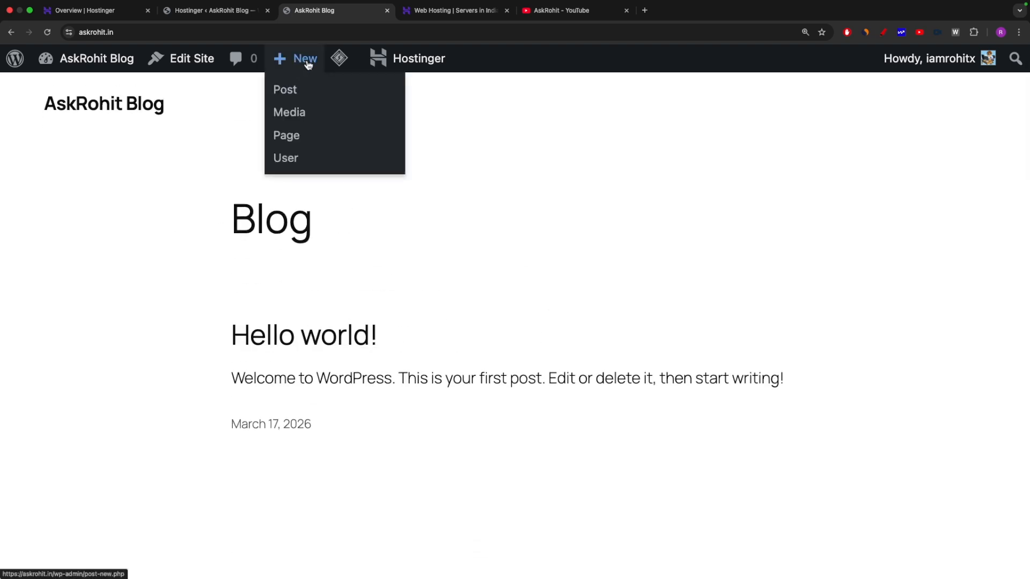
click(188, 11)
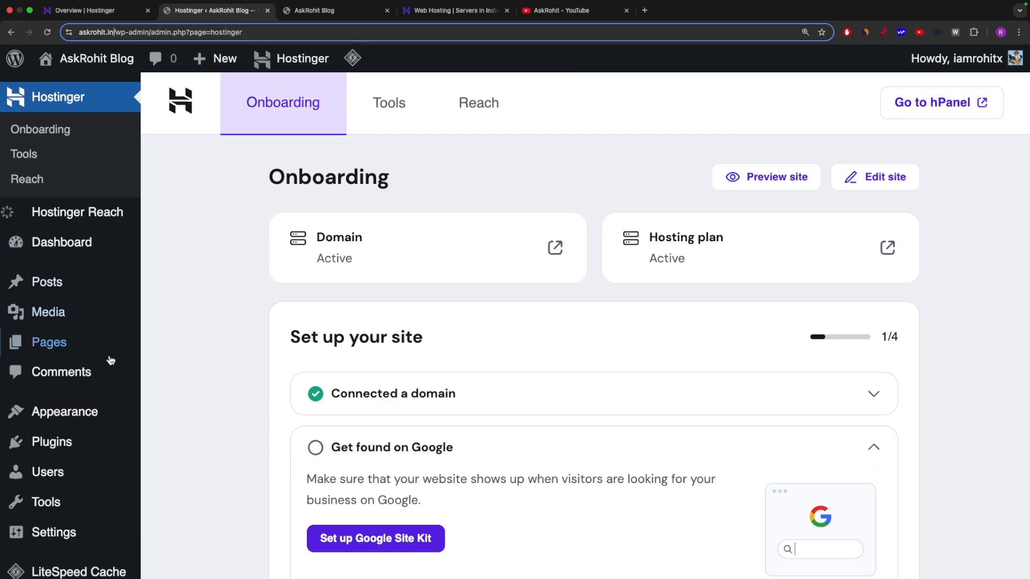
mouse_move(129, 340)
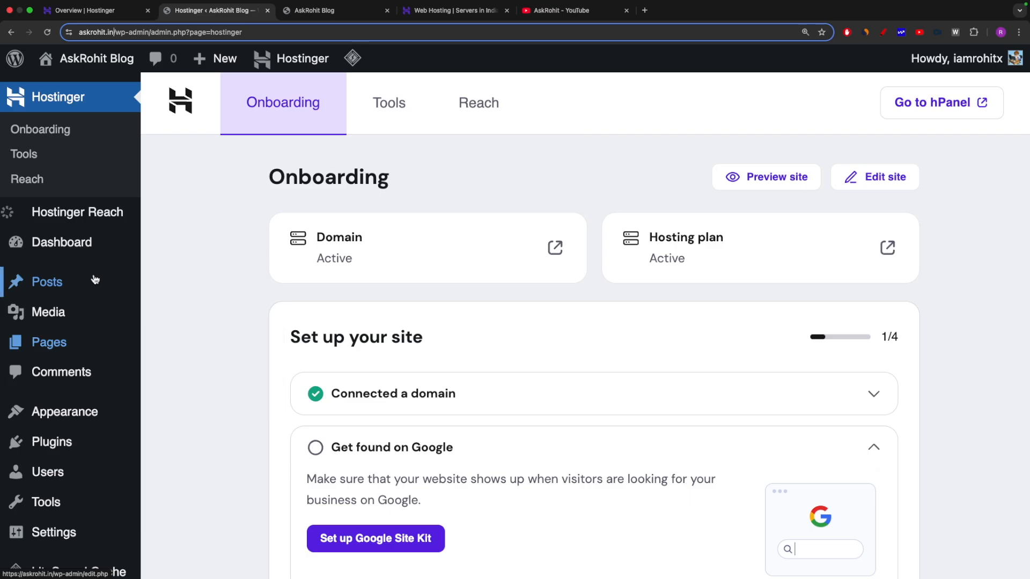
Go to Appearance > Themes to view the three installed themes, underlining Add Theme in red.
mouse_move(68, 417)
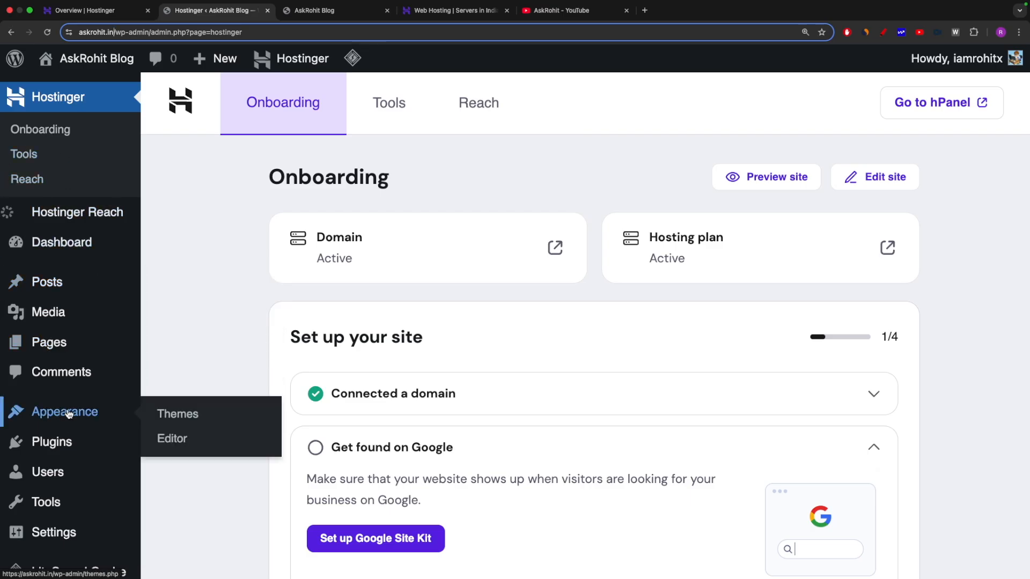
click(883, 32)
mouse_move(94, 401)
mouse_down()
mouse_move(3, 401)
mouse_move(134, 424)
mouse_move(91, 395)
mouse_up()
key(Escape)
mouse_move(63, 421)
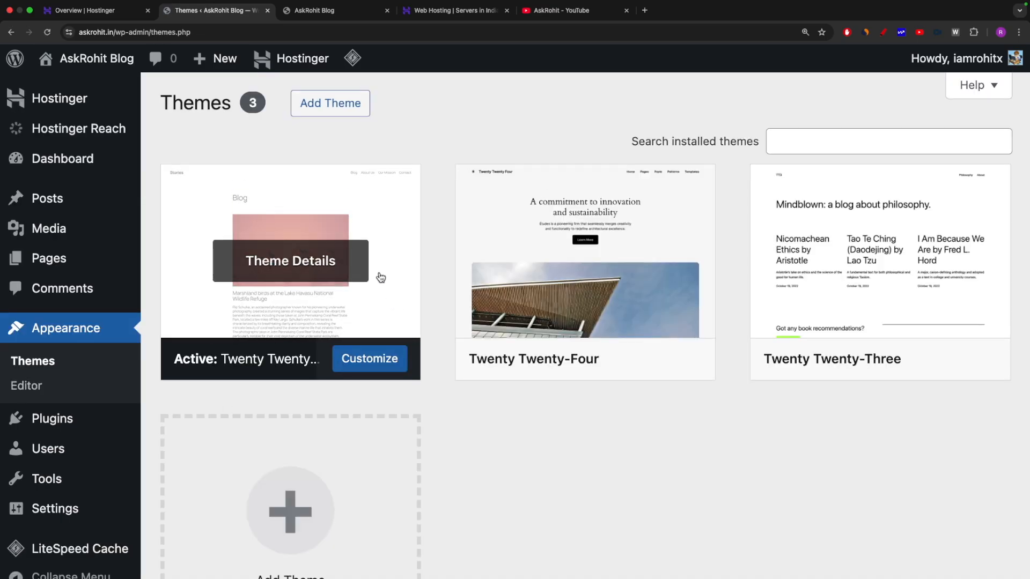
scroll(727, 320, down, 1)
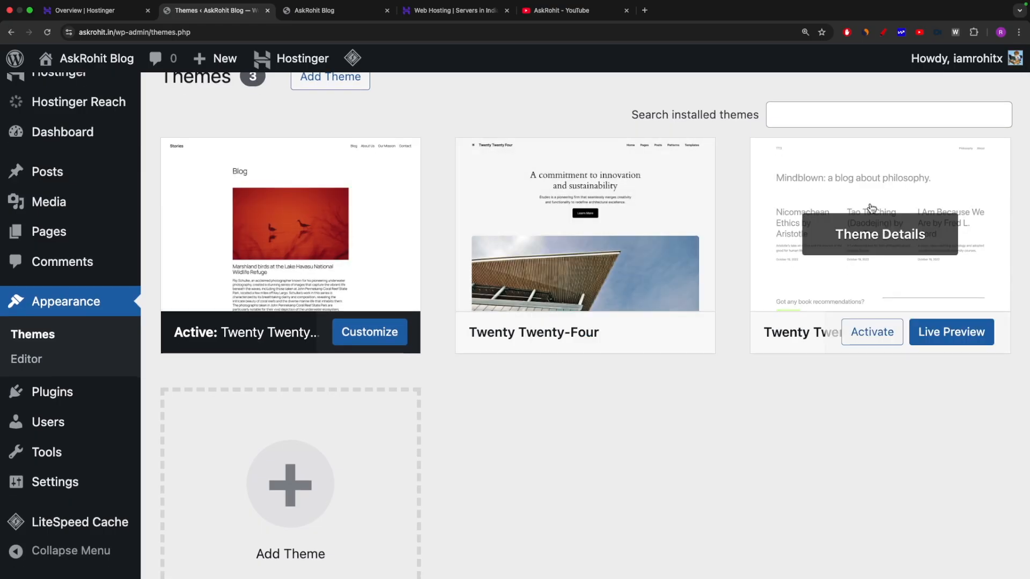
scroll(858, 236, up, 1)
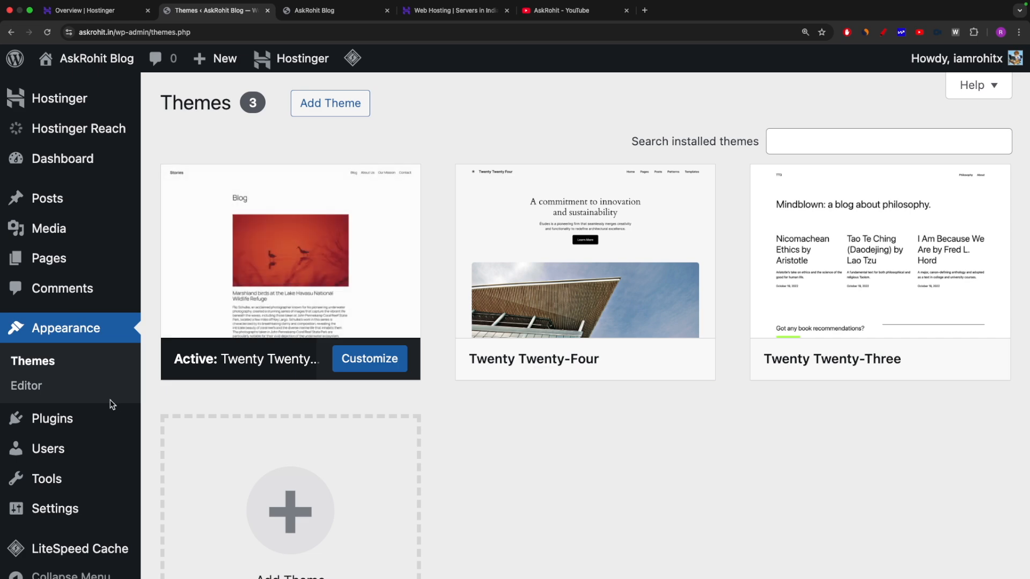
scroll(423, 418, down, 3)
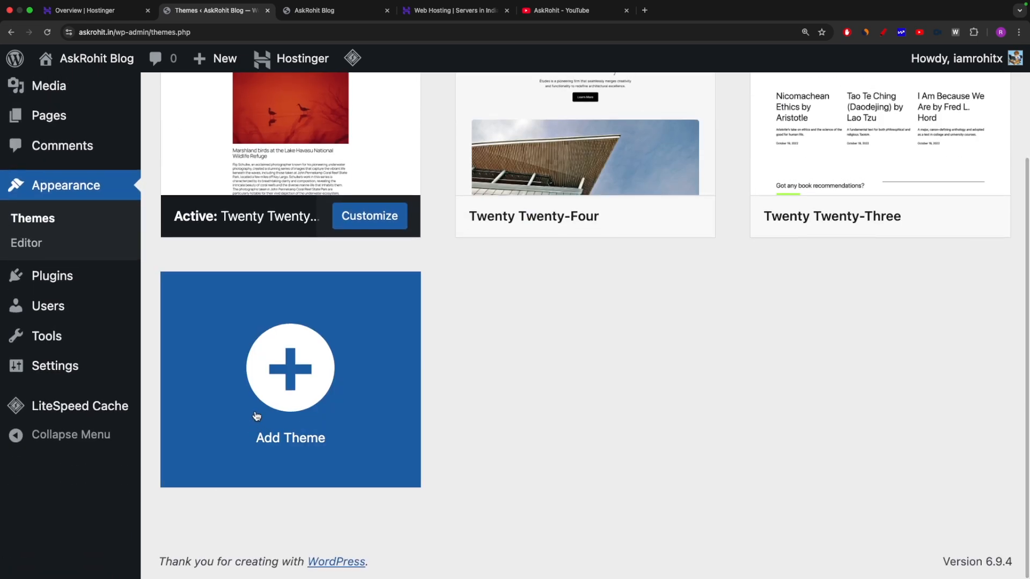
click(883, 32)
mouse_move(260, 437)
mouse_down()
mouse_move(283, 471)
mouse_move(455, 391)
mouse_up()
key(Escape)
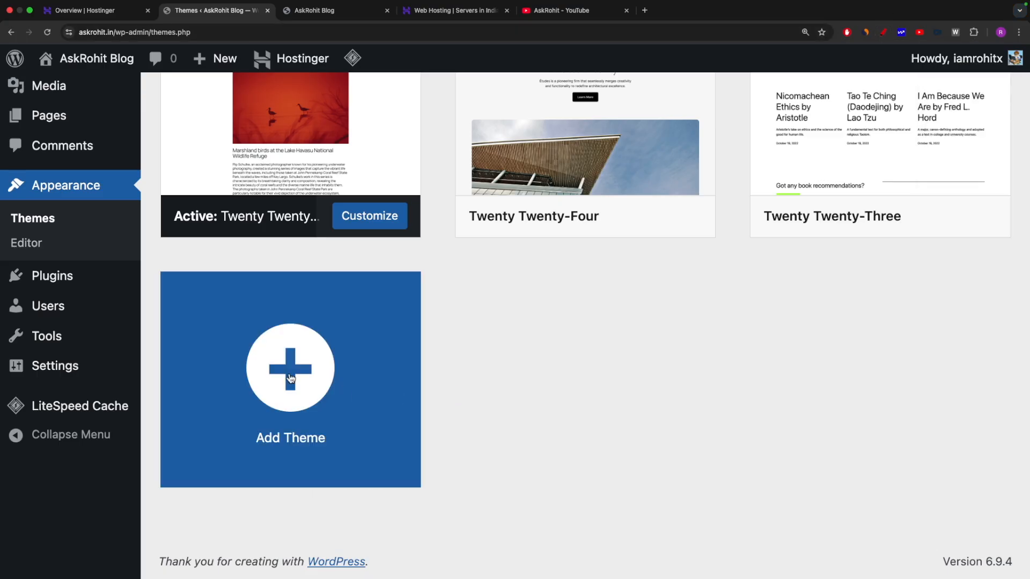
Open Add Theme and search the theme directory for 'food'.
click(290, 375)
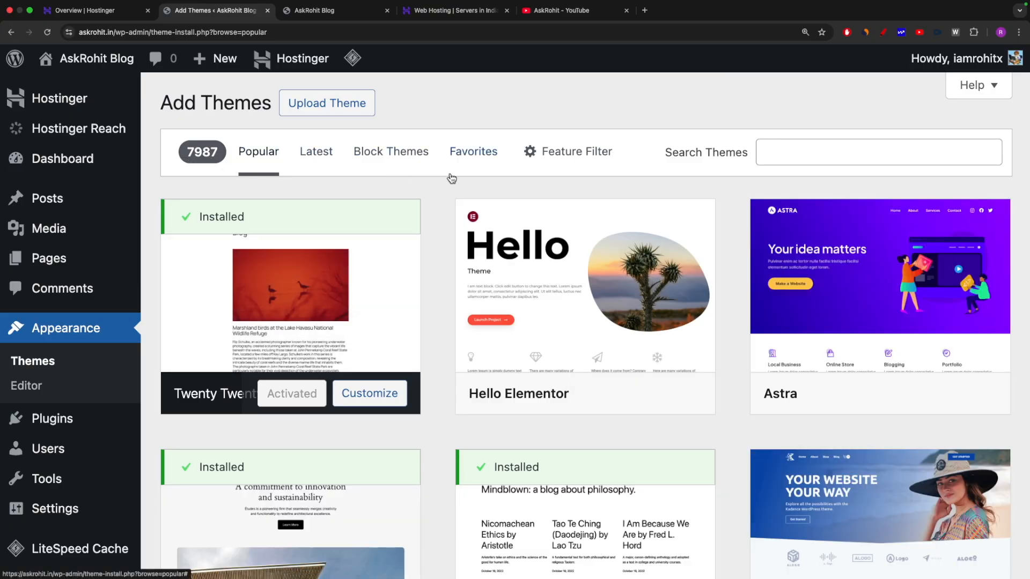
scroll(450, 215, down, 3)
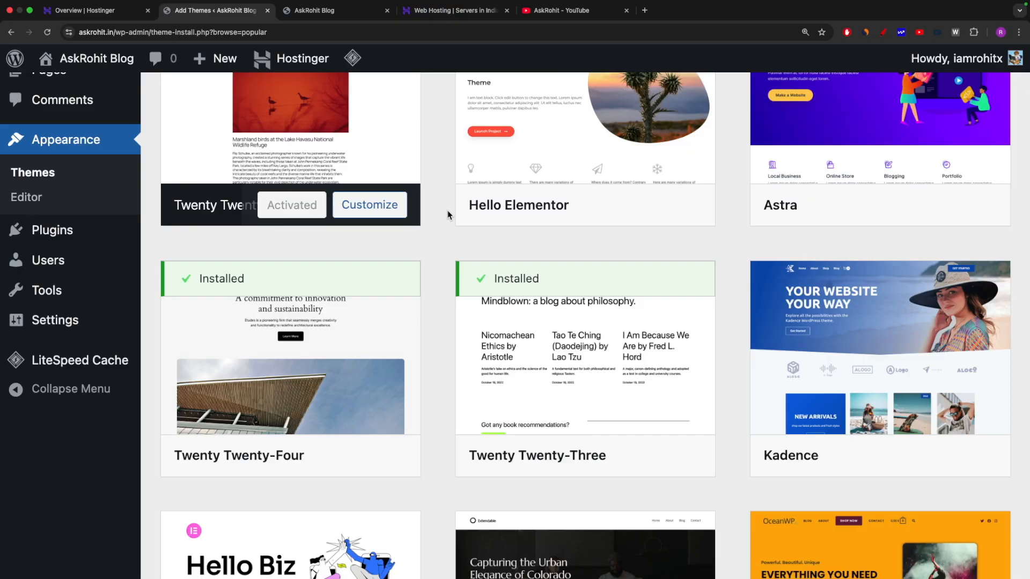
scroll(450, 215, down, 3)
scroll(450, 215, down, 2)
scroll(449, 215, up, 10)
click(777, 153)
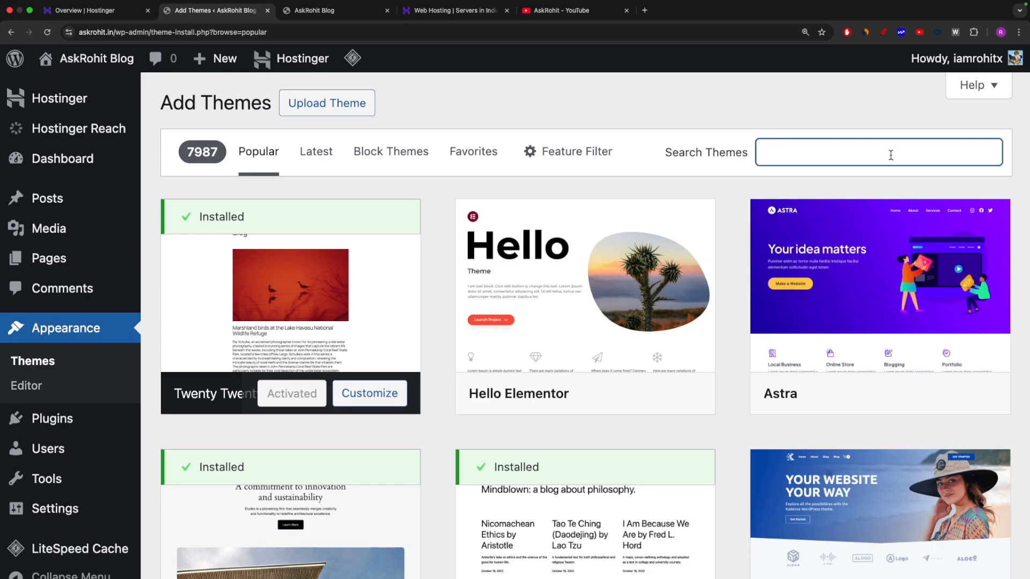
text(food)
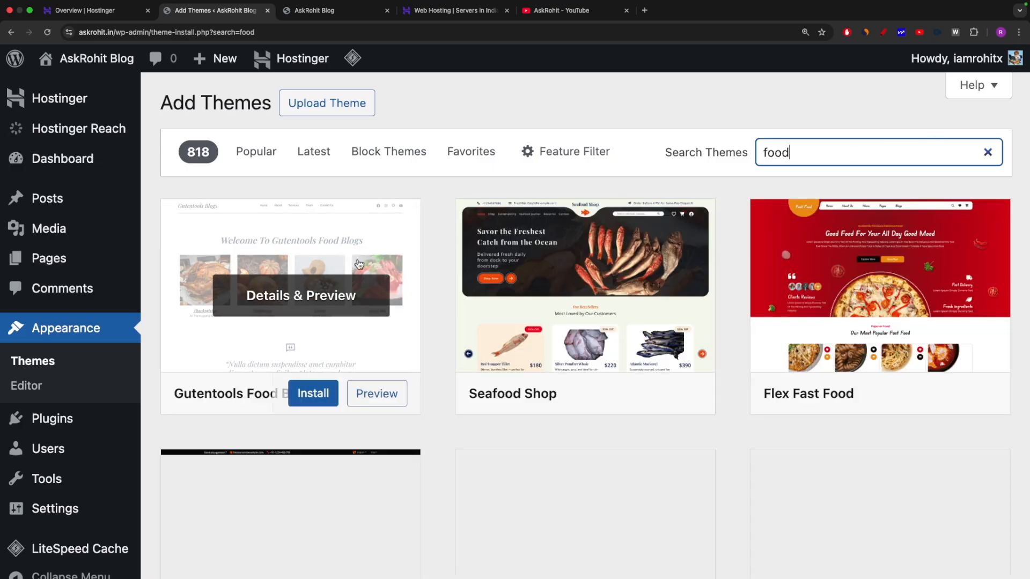
mouse_move(643, 261)
mouse_move(862, 255)
scroll(960, 322, down, 8)
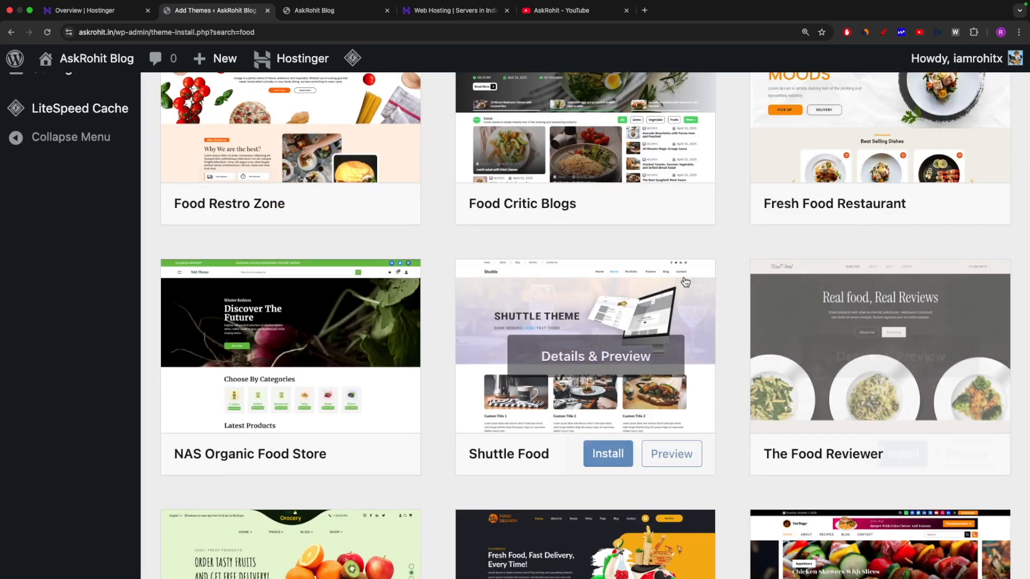
scroll(710, 265, down, 4)
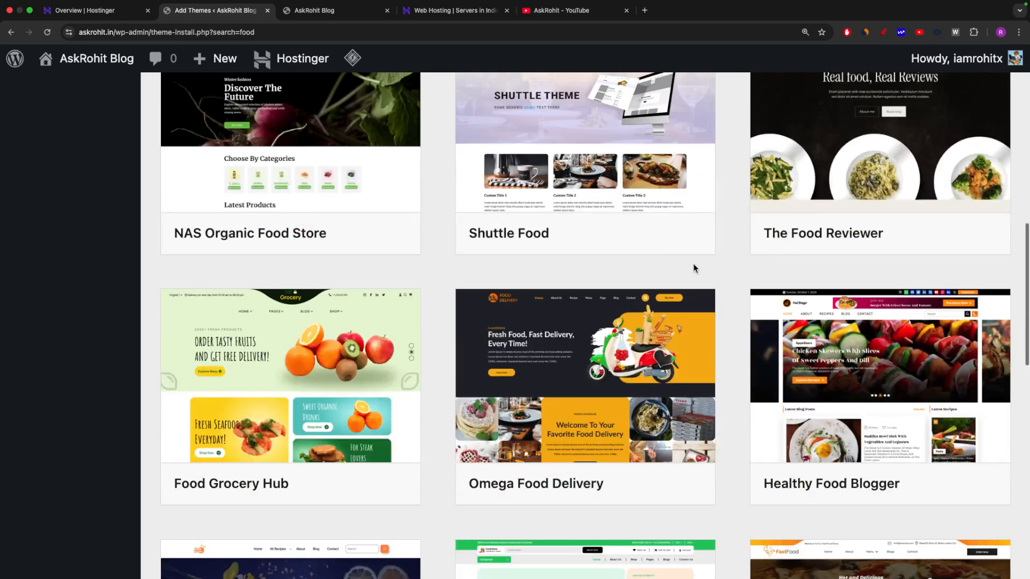
scroll(466, 291, down, 5)
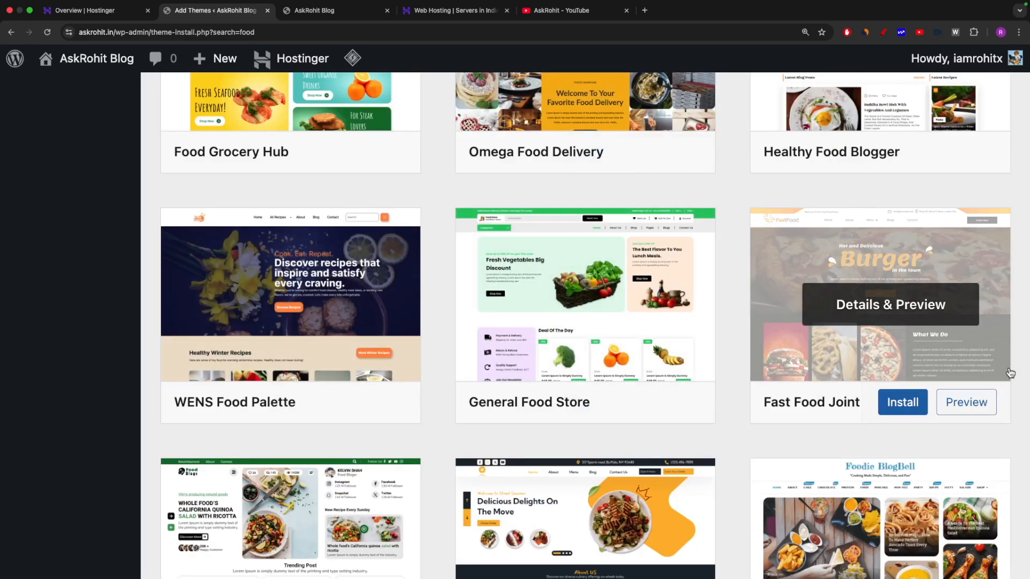
scroll(782, 388, down, 6)
scroll(784, 386, up, 15)
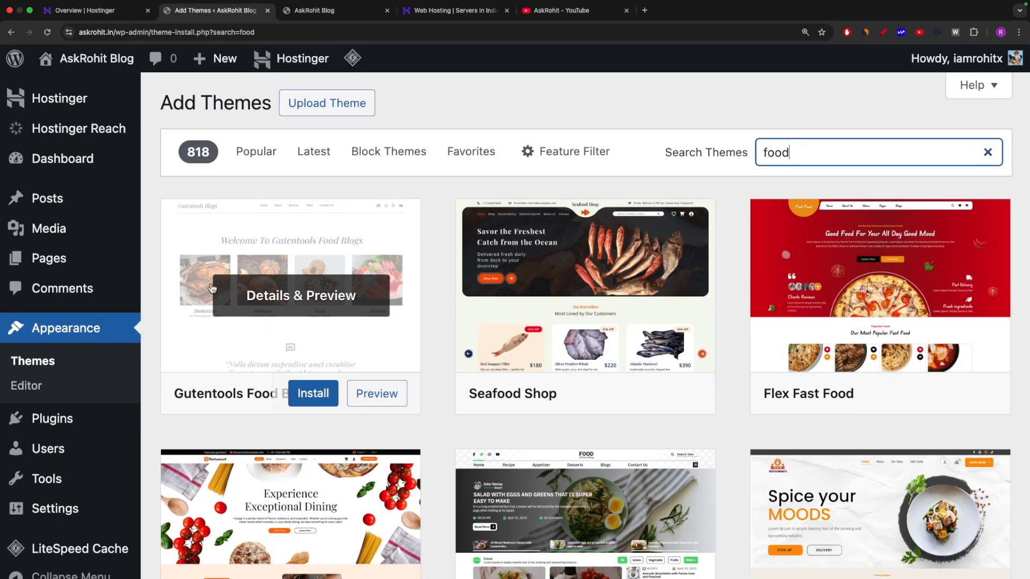
Install the Gutentools Food Blog theme and mark it with a red curve.
click(308, 395)
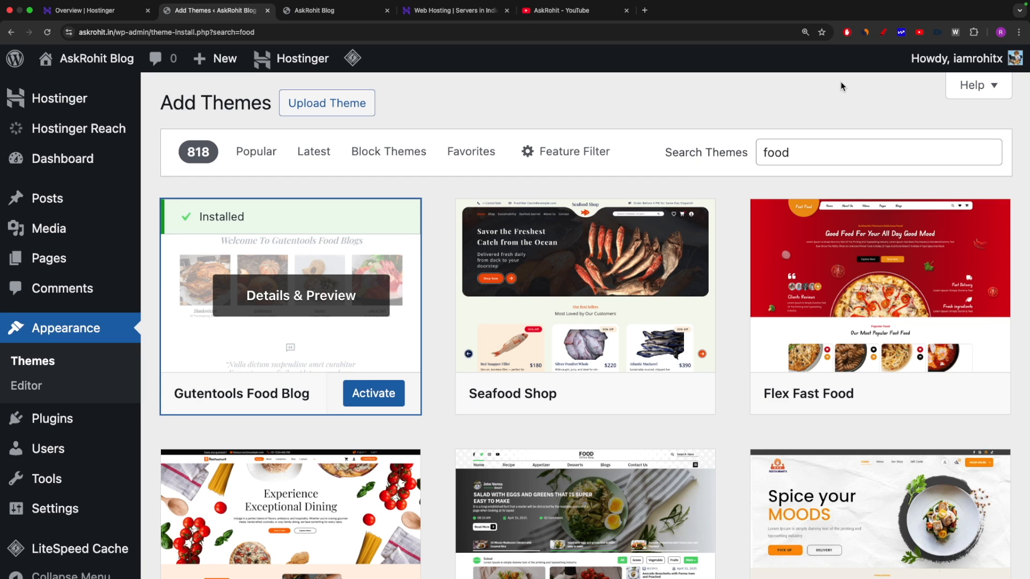
click(883, 33)
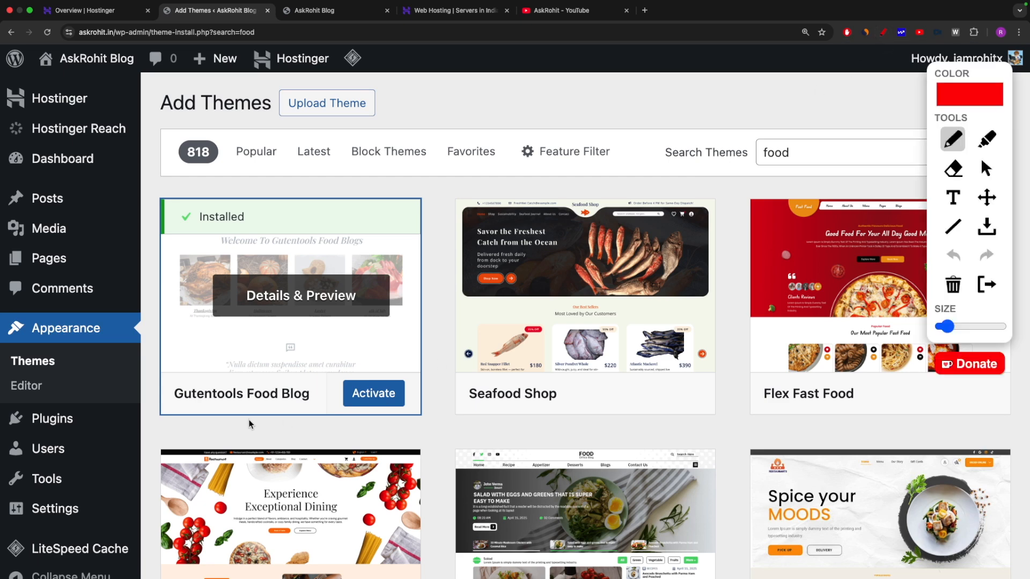
drag(260, 416, 482, 370)
key(Escape)
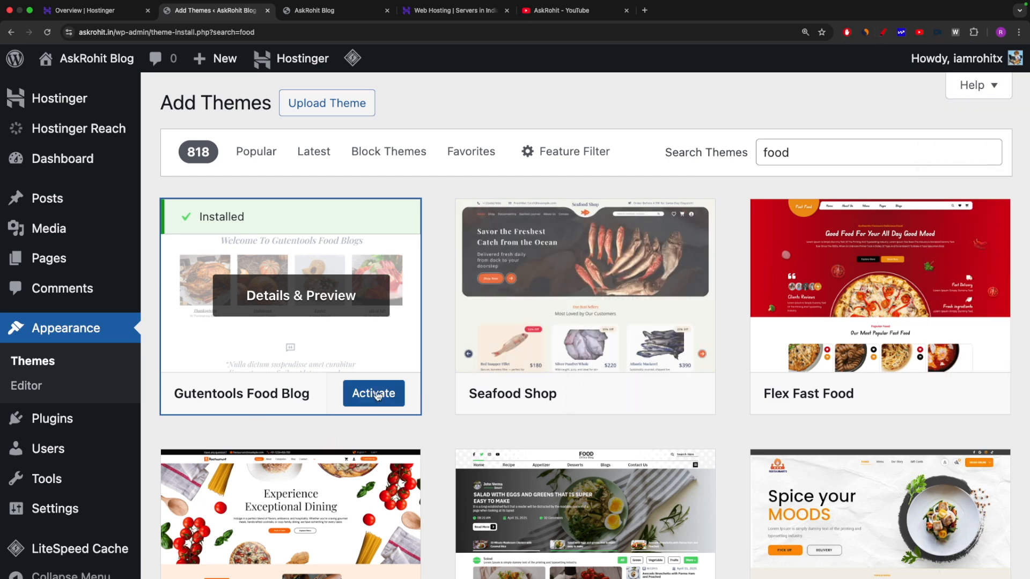
Activate Gutentools Food Blog and reload the askrohit.in homepage to browse its recipe sections at 110% zoom.
click(371, 397)
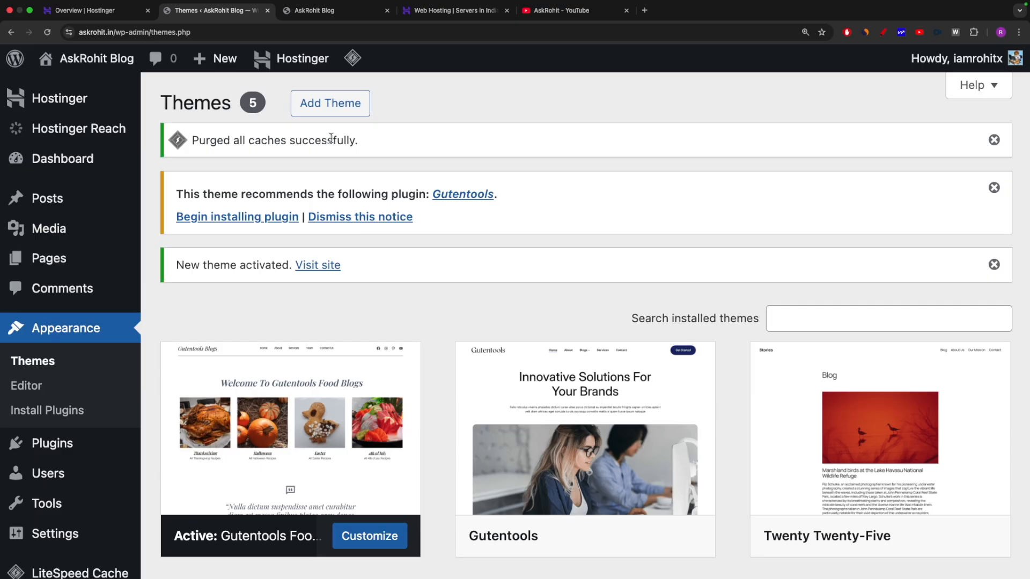
click(328, 11)
click(47, 32)
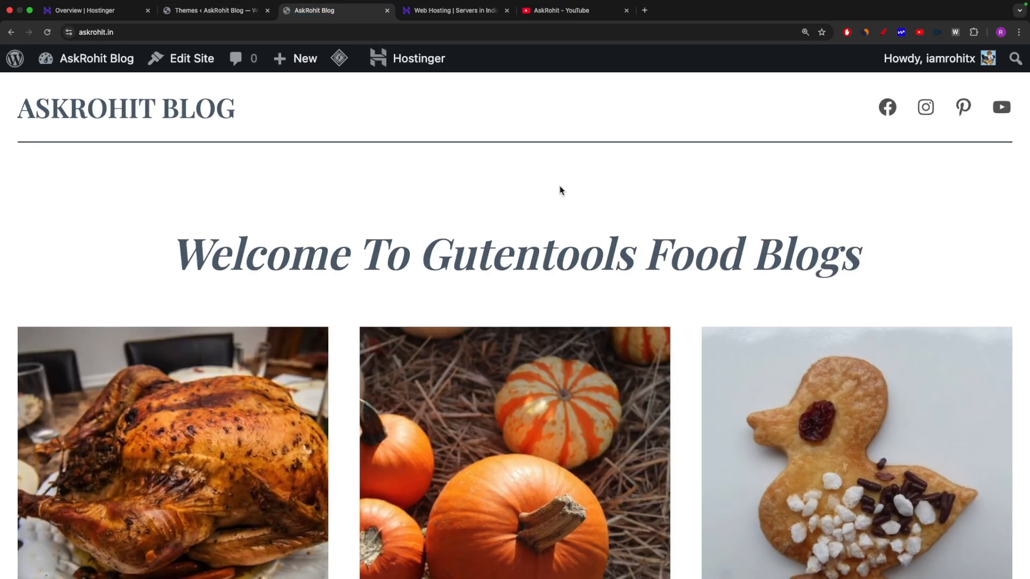
scroll(559, 190, down, 5)
key(super+0)
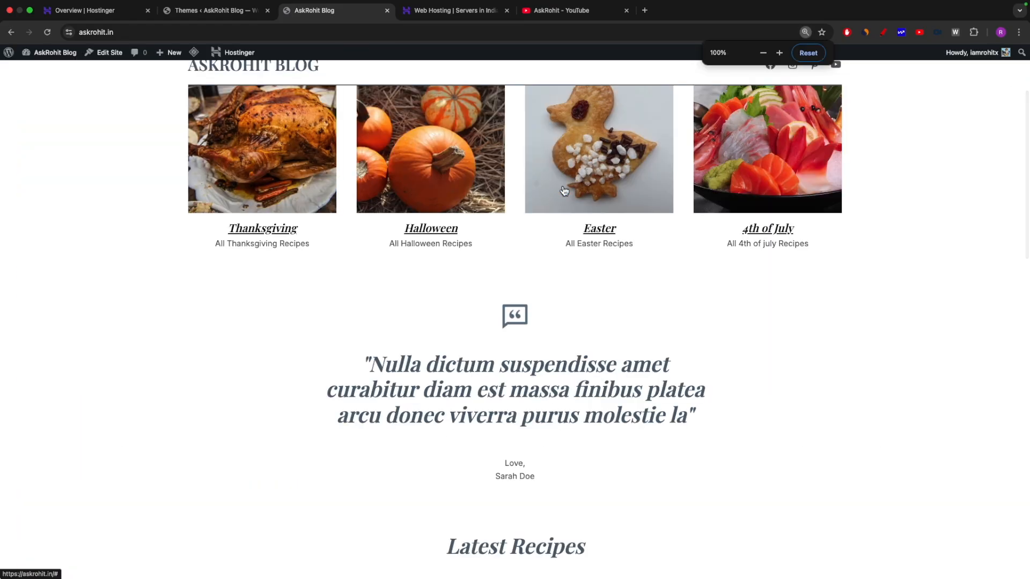
scroll(601, 140, up, 3)
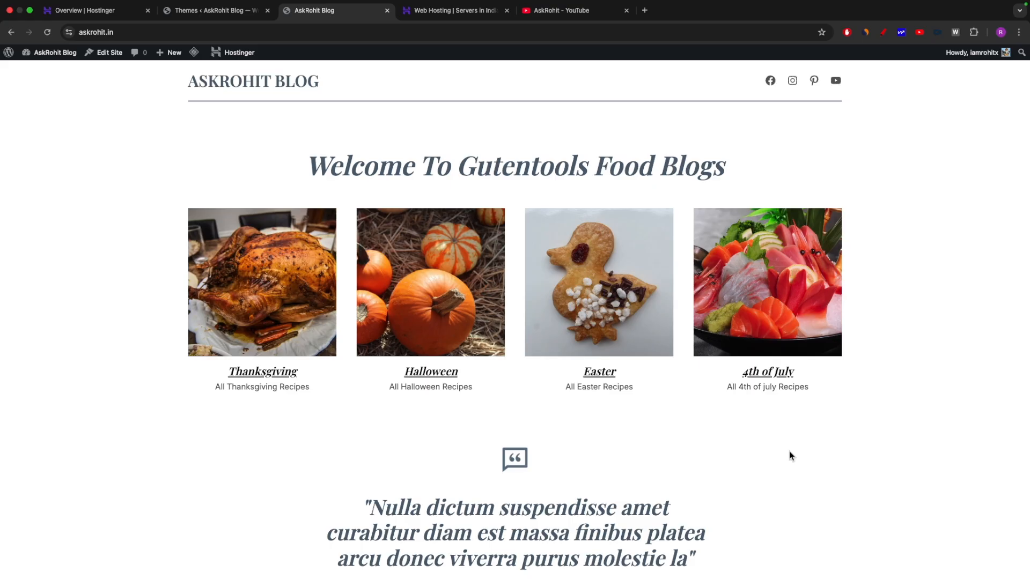
scroll(791, 453, down, 15)
scroll(792, 449, up, 15)
key(super+equal)
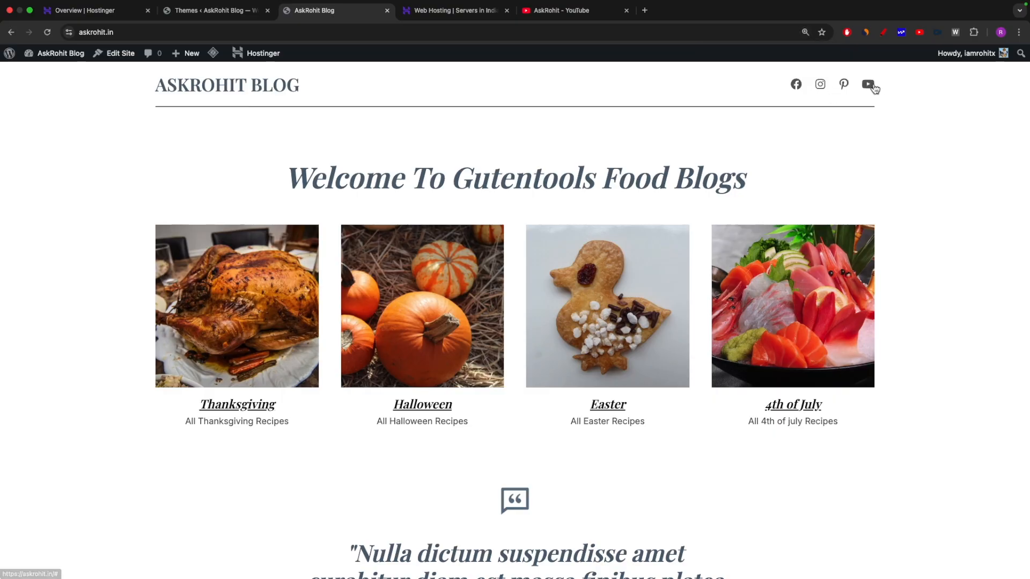
scroll(765, 374, down, 5)
scroll(588, 363, down, 15)
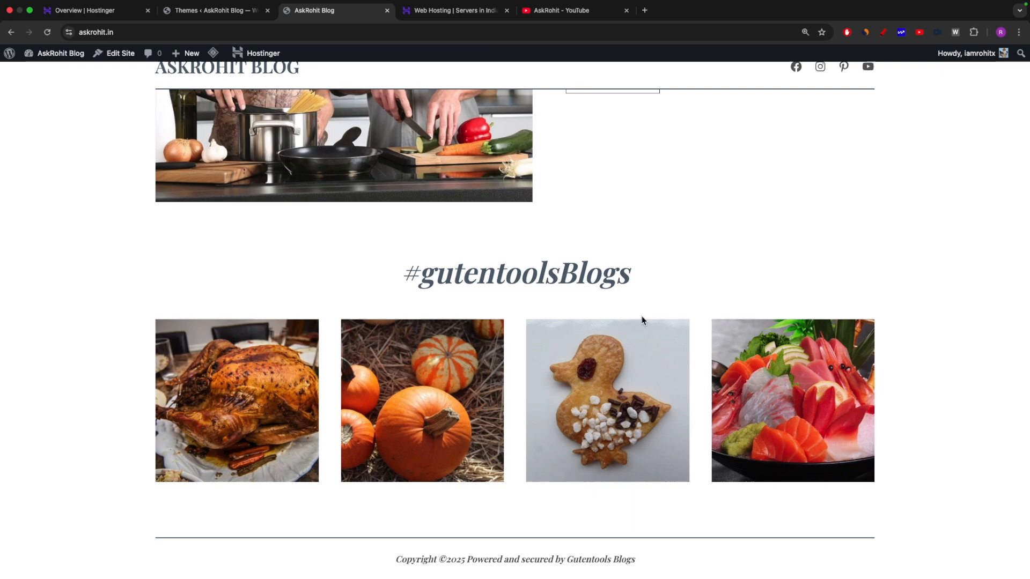
scroll(641, 320, up, 20)
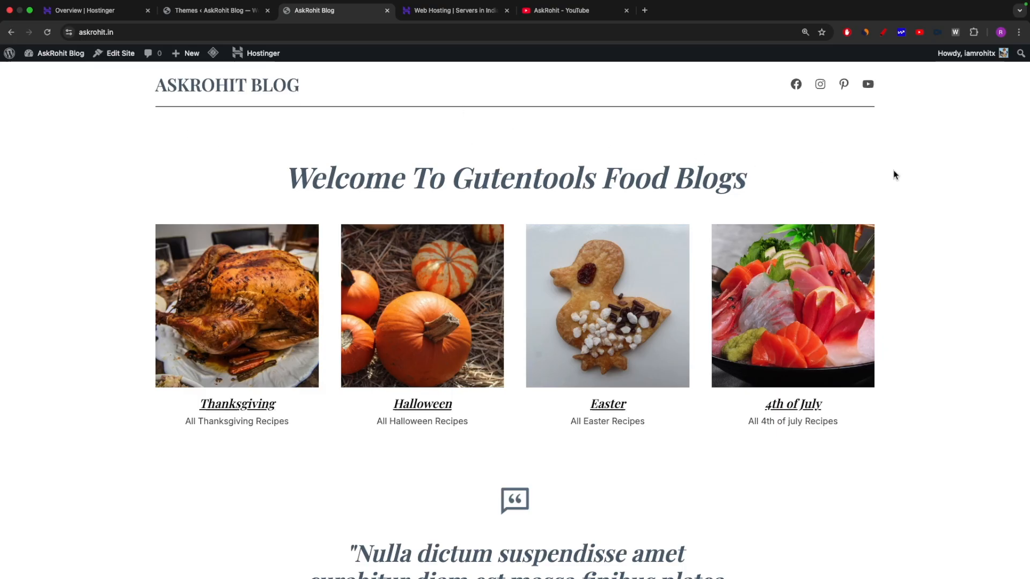
click(205, 13)
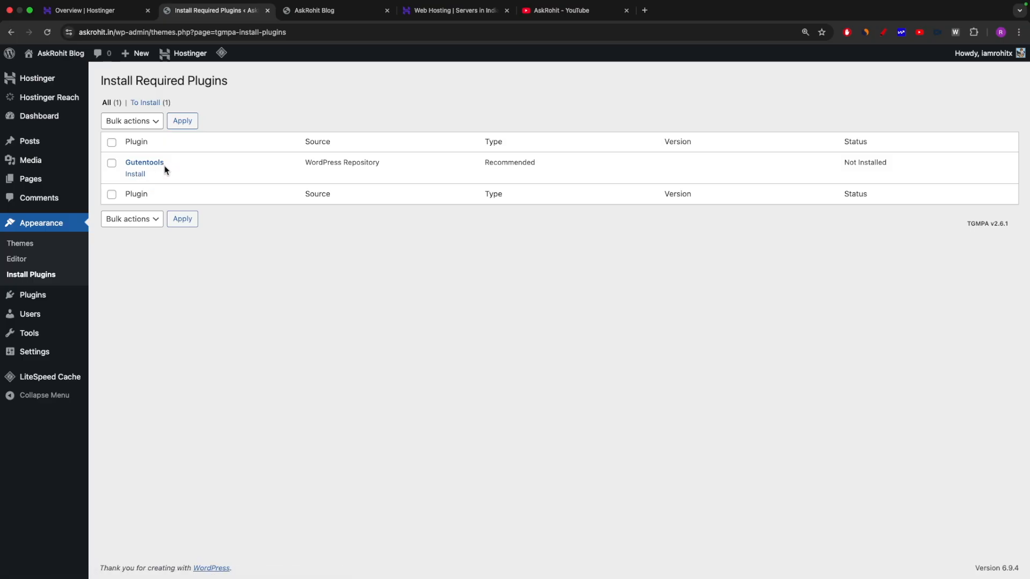
drag(172, 162, 128, 162)
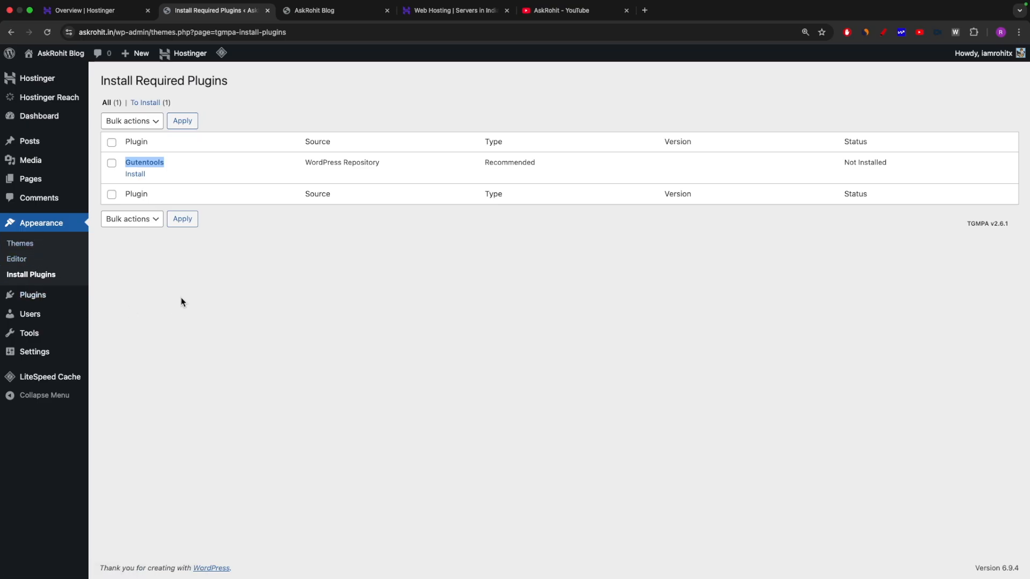
key(super+equal)
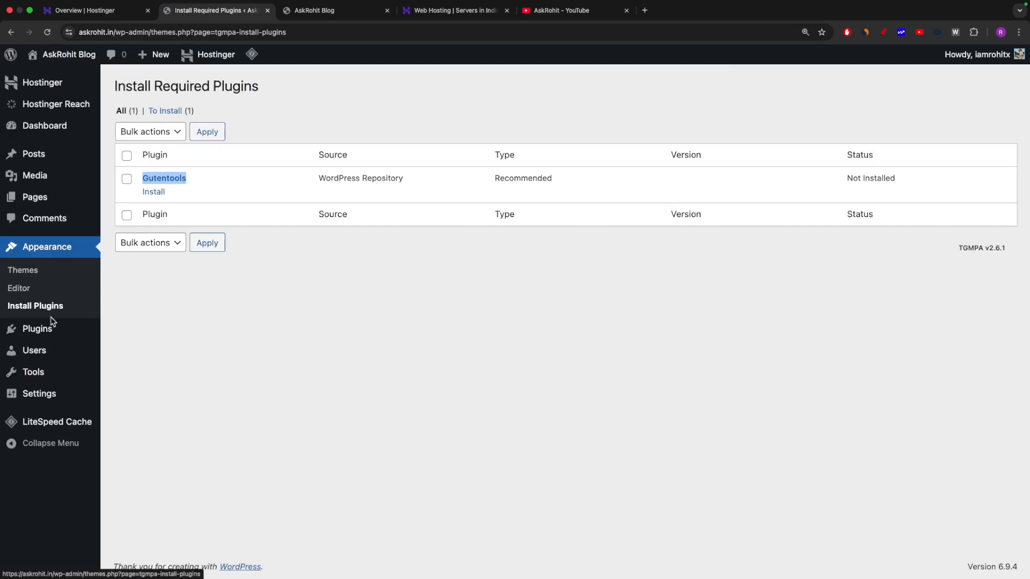
click(36, 331)
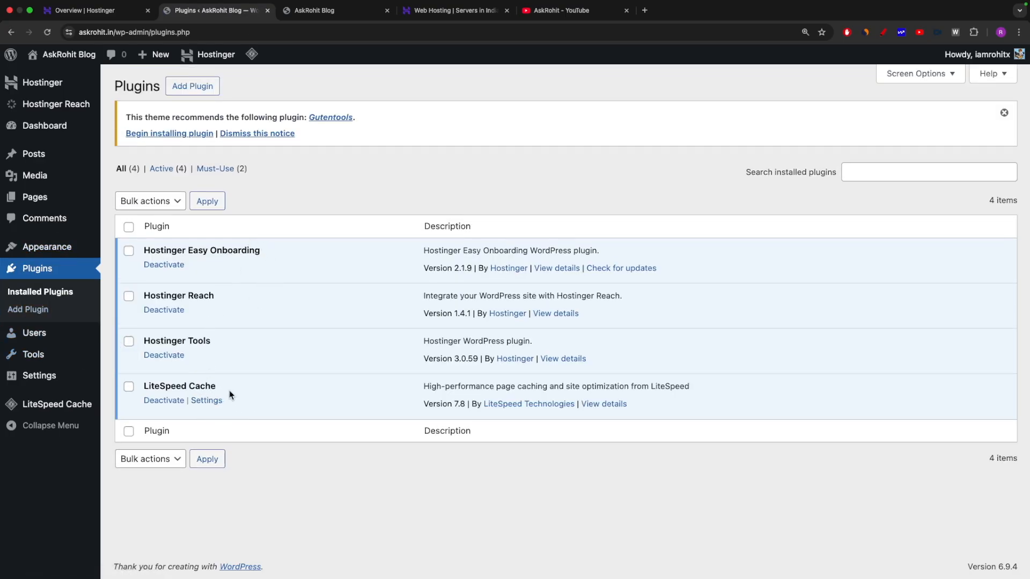
drag(219, 388, 140, 391)
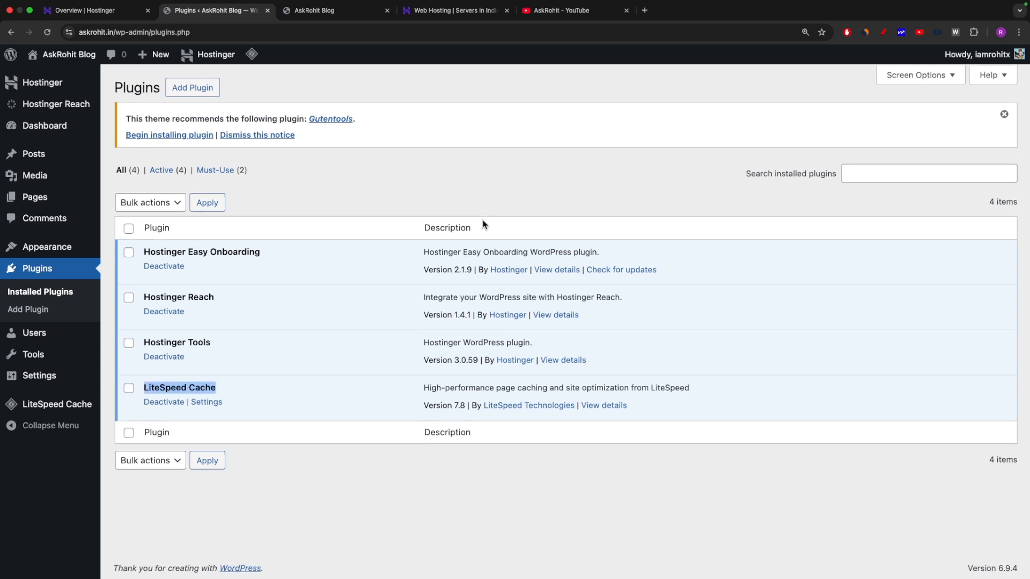
click(884, 32)
drag(173, 98, 261, 84)
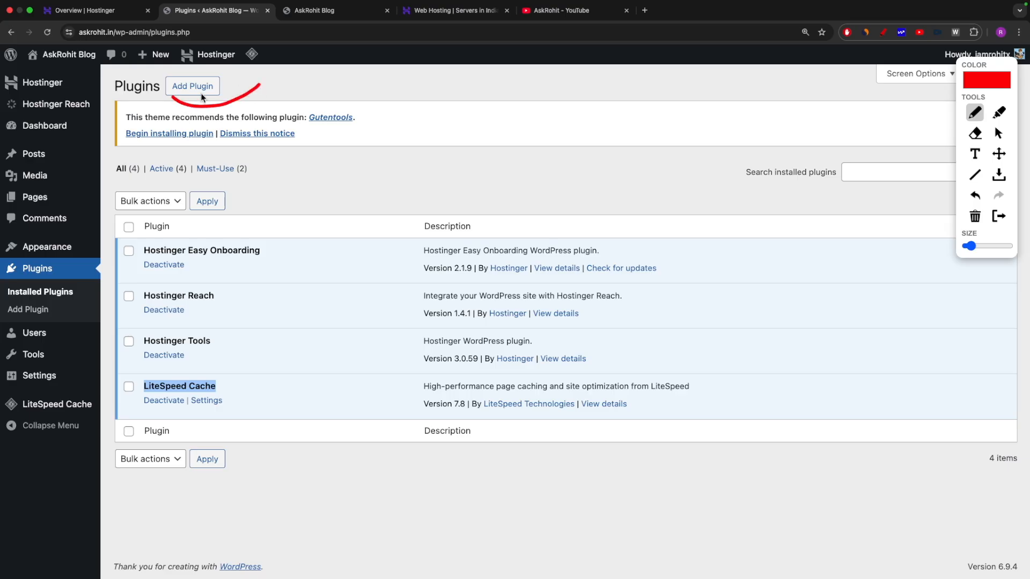
key(Escape)
click(195, 86)
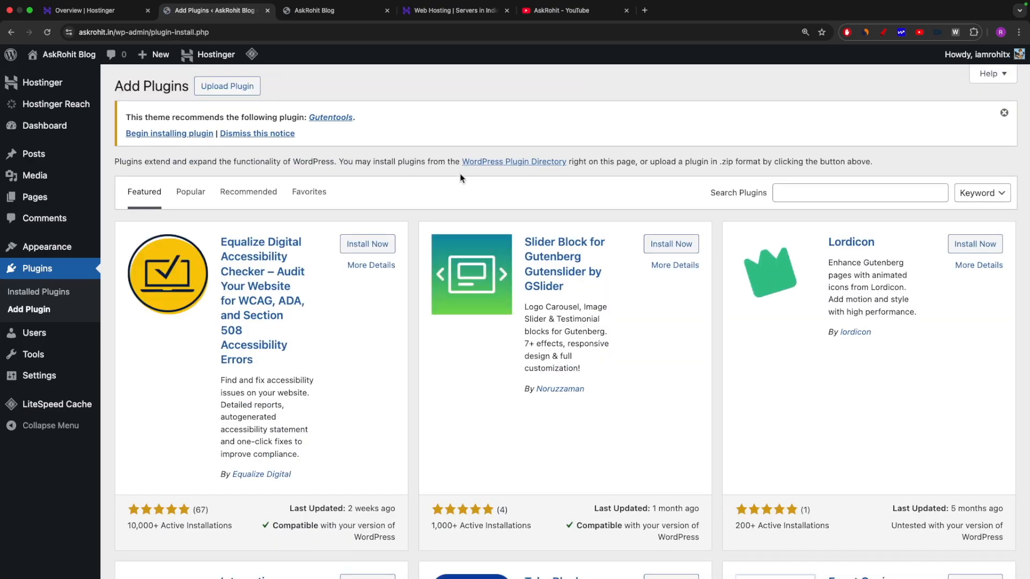
Search plugins for 'sitemap', then open the Posts list showing the single Hello world! post.
scroll(716, 296, down, 10)
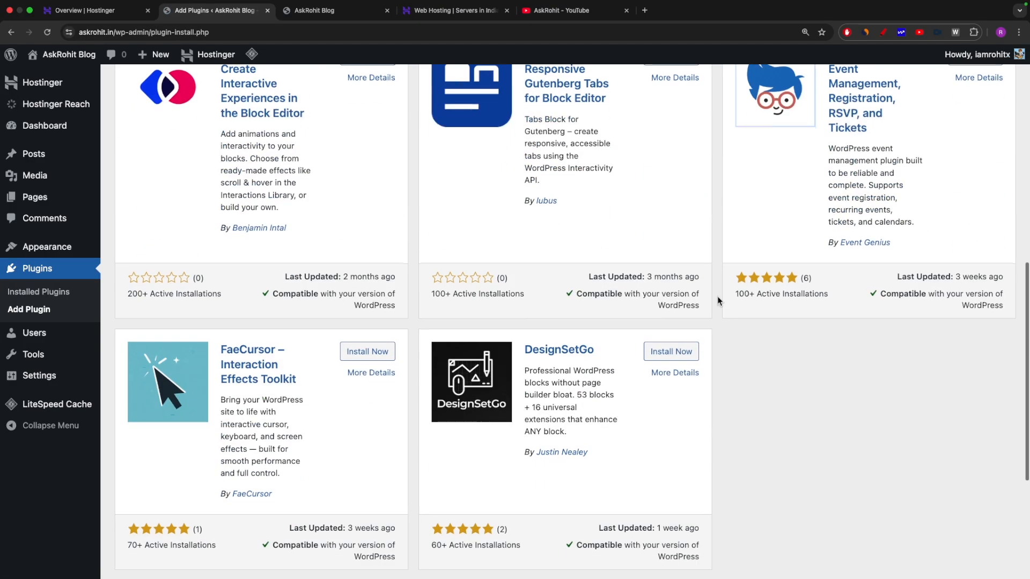
scroll(718, 295, down, 3)
scroll(718, 295, up, 15)
click(801, 194)
text(sitemap)
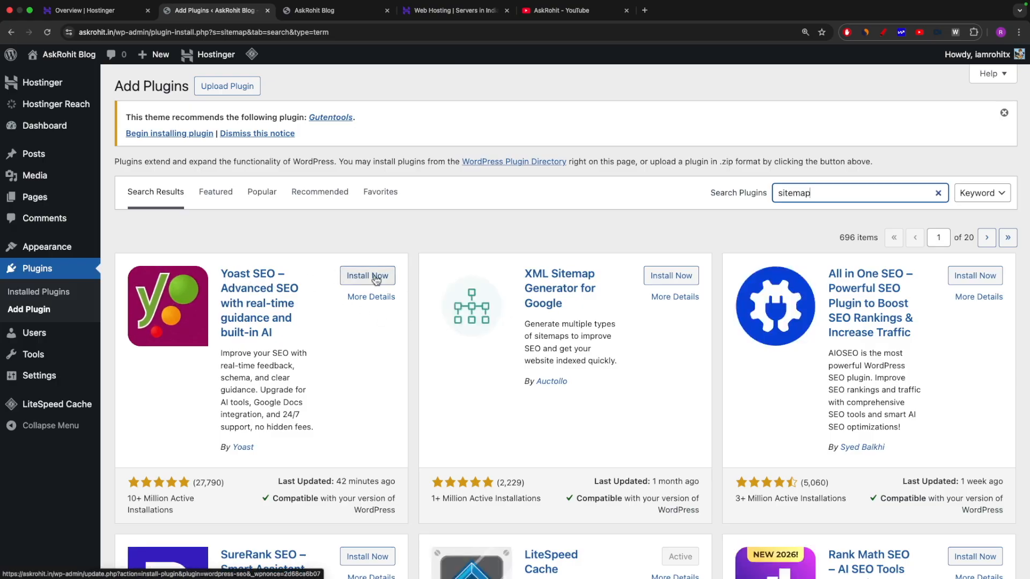
mouse_move(48, 186)
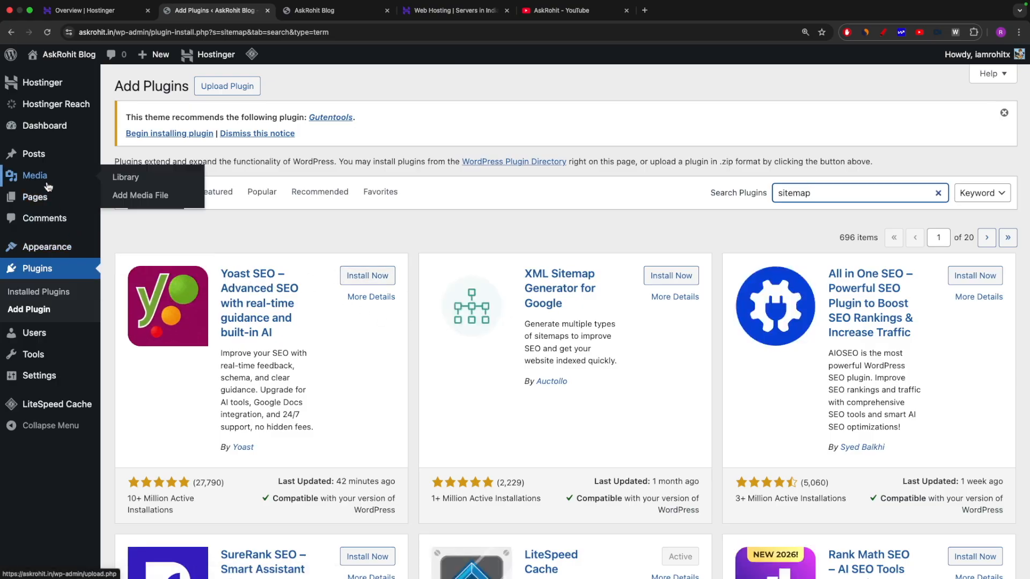
click(34, 156)
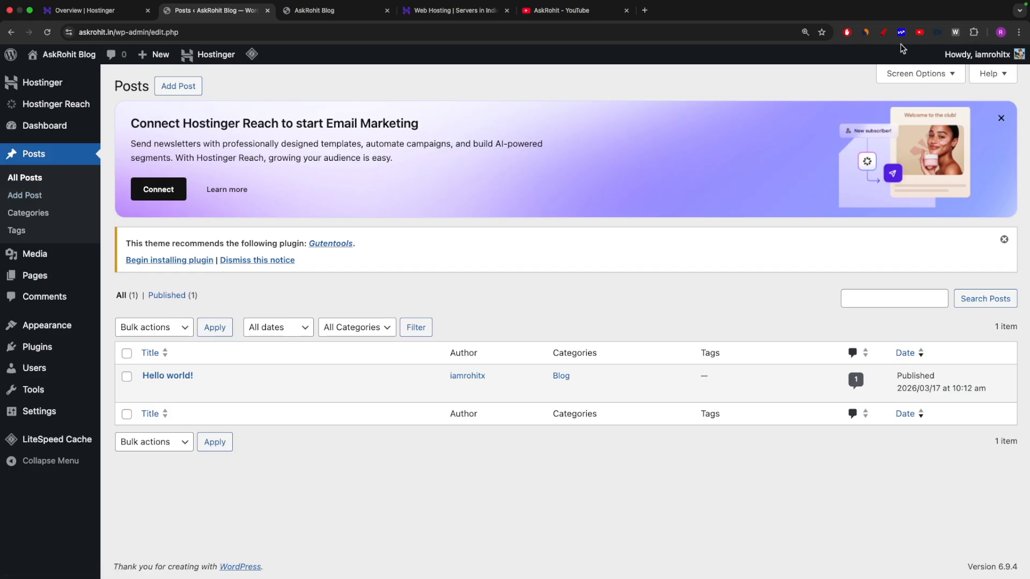
Open a new blank post, close the welcome tour, and put the caret in the title field.
click(883, 33)
drag(37, 167, 105, 149)
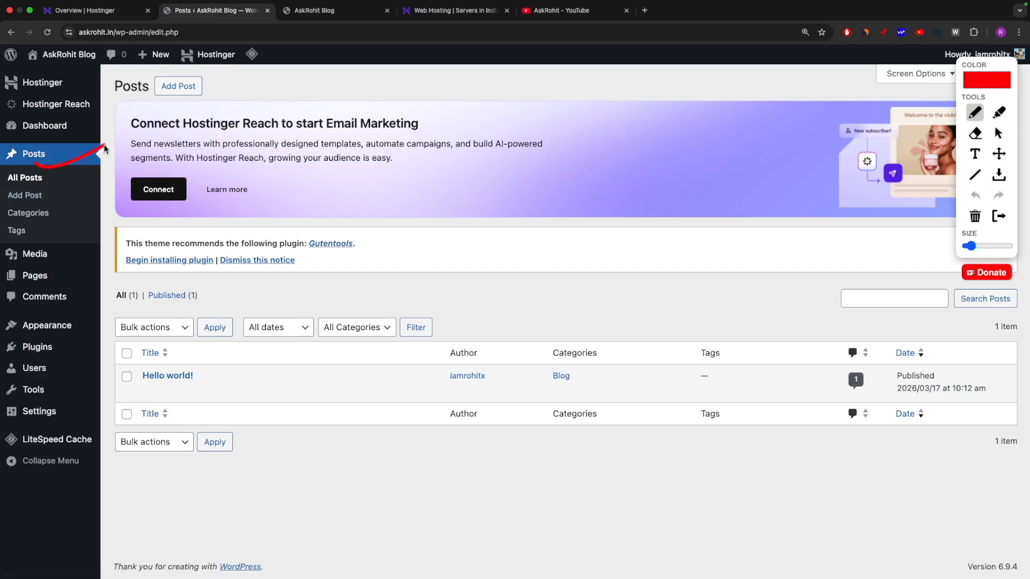
mouse_move(3, 201)
mouse_down()
mouse_move(47, 197)
mouse_move(9, 194)
mouse_up()
key(Escape)
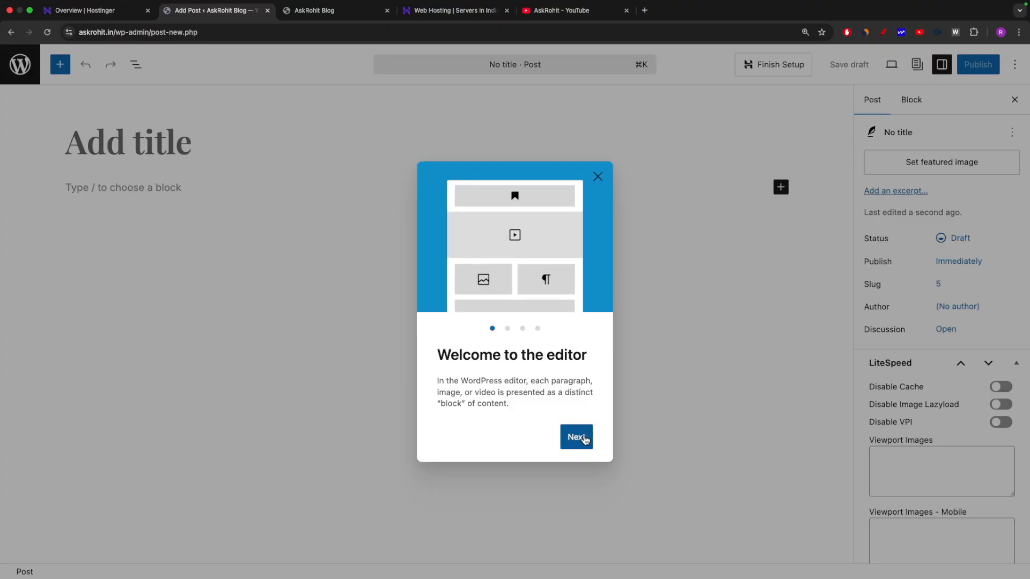
click(597, 177)
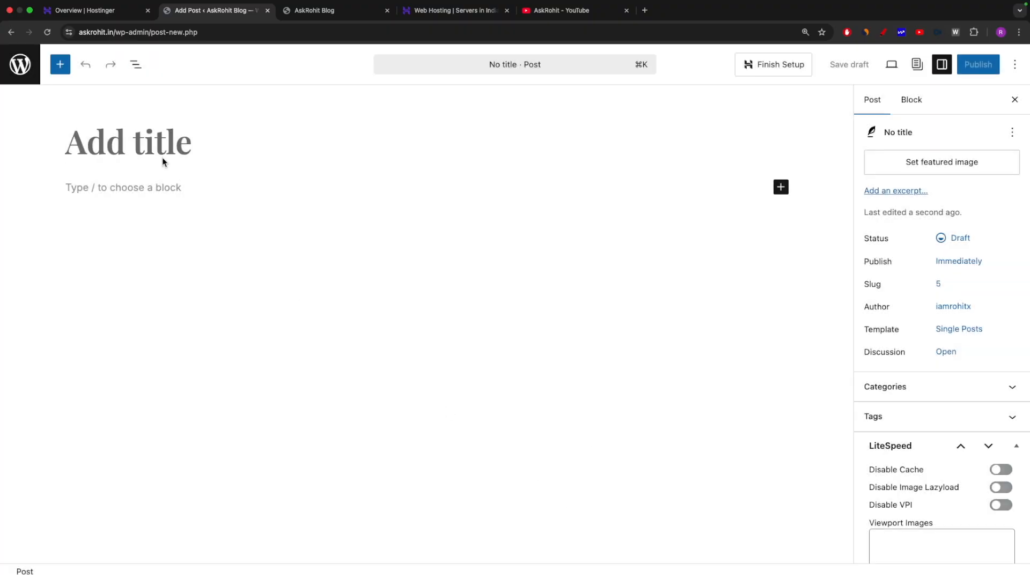
click(75, 199)
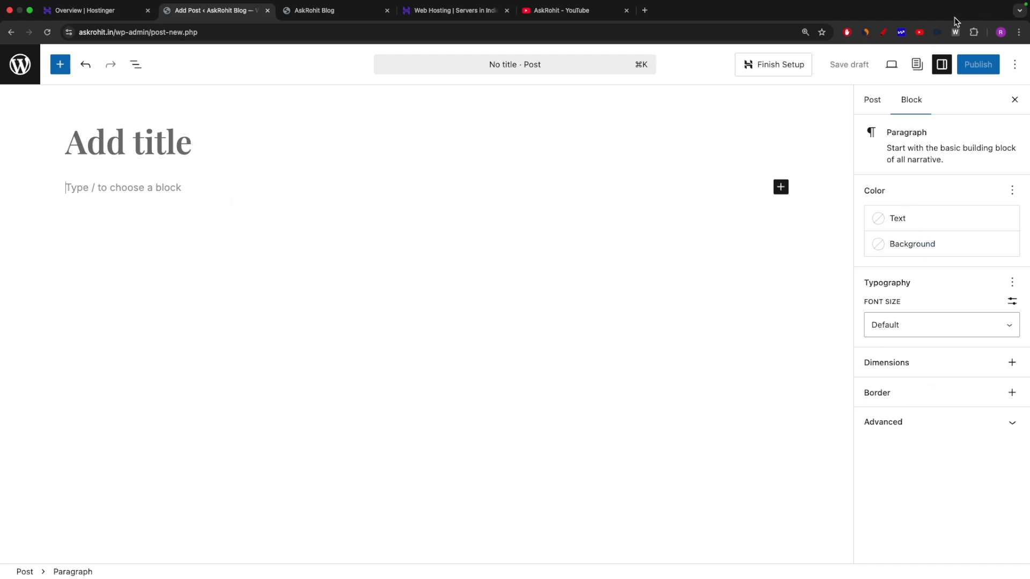
click(884, 33)
mouse_move(862, 193)
mouse_down()
mouse_move(859, 449)
mouse_move(1028, 462)
mouse_move(1028, 242)
mouse_move(933, 182)
mouse_move(851, 196)
mouse_up()
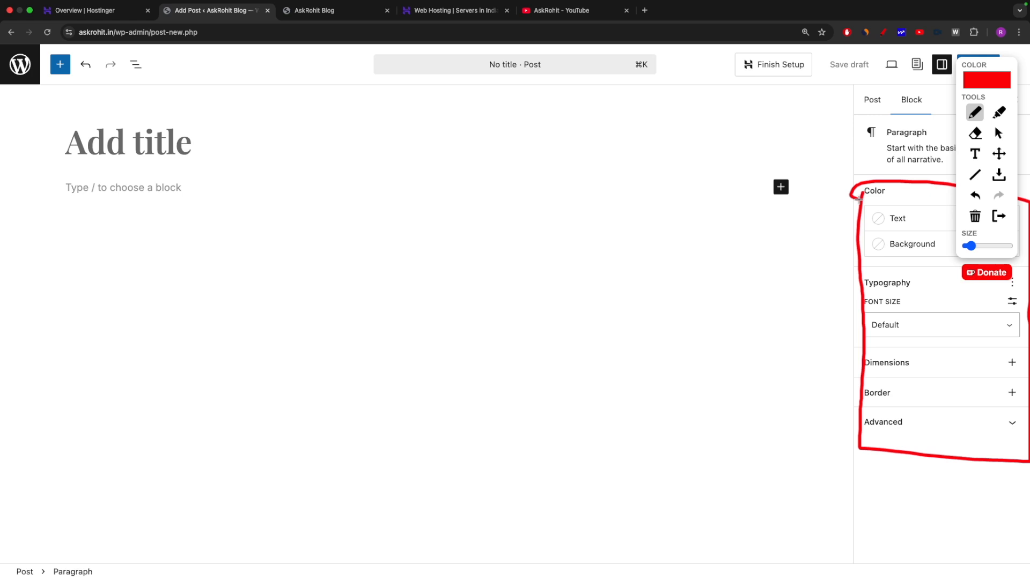
key(Escape)
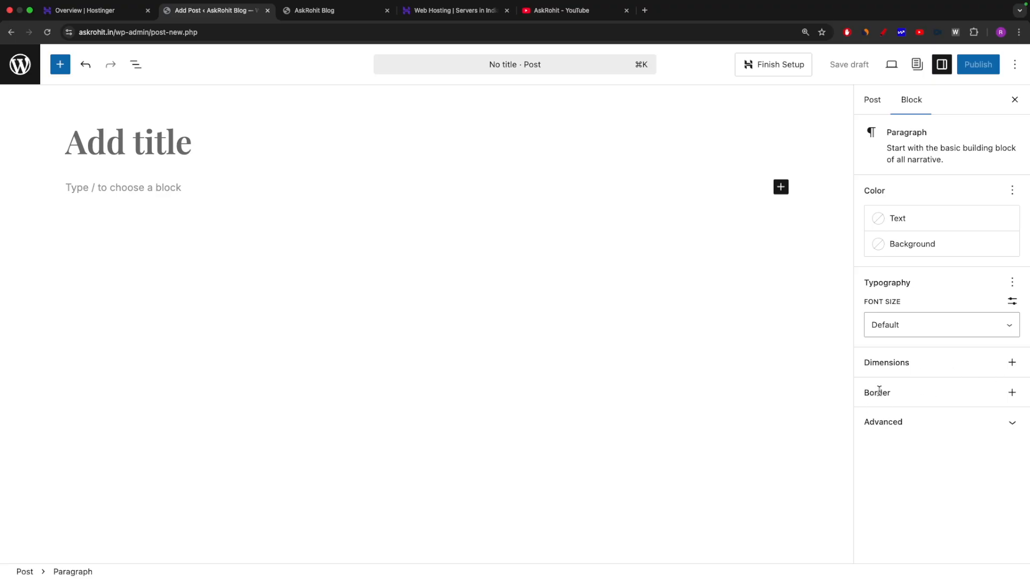
click(116, 132)
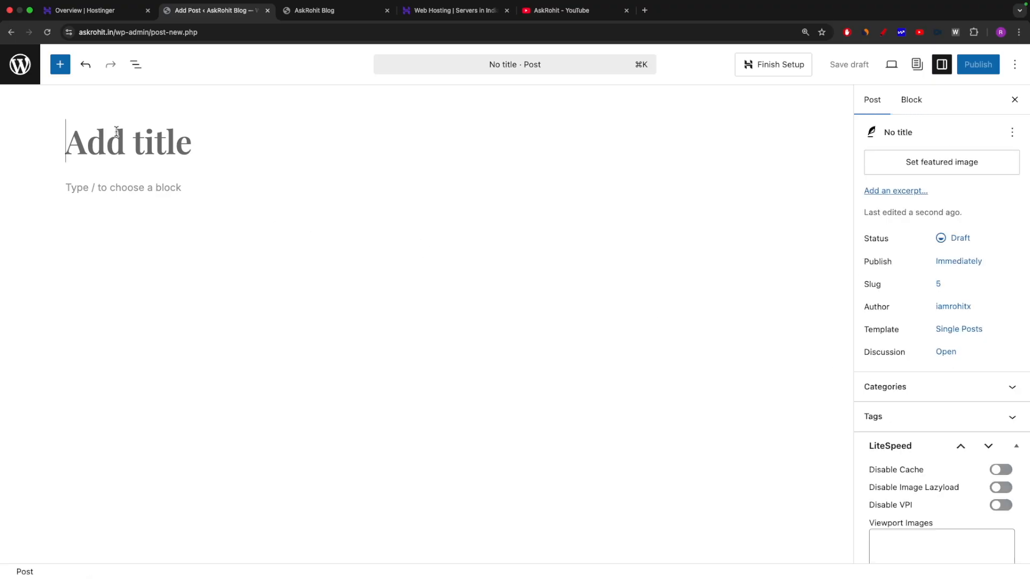
Title the post 'Testing' and type 'Testing..' in the first paragraph.
text(Testi)
text(ng)
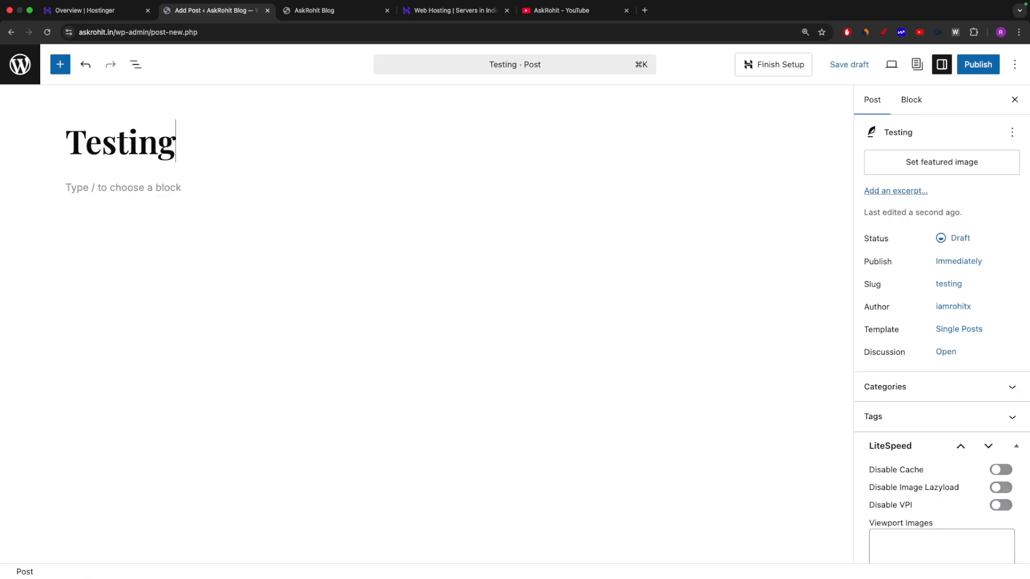
click(147, 199)
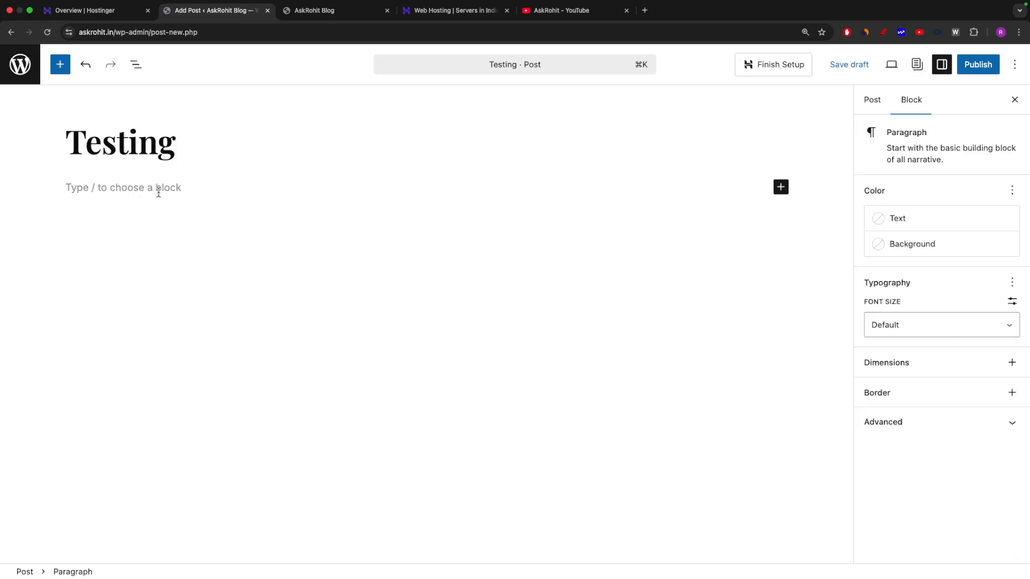
text(Testing..)
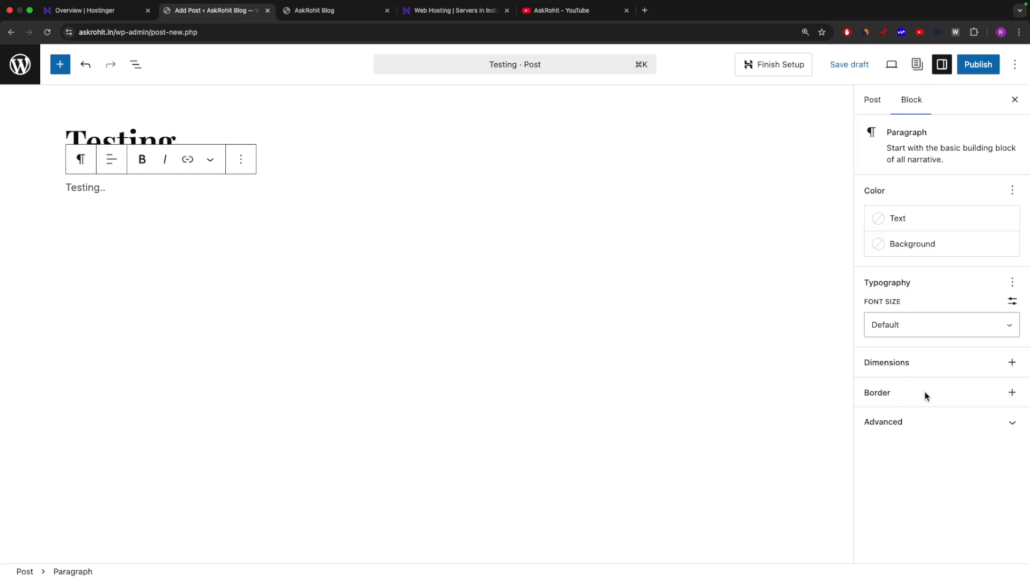
Set the 'Testing..' paragraph's text colour to red.
click(1011, 393)
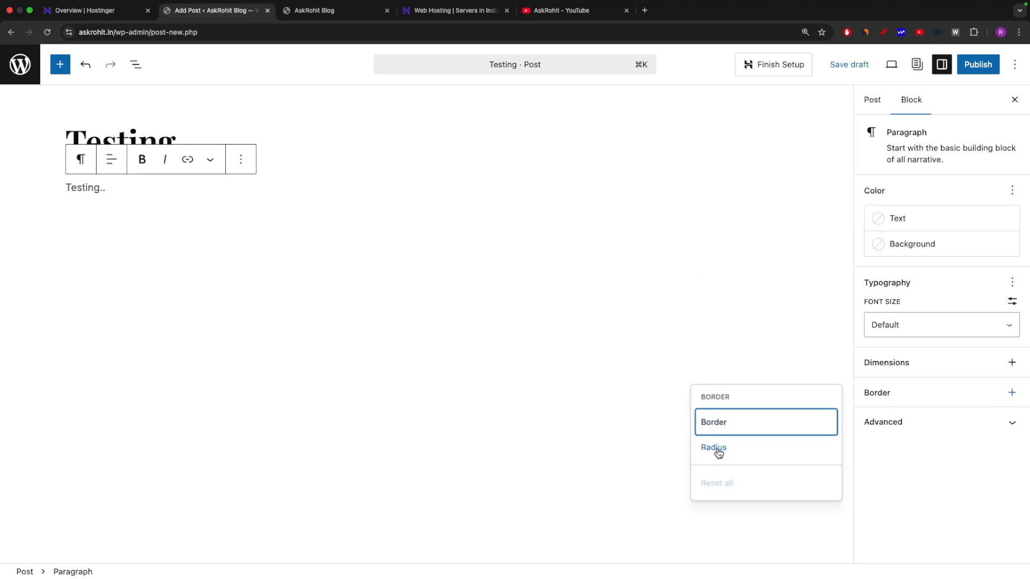
click(1001, 427)
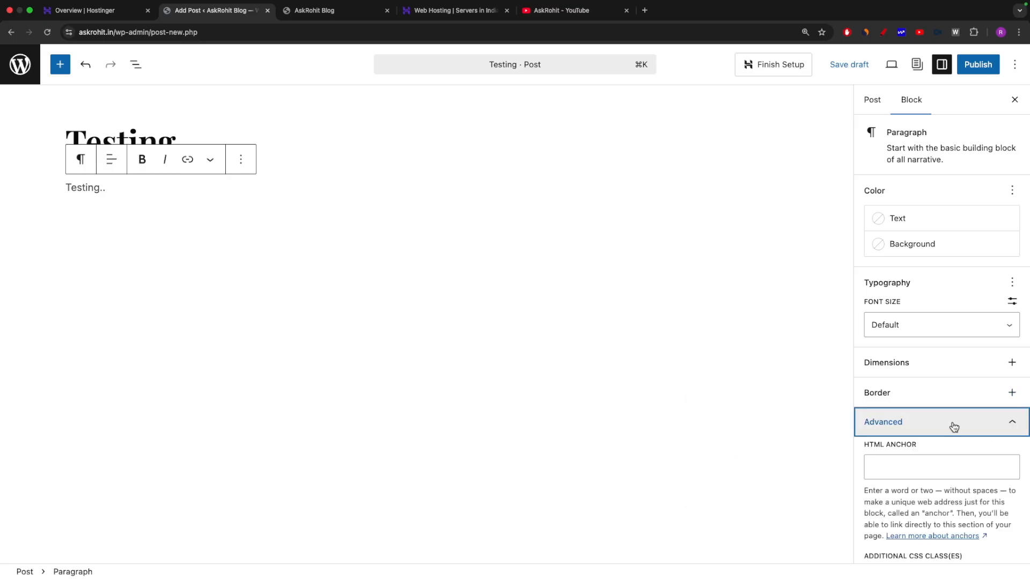
click(911, 406)
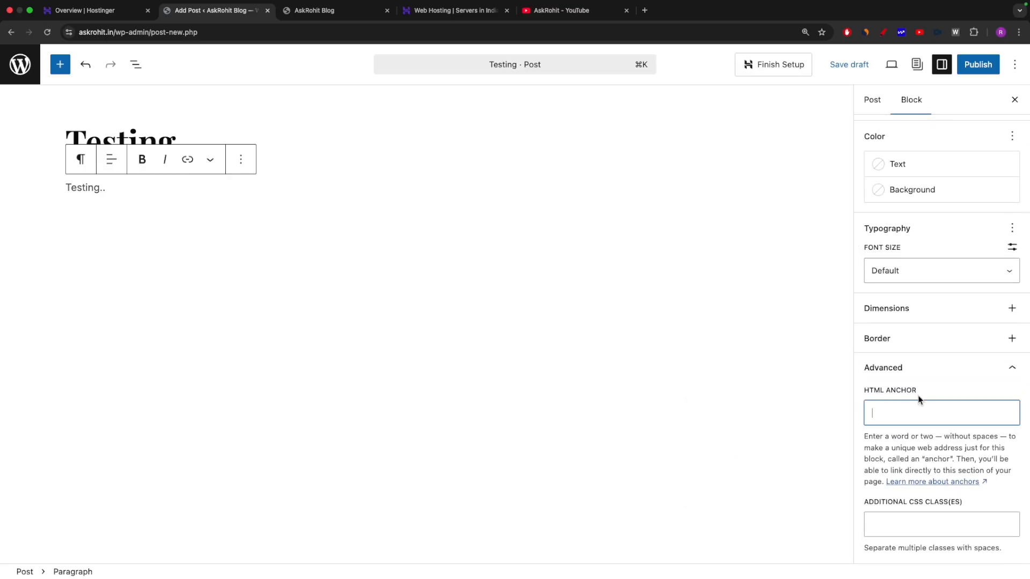
scroll(898, 314, up, 2)
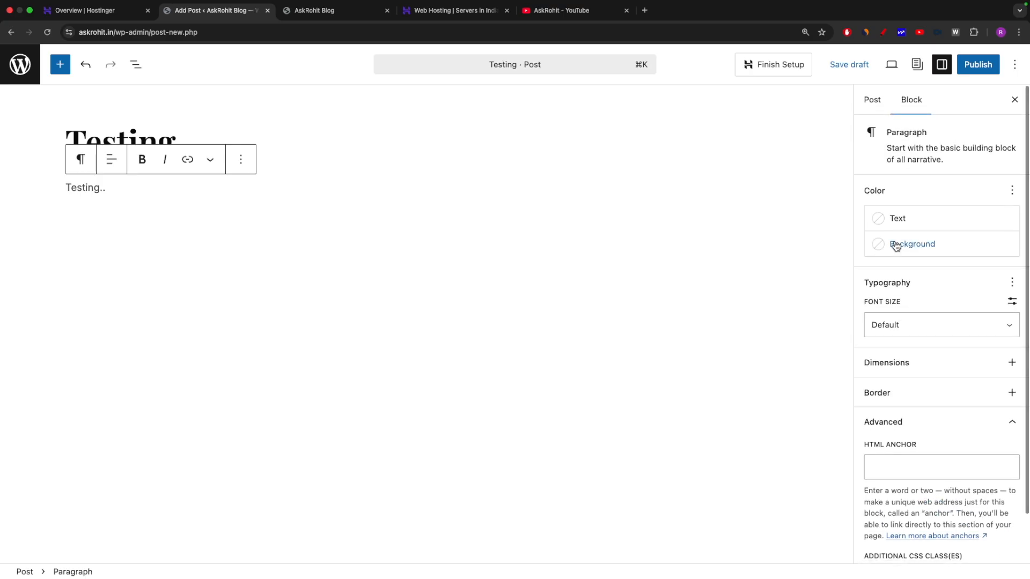
click(891, 220)
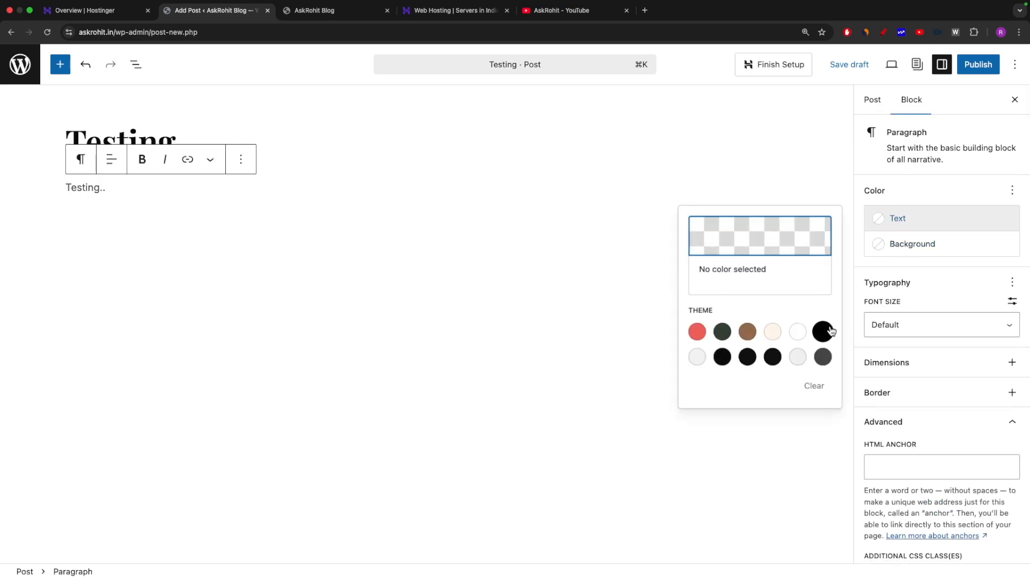
click(156, 213)
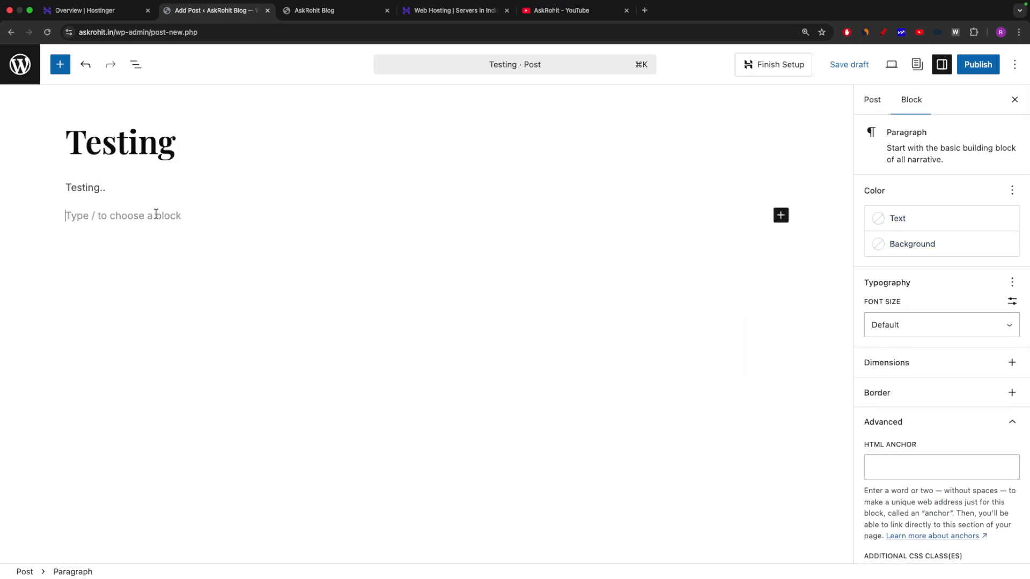
triple_click(110, 188)
click(891, 221)
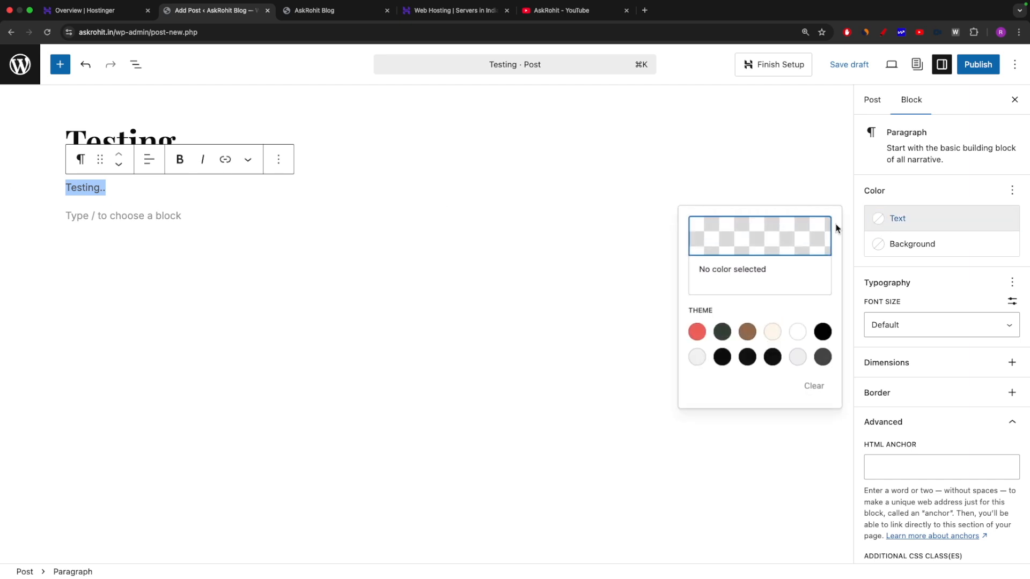
click(696, 332)
click(278, 257)
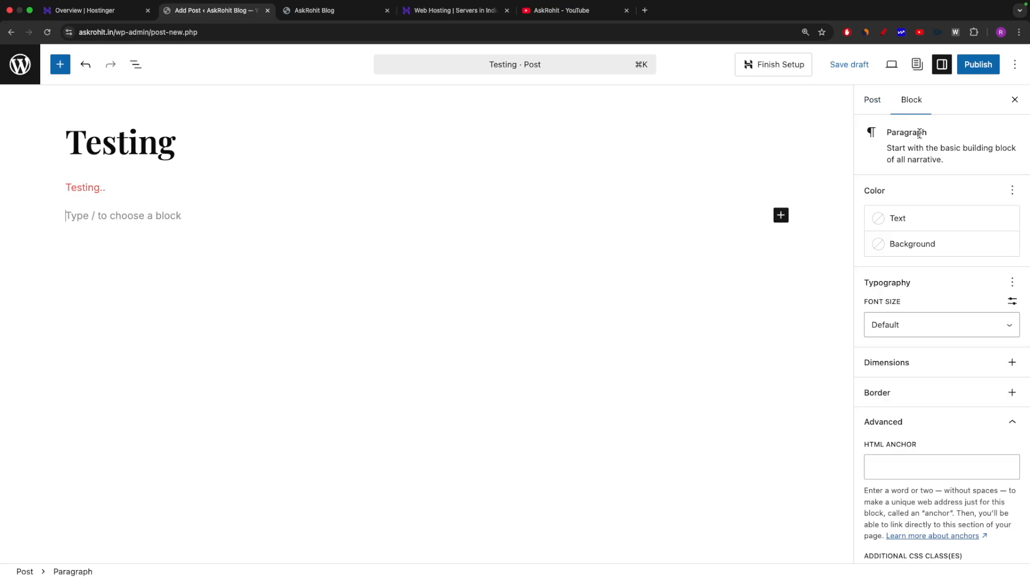
Check the post settings, then preview the Testing post with its red text in a new tab.
click(871, 103)
scroll(935, 292, down, 3)
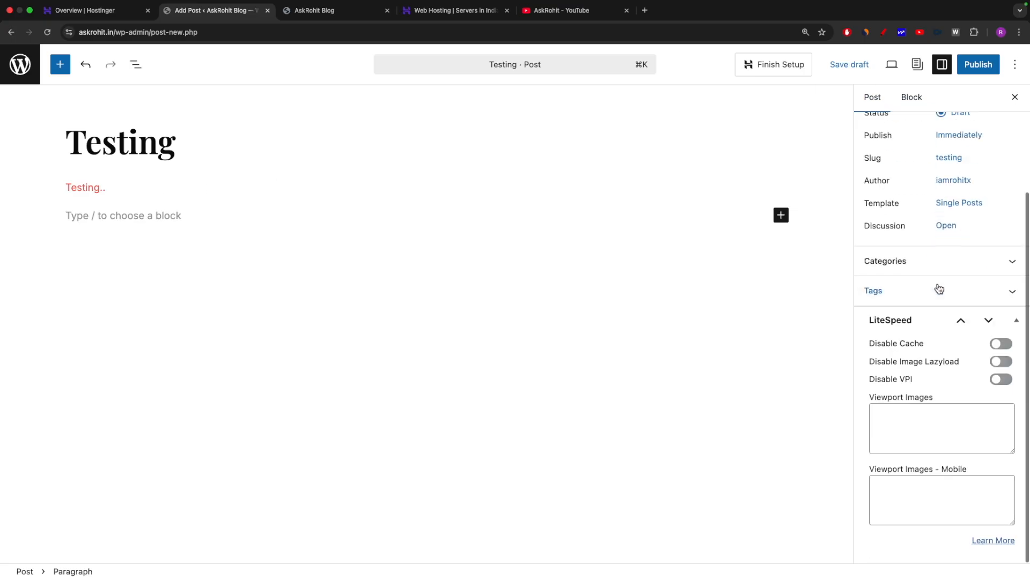
scroll(930, 247, up, 3)
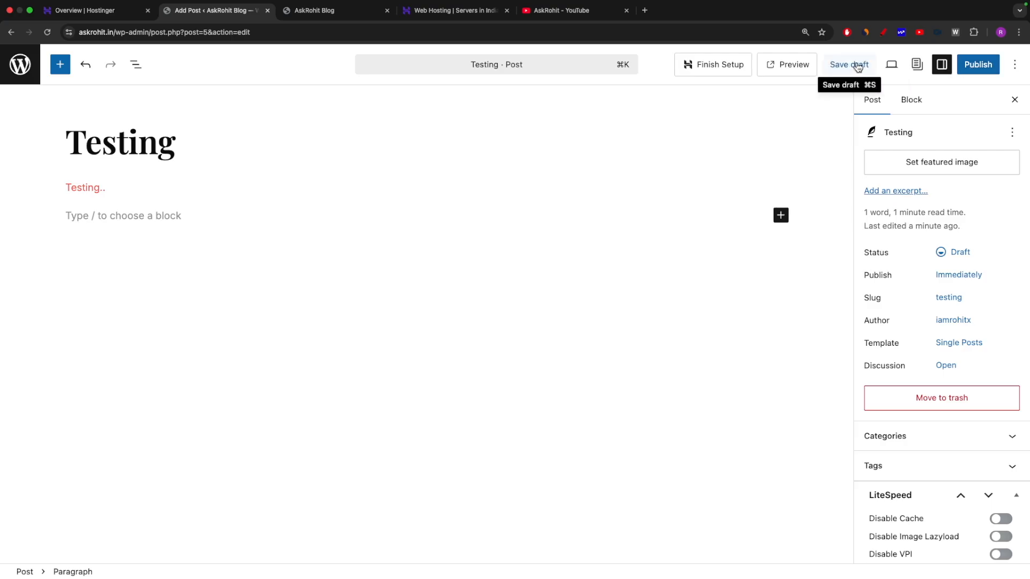
click(786, 66)
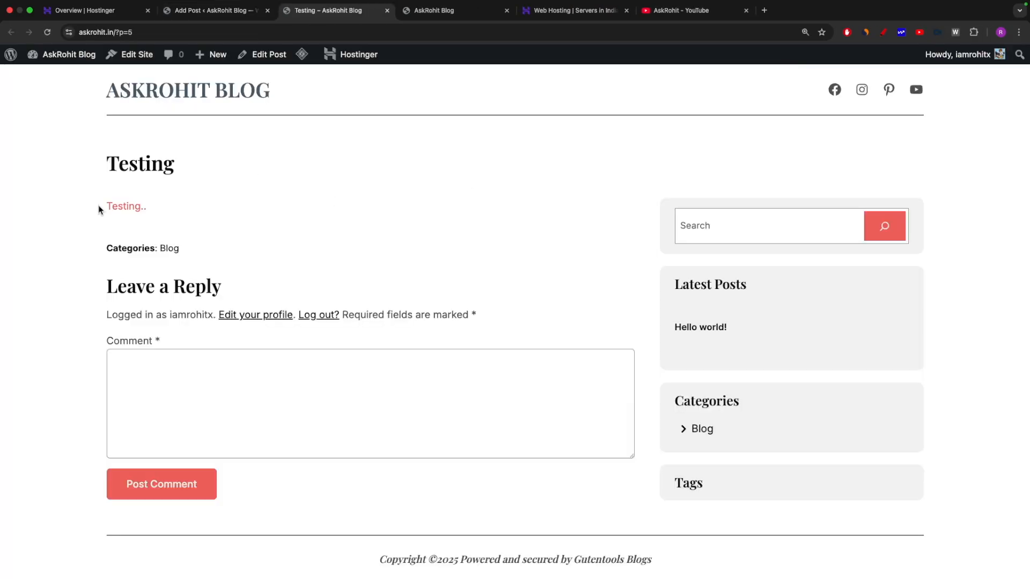
drag(81, 165, 293, 279)
click(293, 279)
click(204, 10)
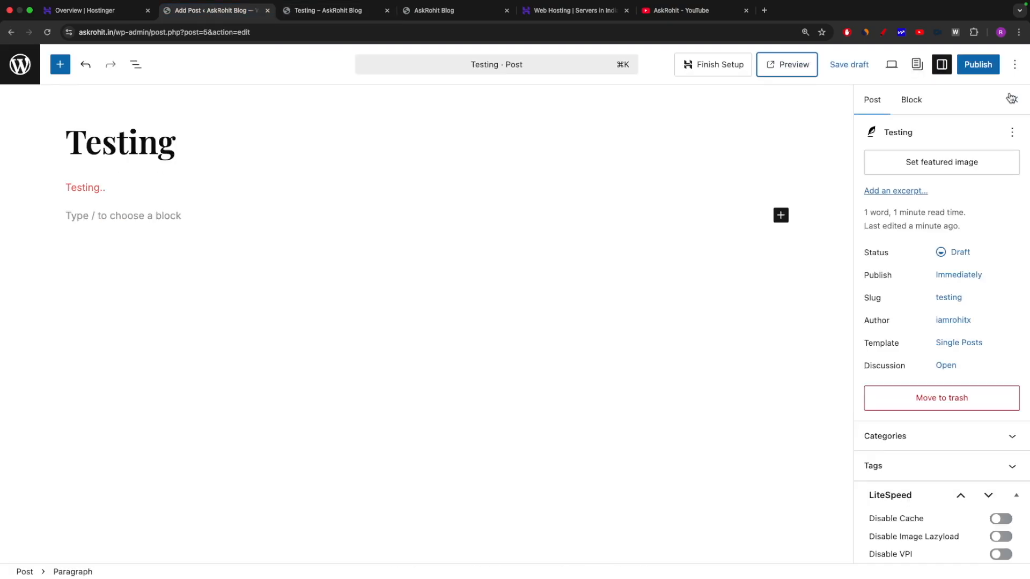
Publish the Testing post and open the live post on askrohit.in.
click(884, 33)
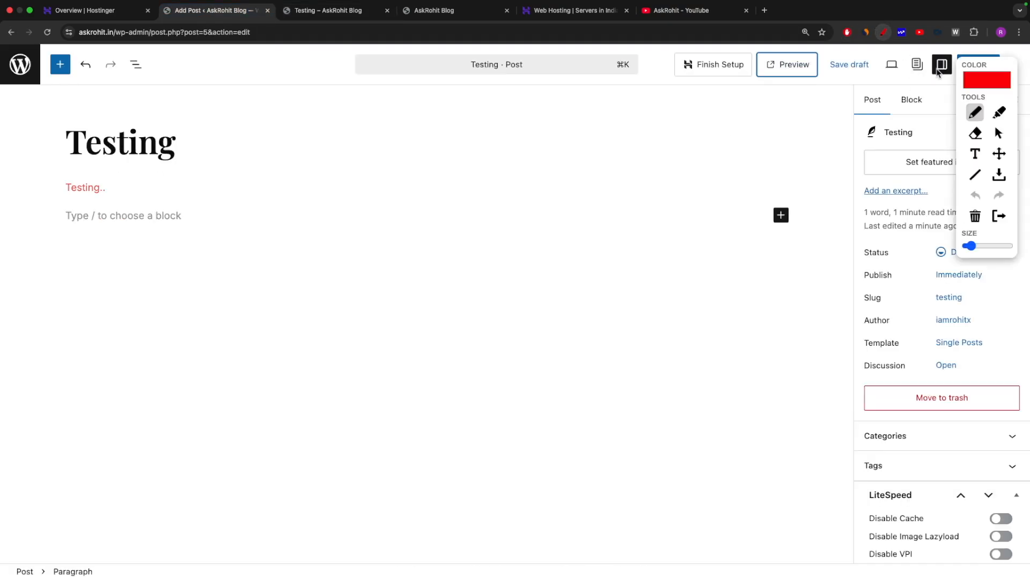
drag(910, 71, 1025, 42)
key(Escape)
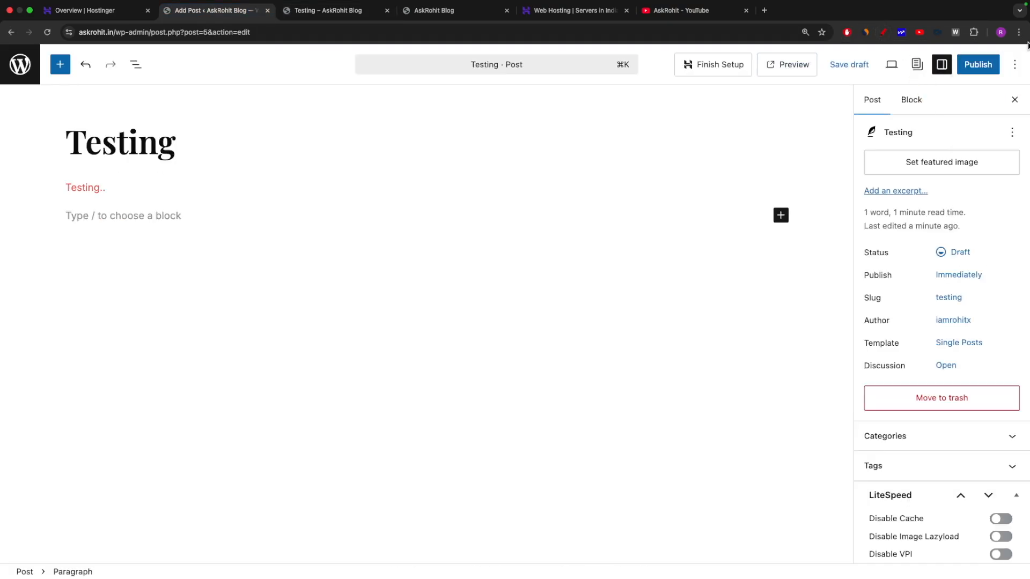
click(975, 68)
click(979, 70)
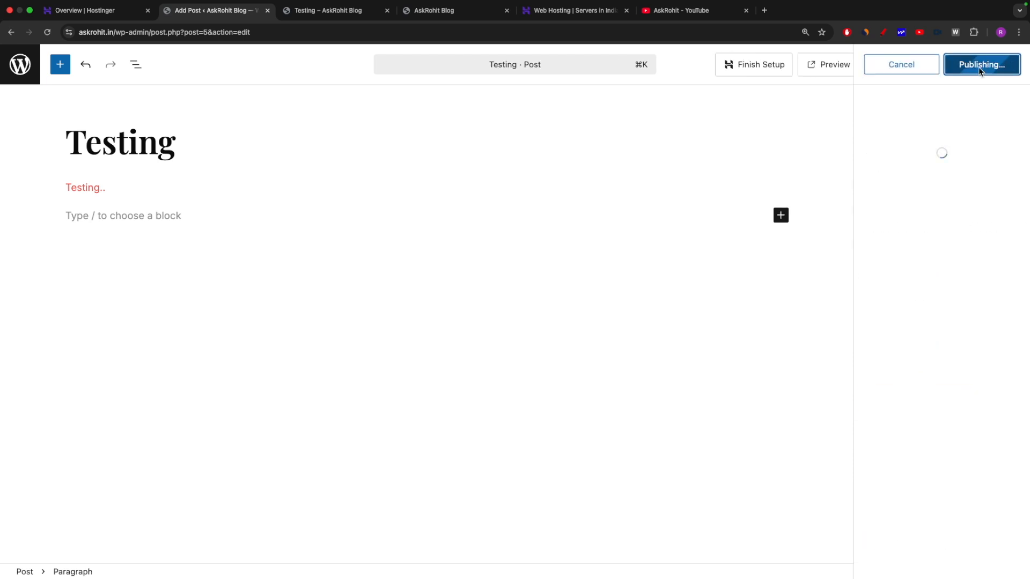
click(331, 10)
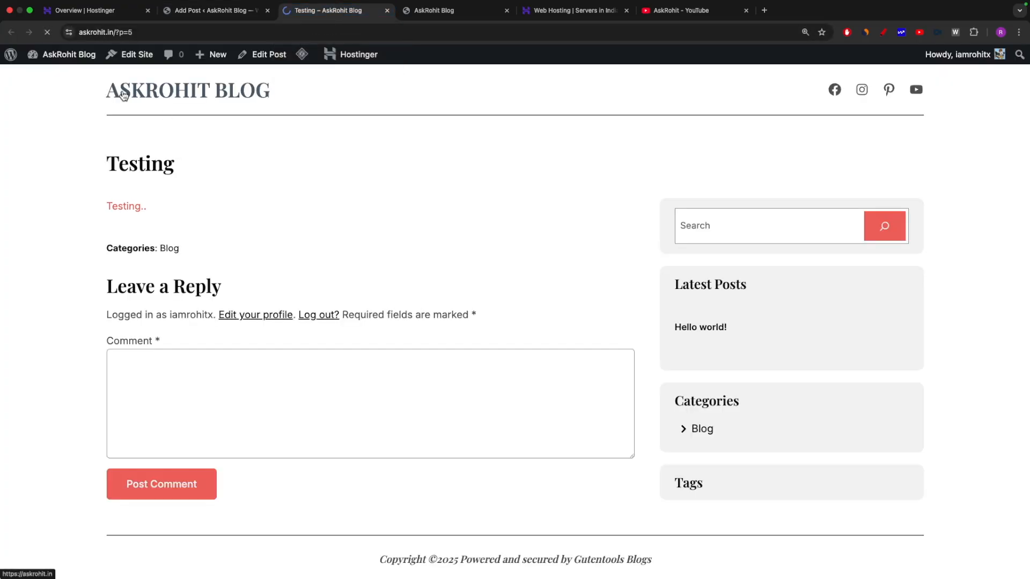
Open the AskRohit Blog homepage and scroll through it, highlighting the heading.
click(124, 94)
scroll(381, 252, down, 12)
scroll(380, 252, down, 10)
scroll(564, 225, up, 20)
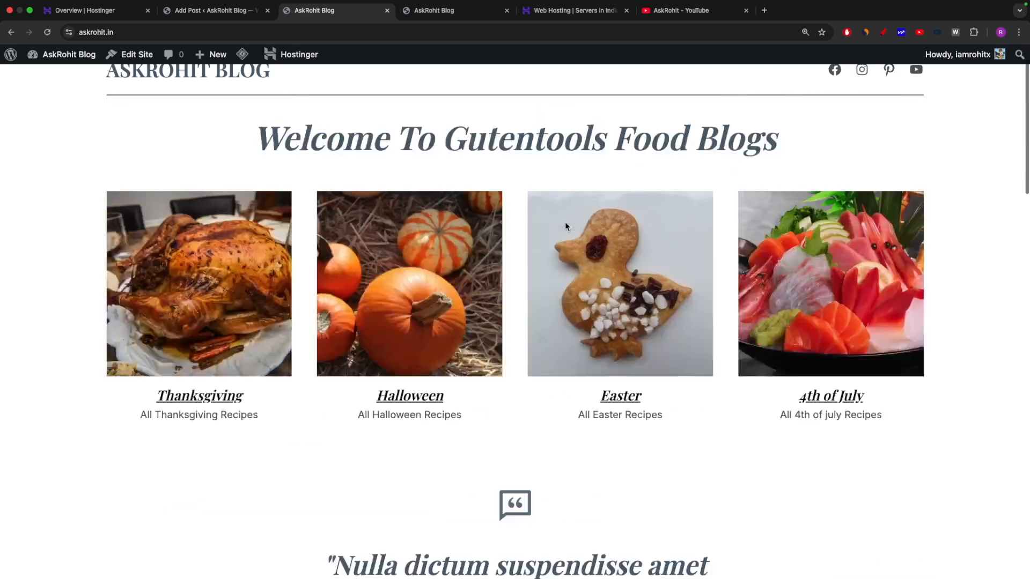
scroll(565, 223, down, 2)
scroll(552, 225, up, 3)
scroll(553, 231, up, 2)
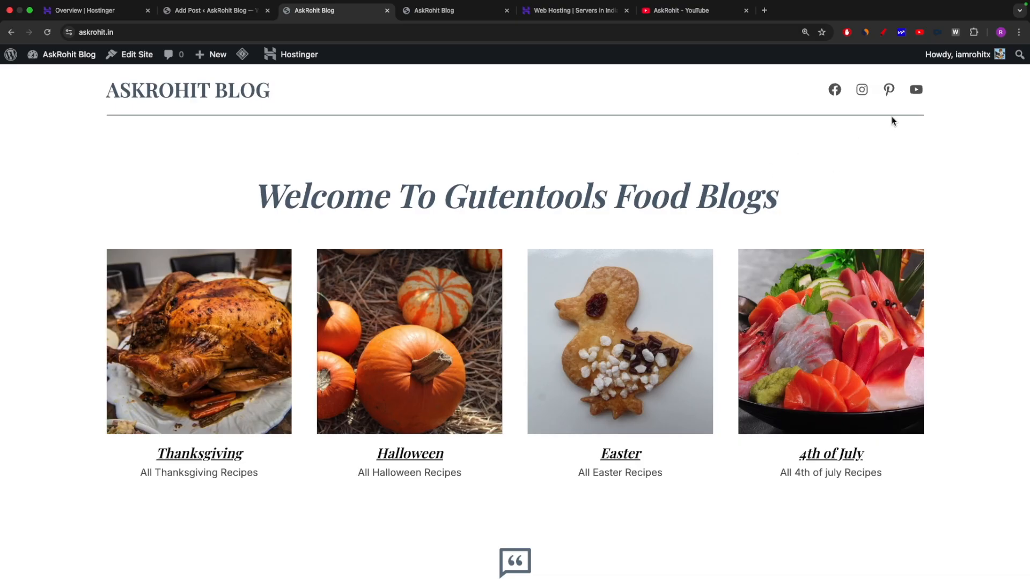
scroll(600, 308, down, 20)
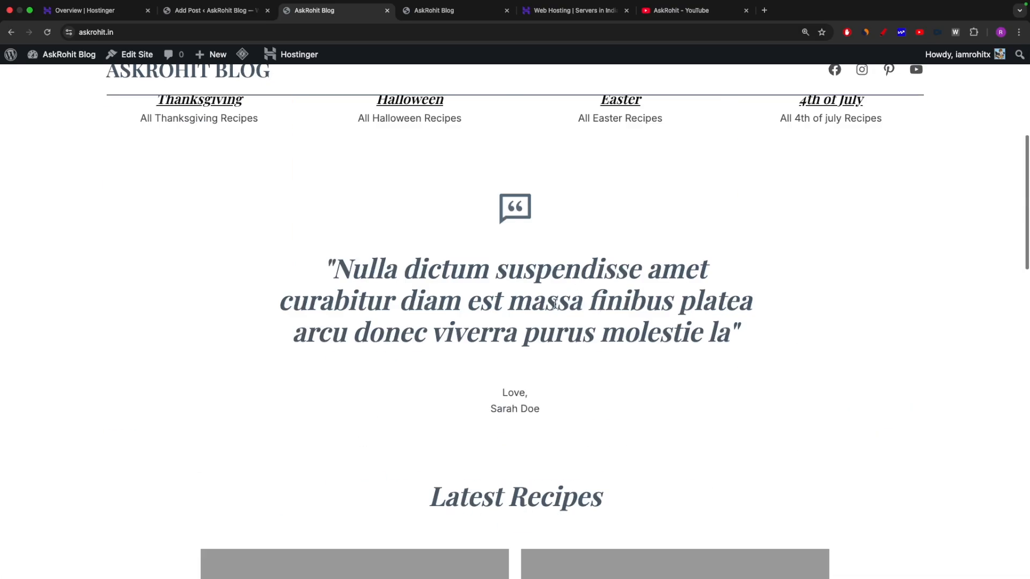
scroll(555, 303, down, 5)
scroll(559, 302, up, 1)
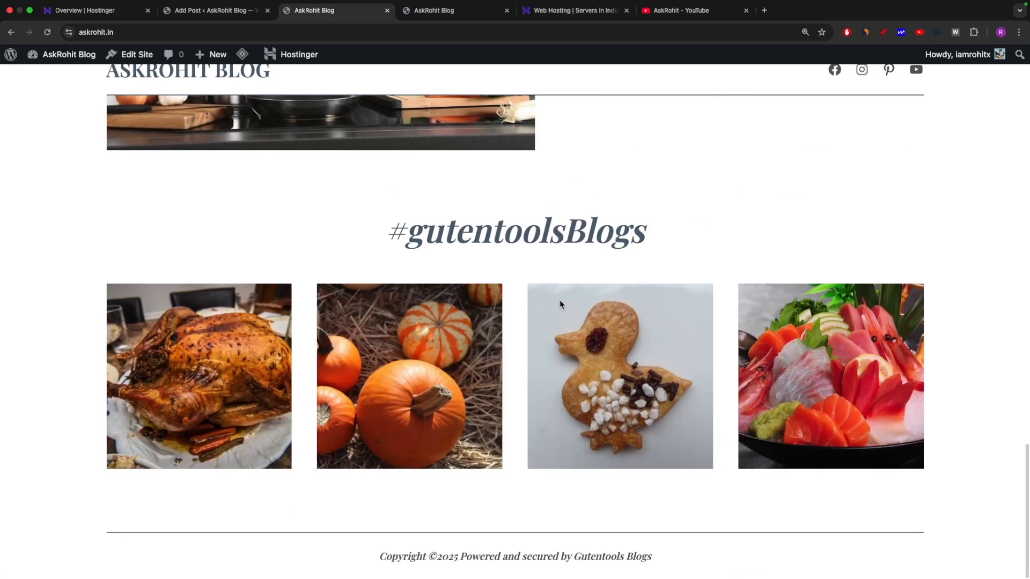
scroll(560, 302, up, 10)
scroll(560, 305, up, 5)
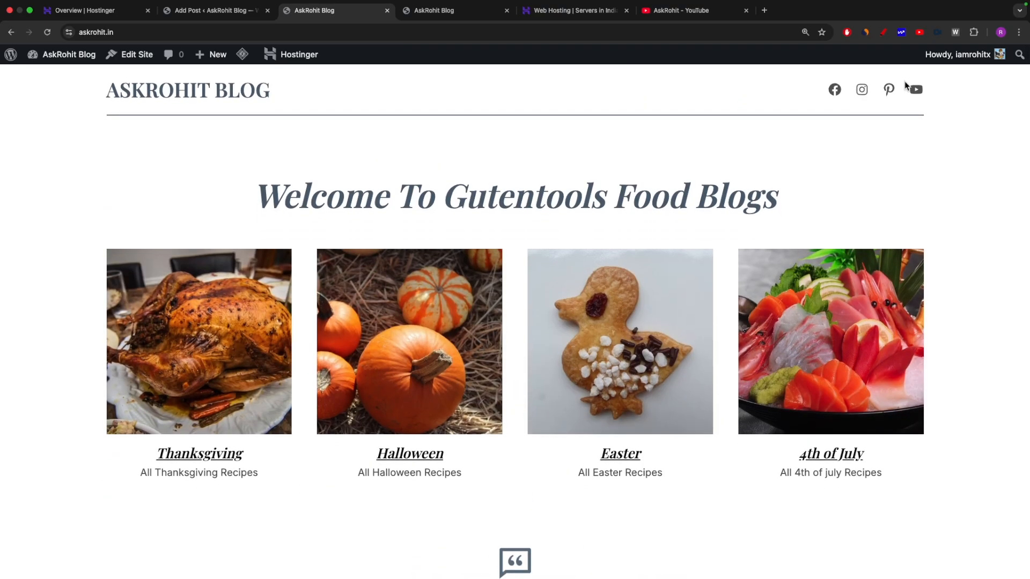
drag(190, 187, 908, 211)
click(750, 257)
Find the Latest Recipes section and mark up the Hello world! card in red.
scroll(443, 313, down, 5)
scroll(654, 267, down, 10)
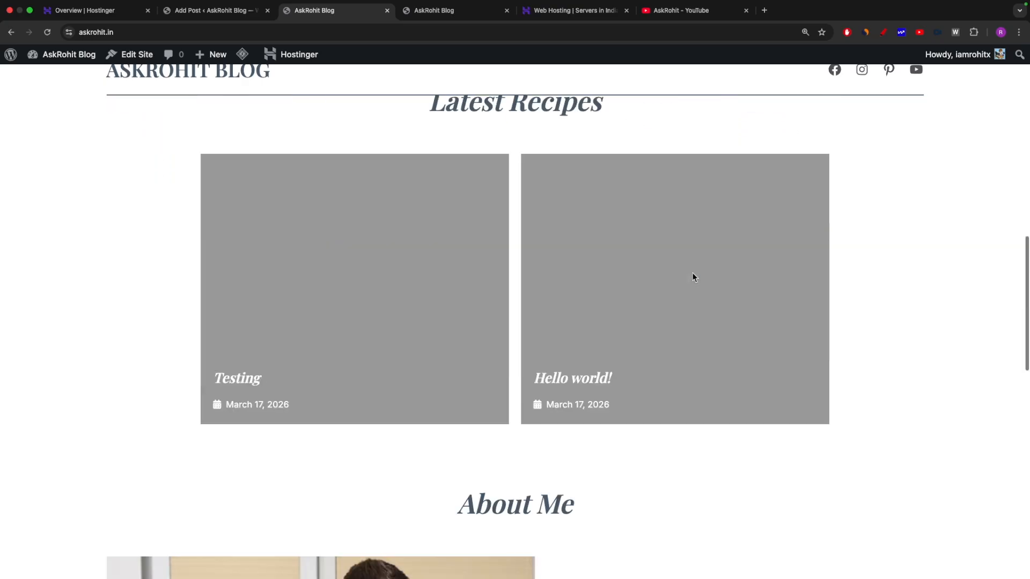
scroll(698, 273, up, 4)
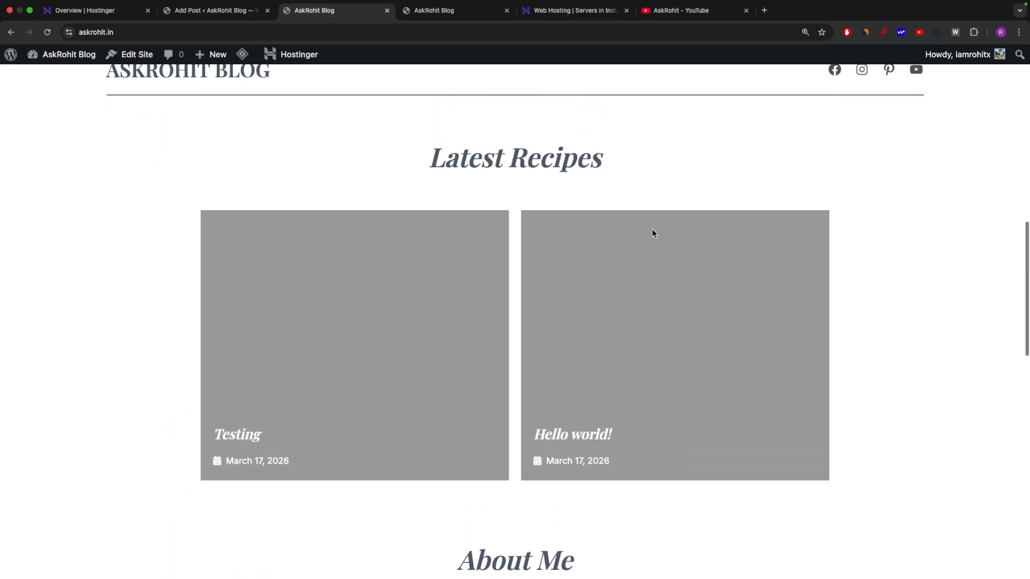
drag(407, 159, 620, 165)
click(621, 167)
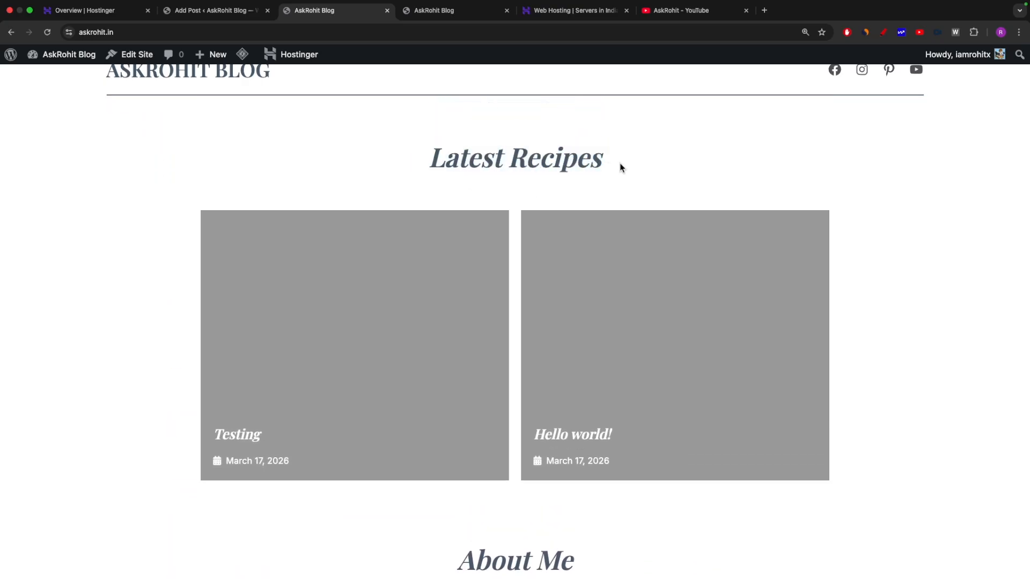
click(883, 32)
drag(528, 448, 735, 367)
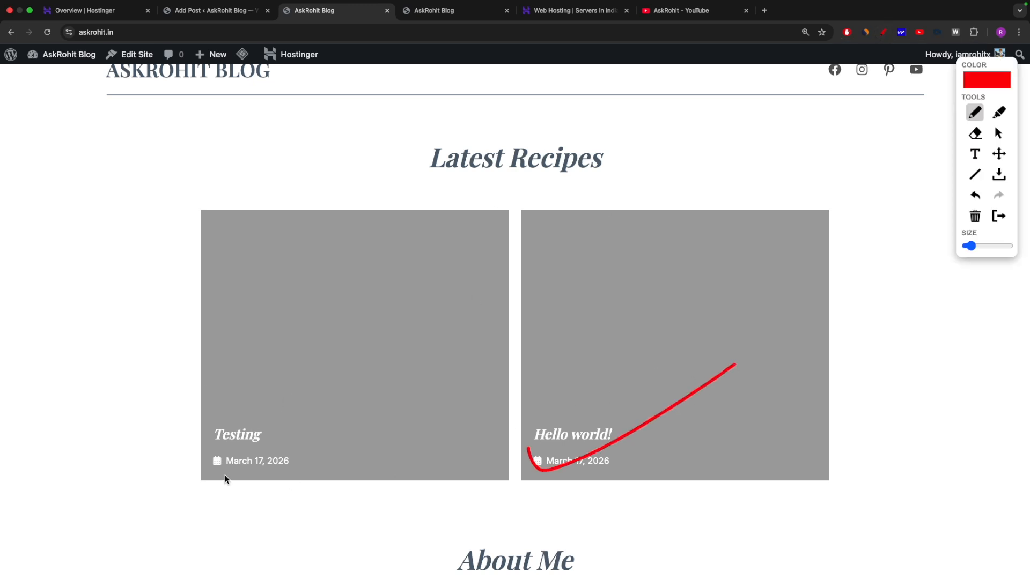
drag(182, 435, 414, 400)
scroll(414, 401, up, 10)
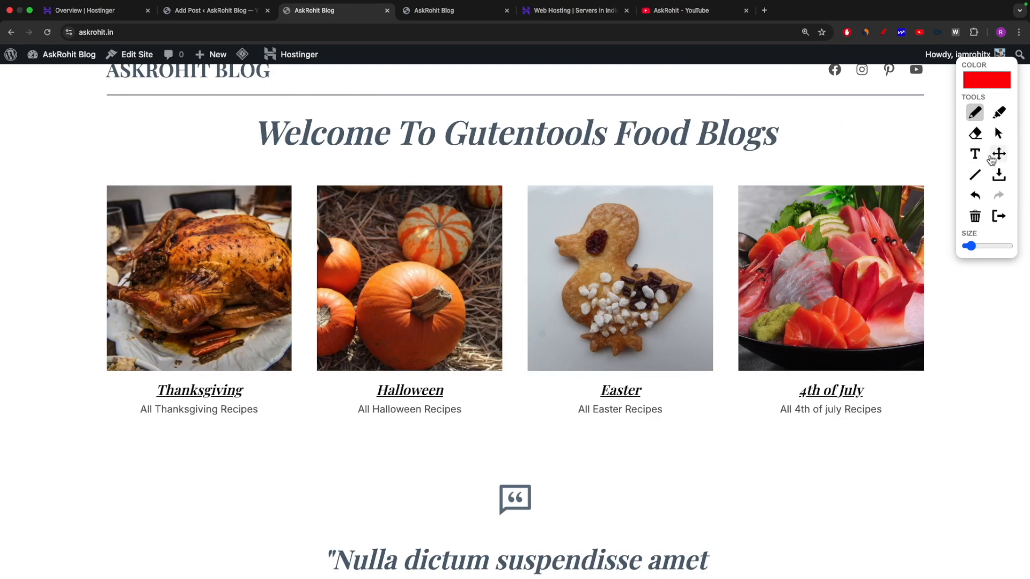
key(Escape)
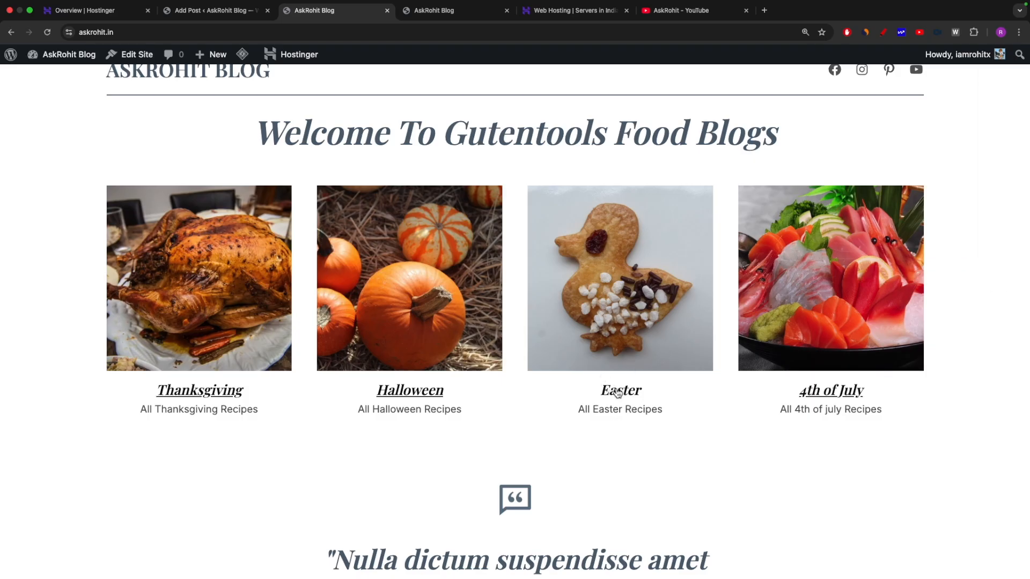
Return to the published post editor, then leave it for the posts list.
click(190, 12)
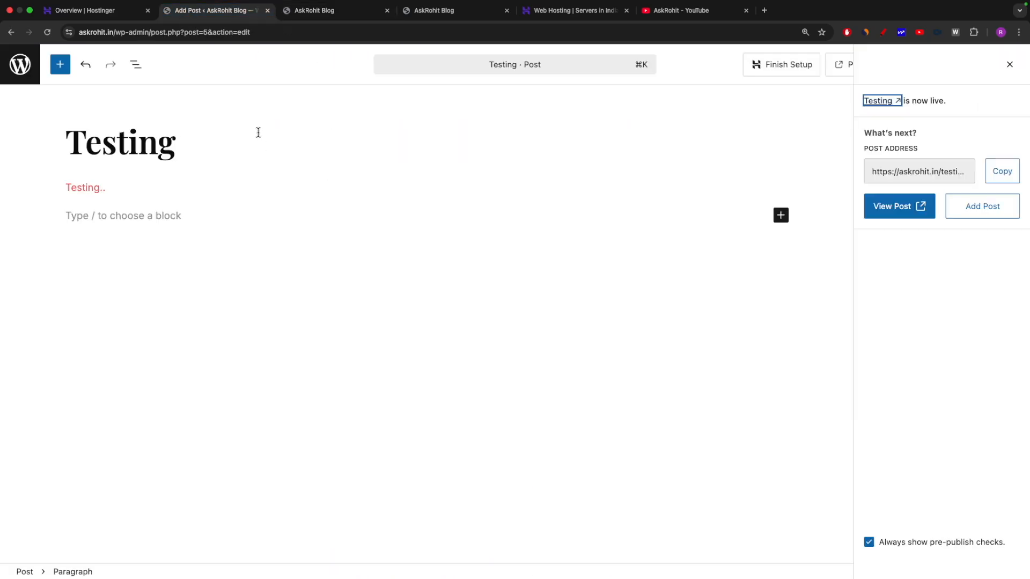
click(351, 12)
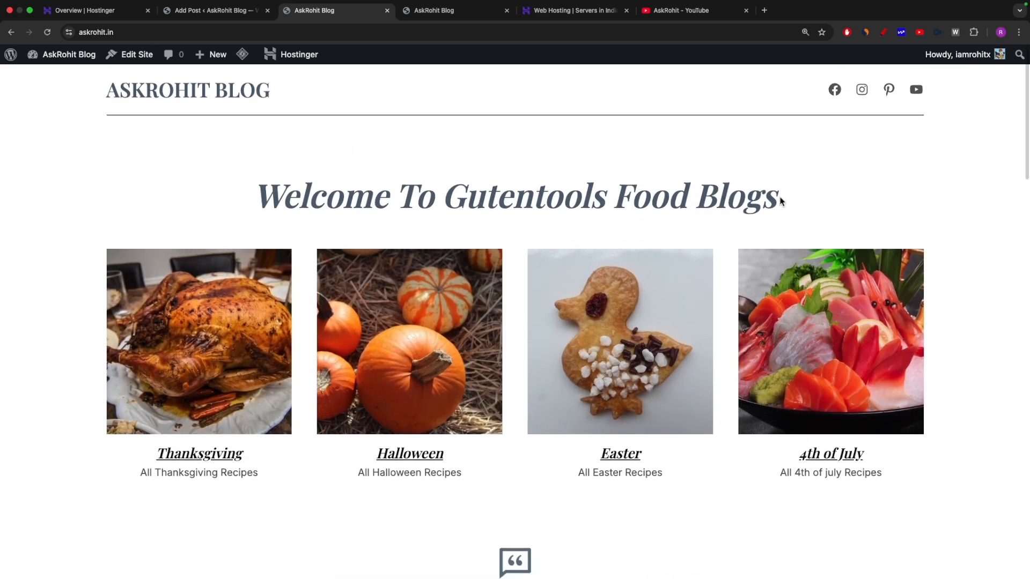
click(193, 6)
click(199, 22)
click(198, 22)
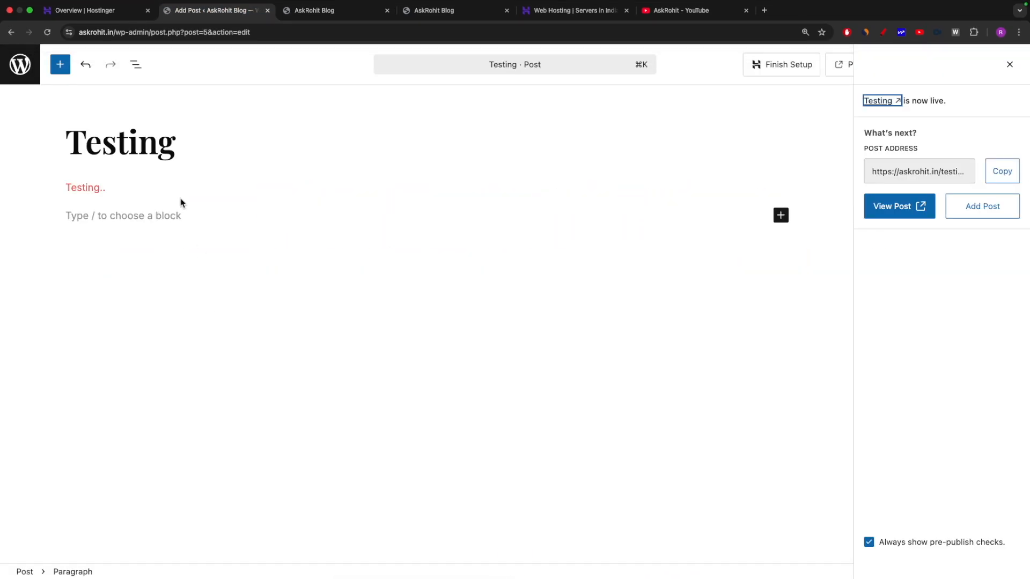
click(20, 65)
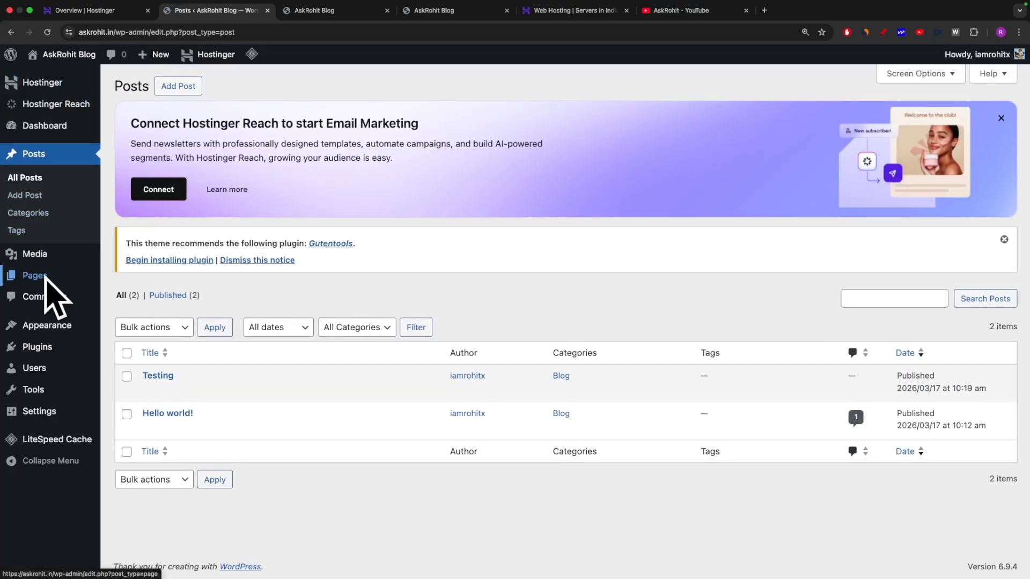
Show the Pages list with its draft Privacy Policy page, skipping the new page's starter pattern.
mouse_move(35, 278)
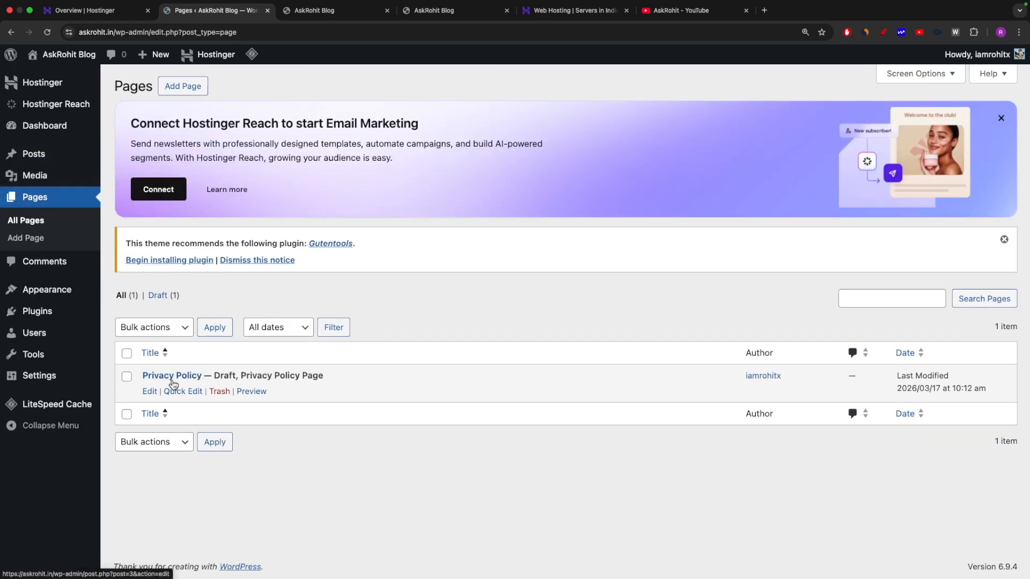
drag(136, 375, 206, 378)
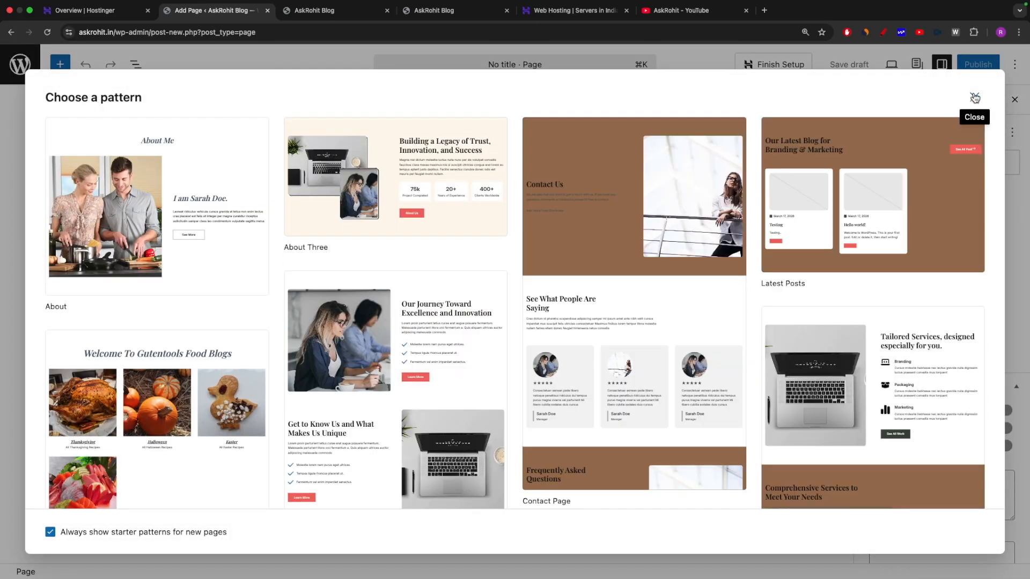
click(973, 98)
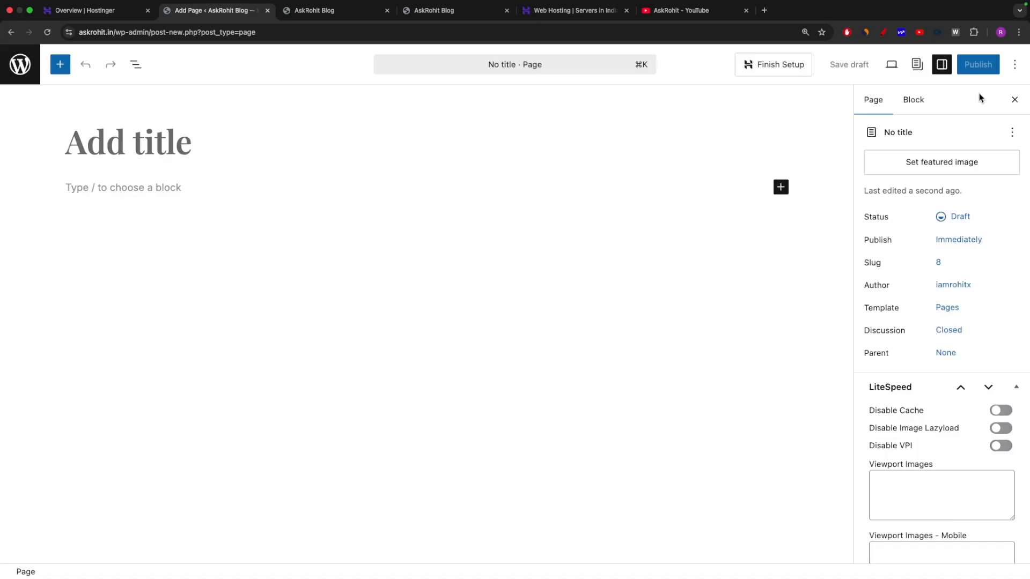
click(12, 32)
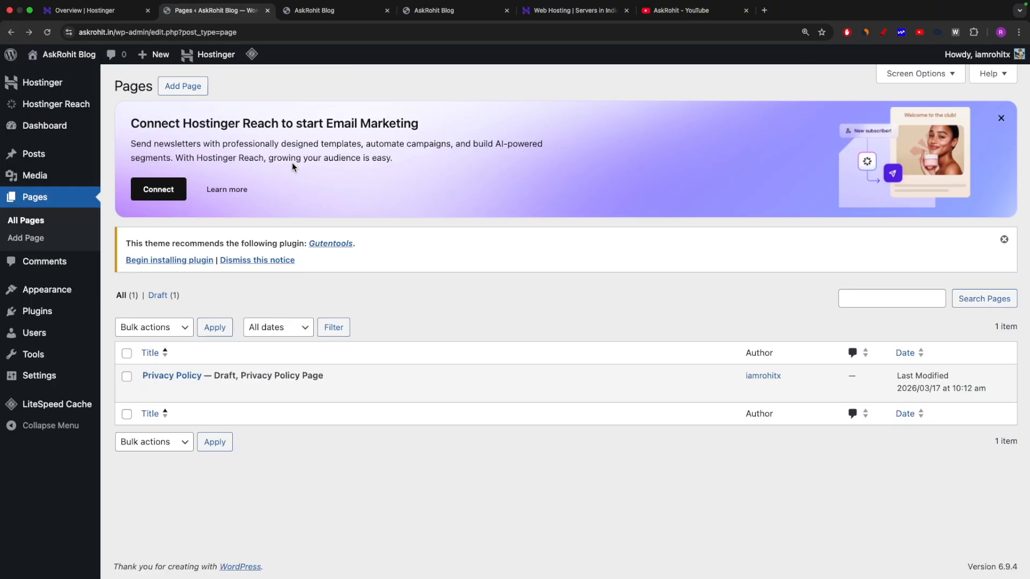